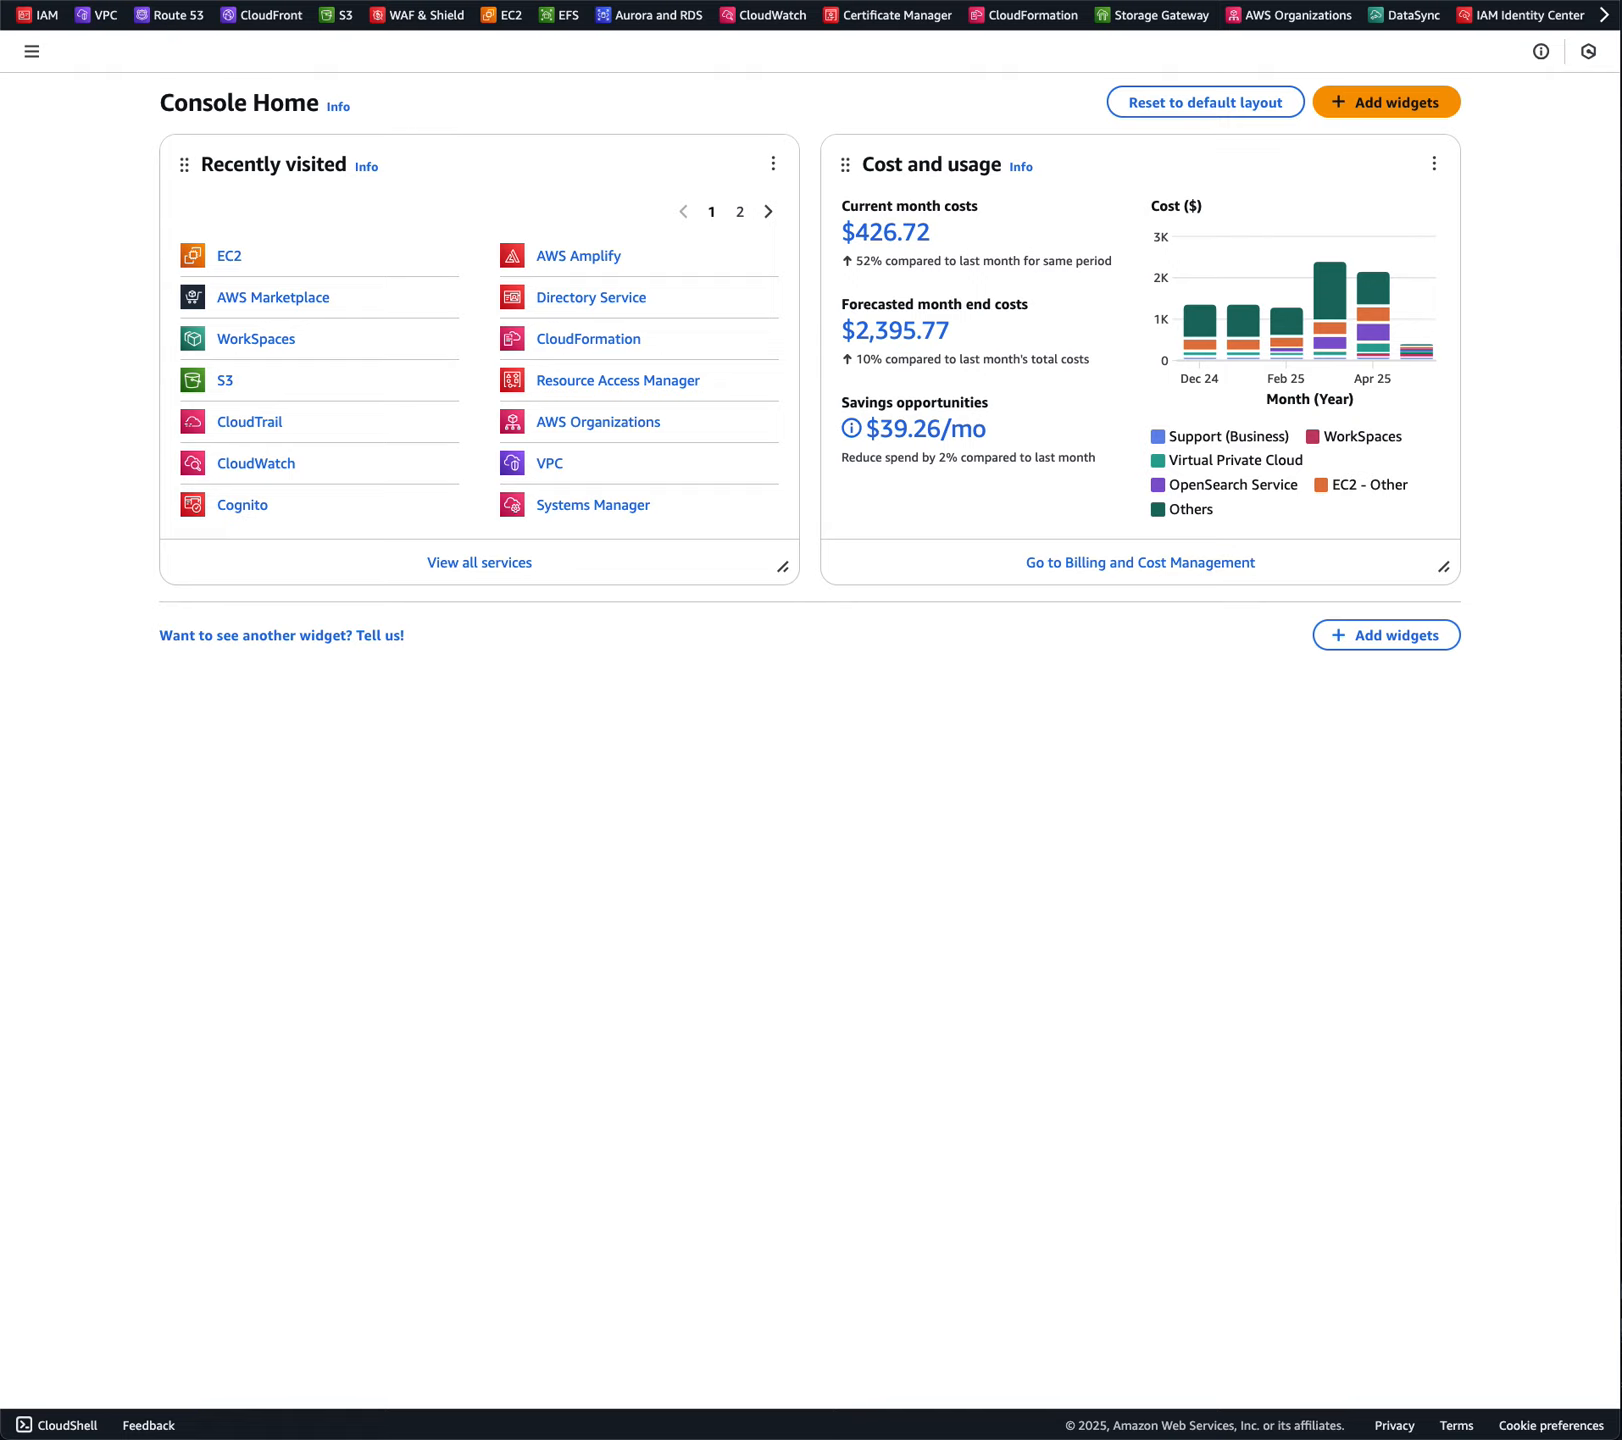
type("ec2")
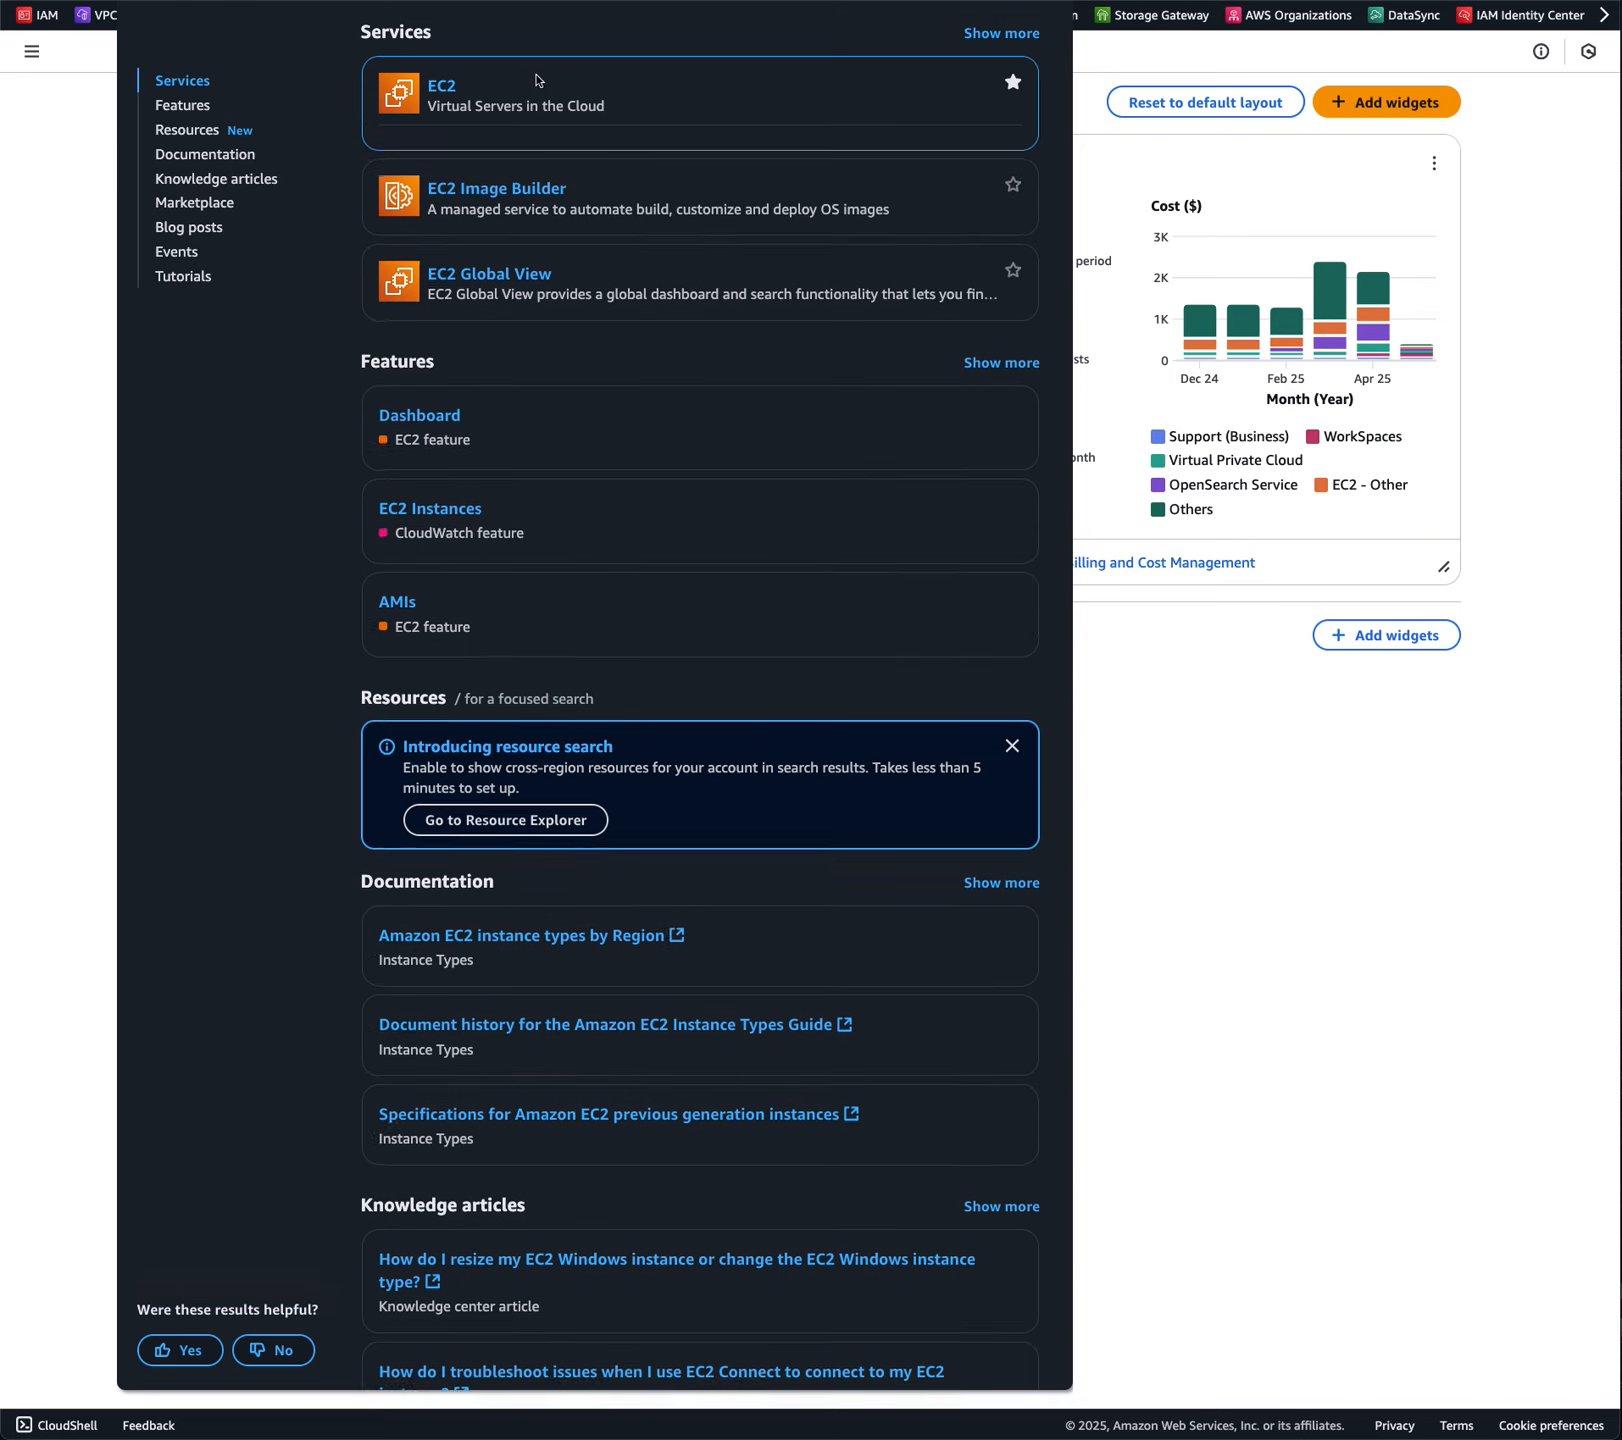
left_click(1012, 87)
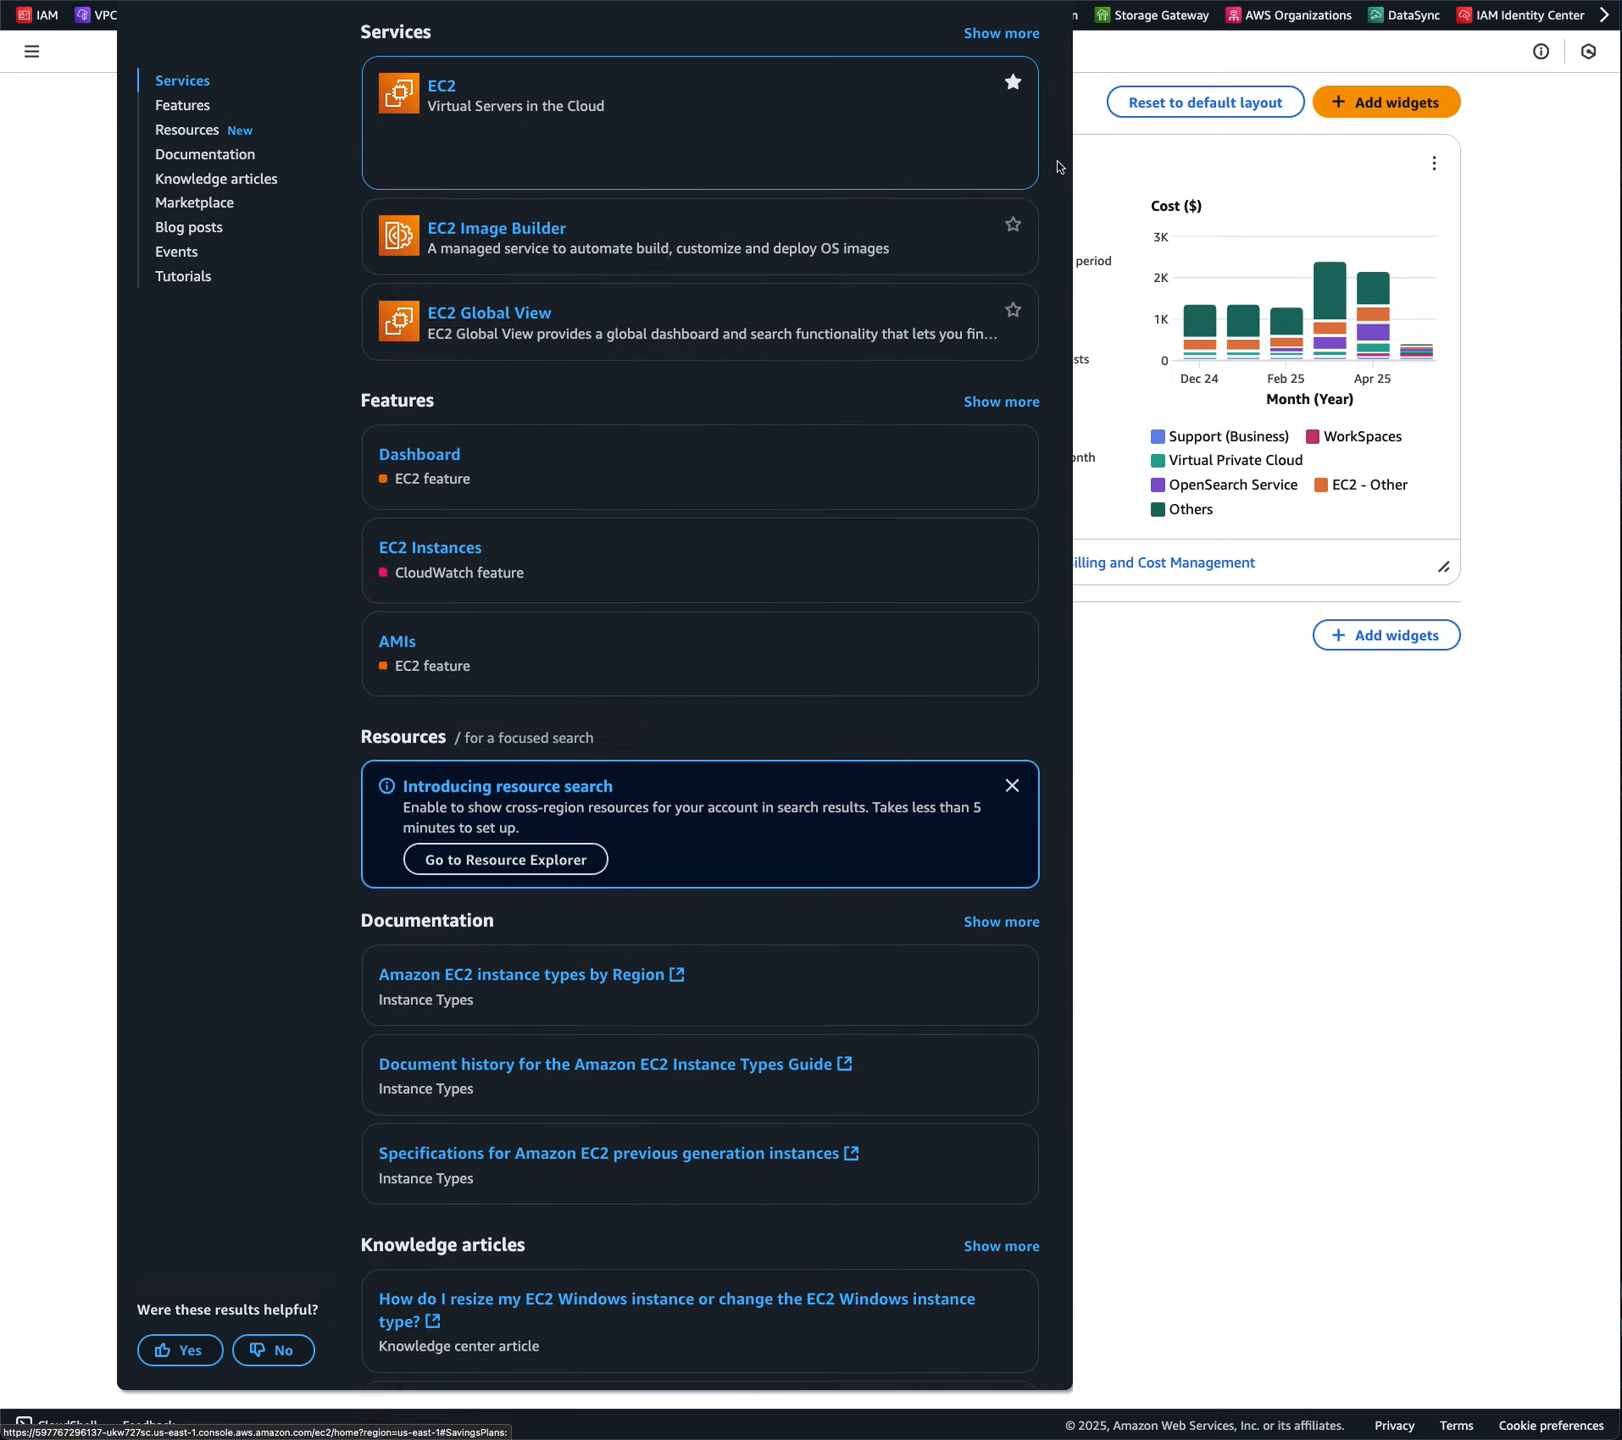
left_click(1093, 148)
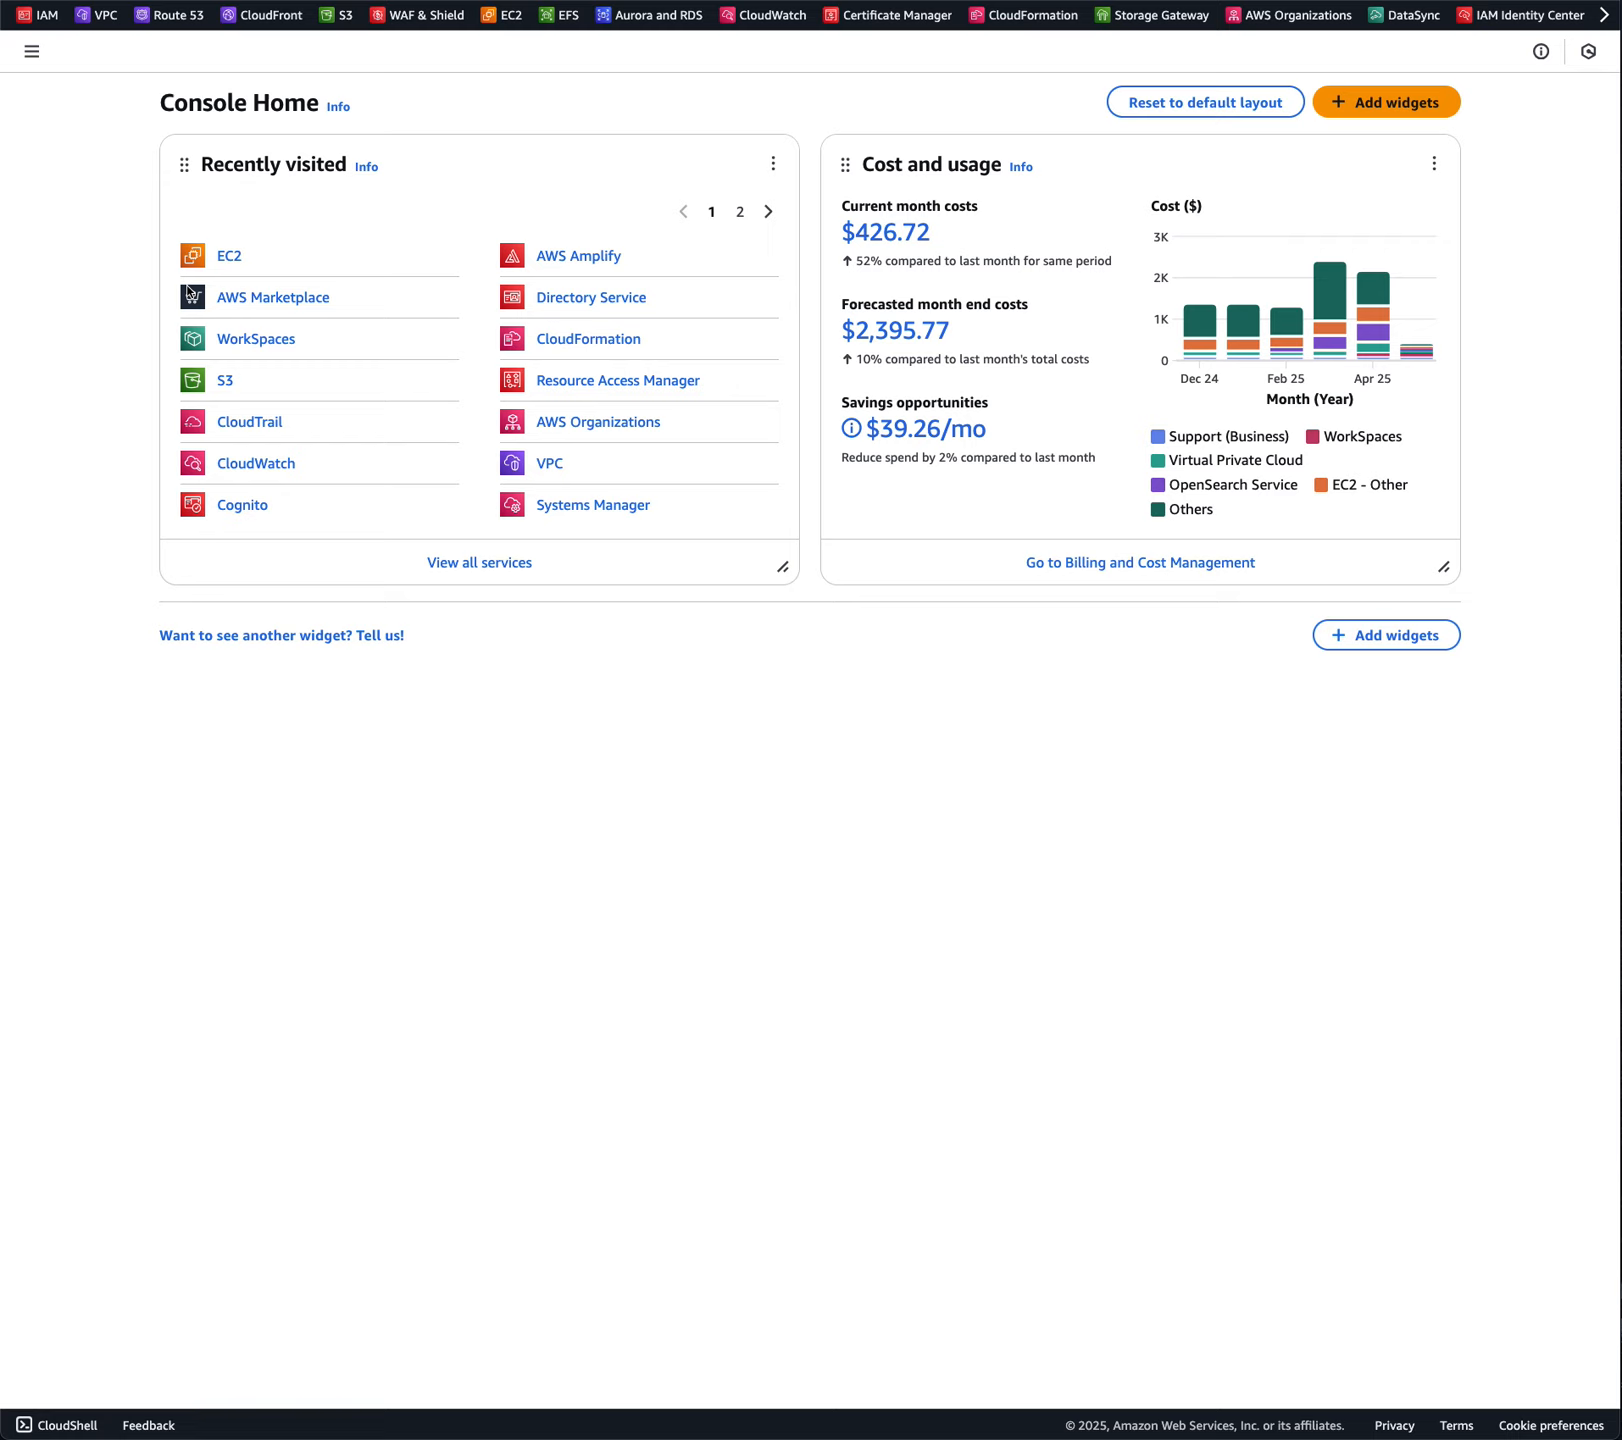
Open the EC2 console and read through its service overview page
left_click(226, 258)
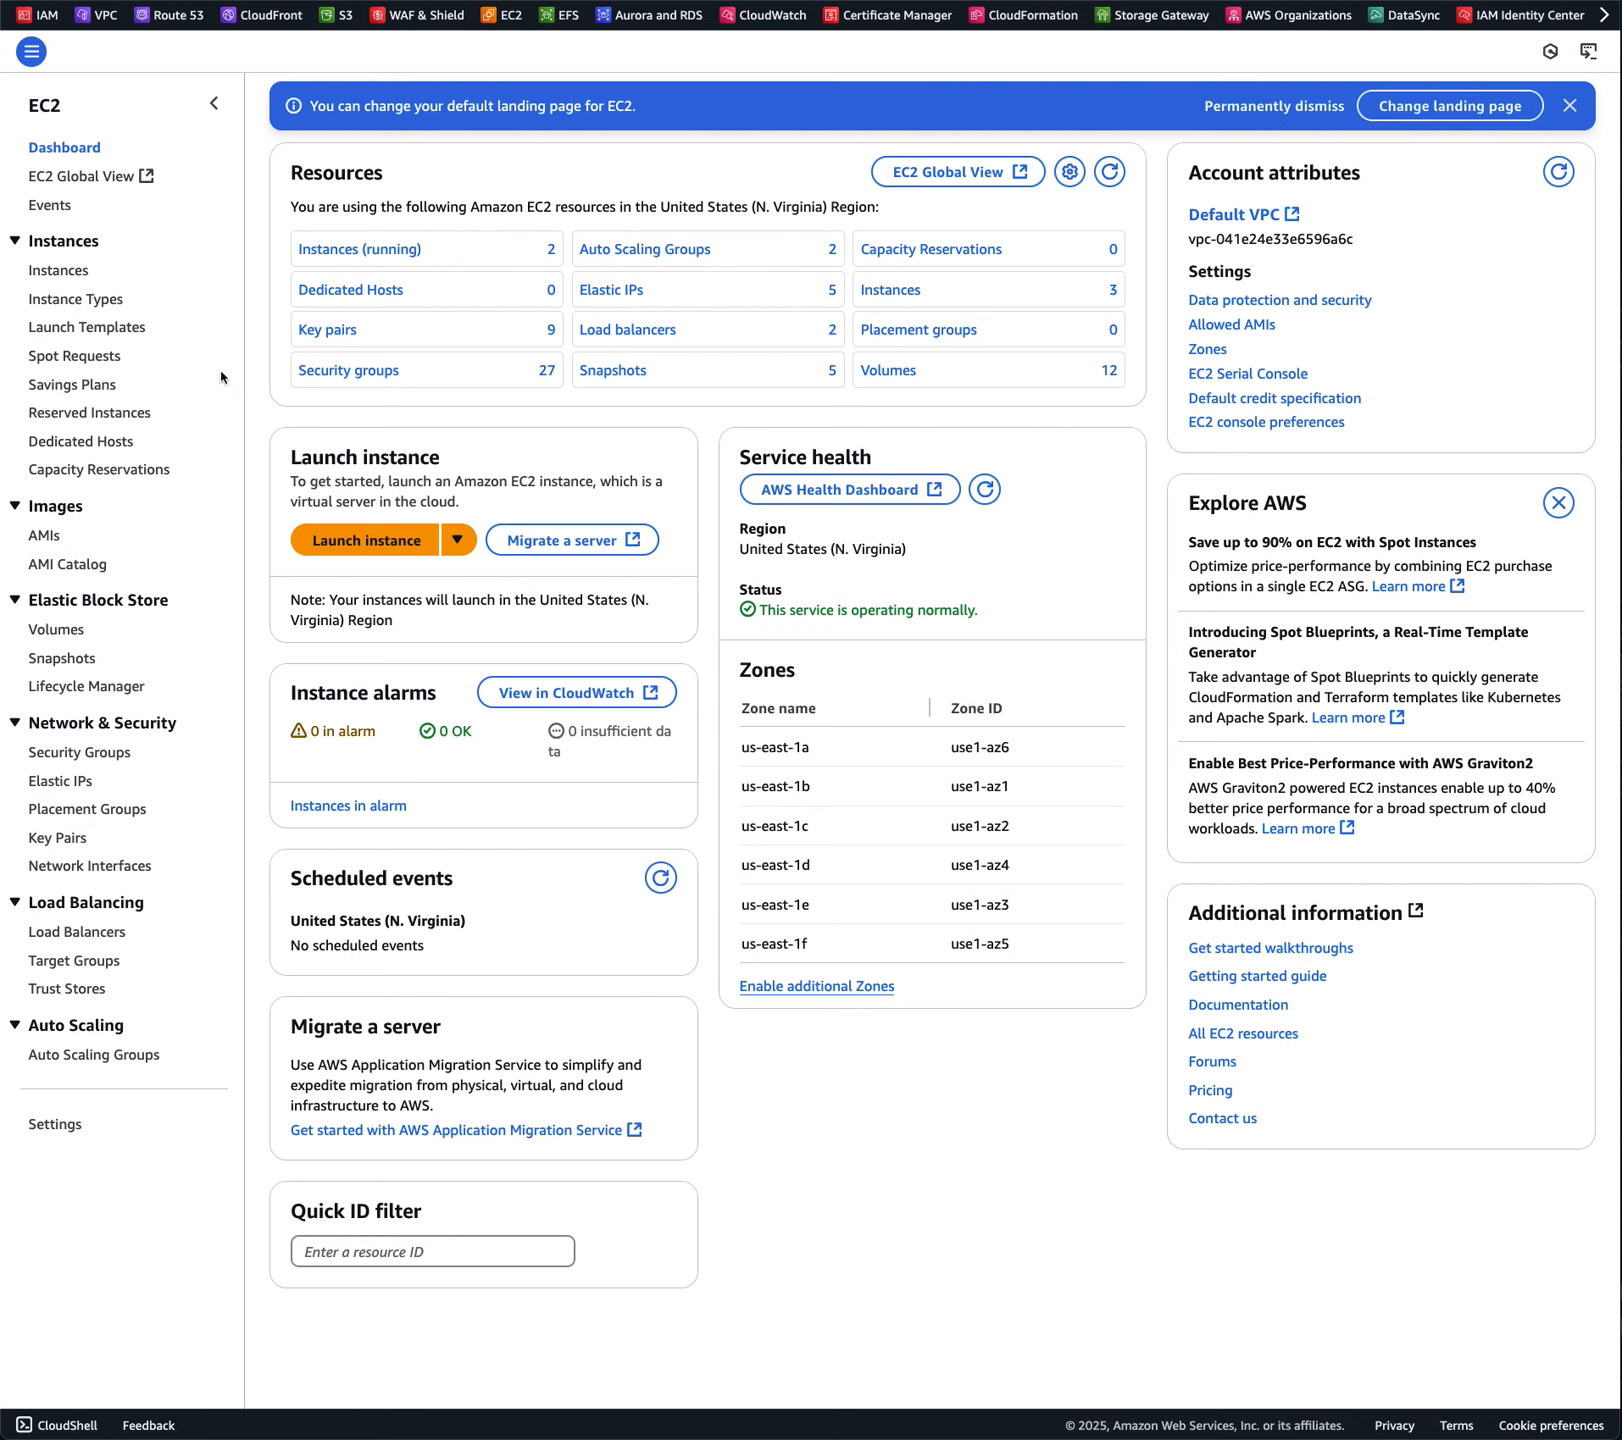
left_click(44, 107)
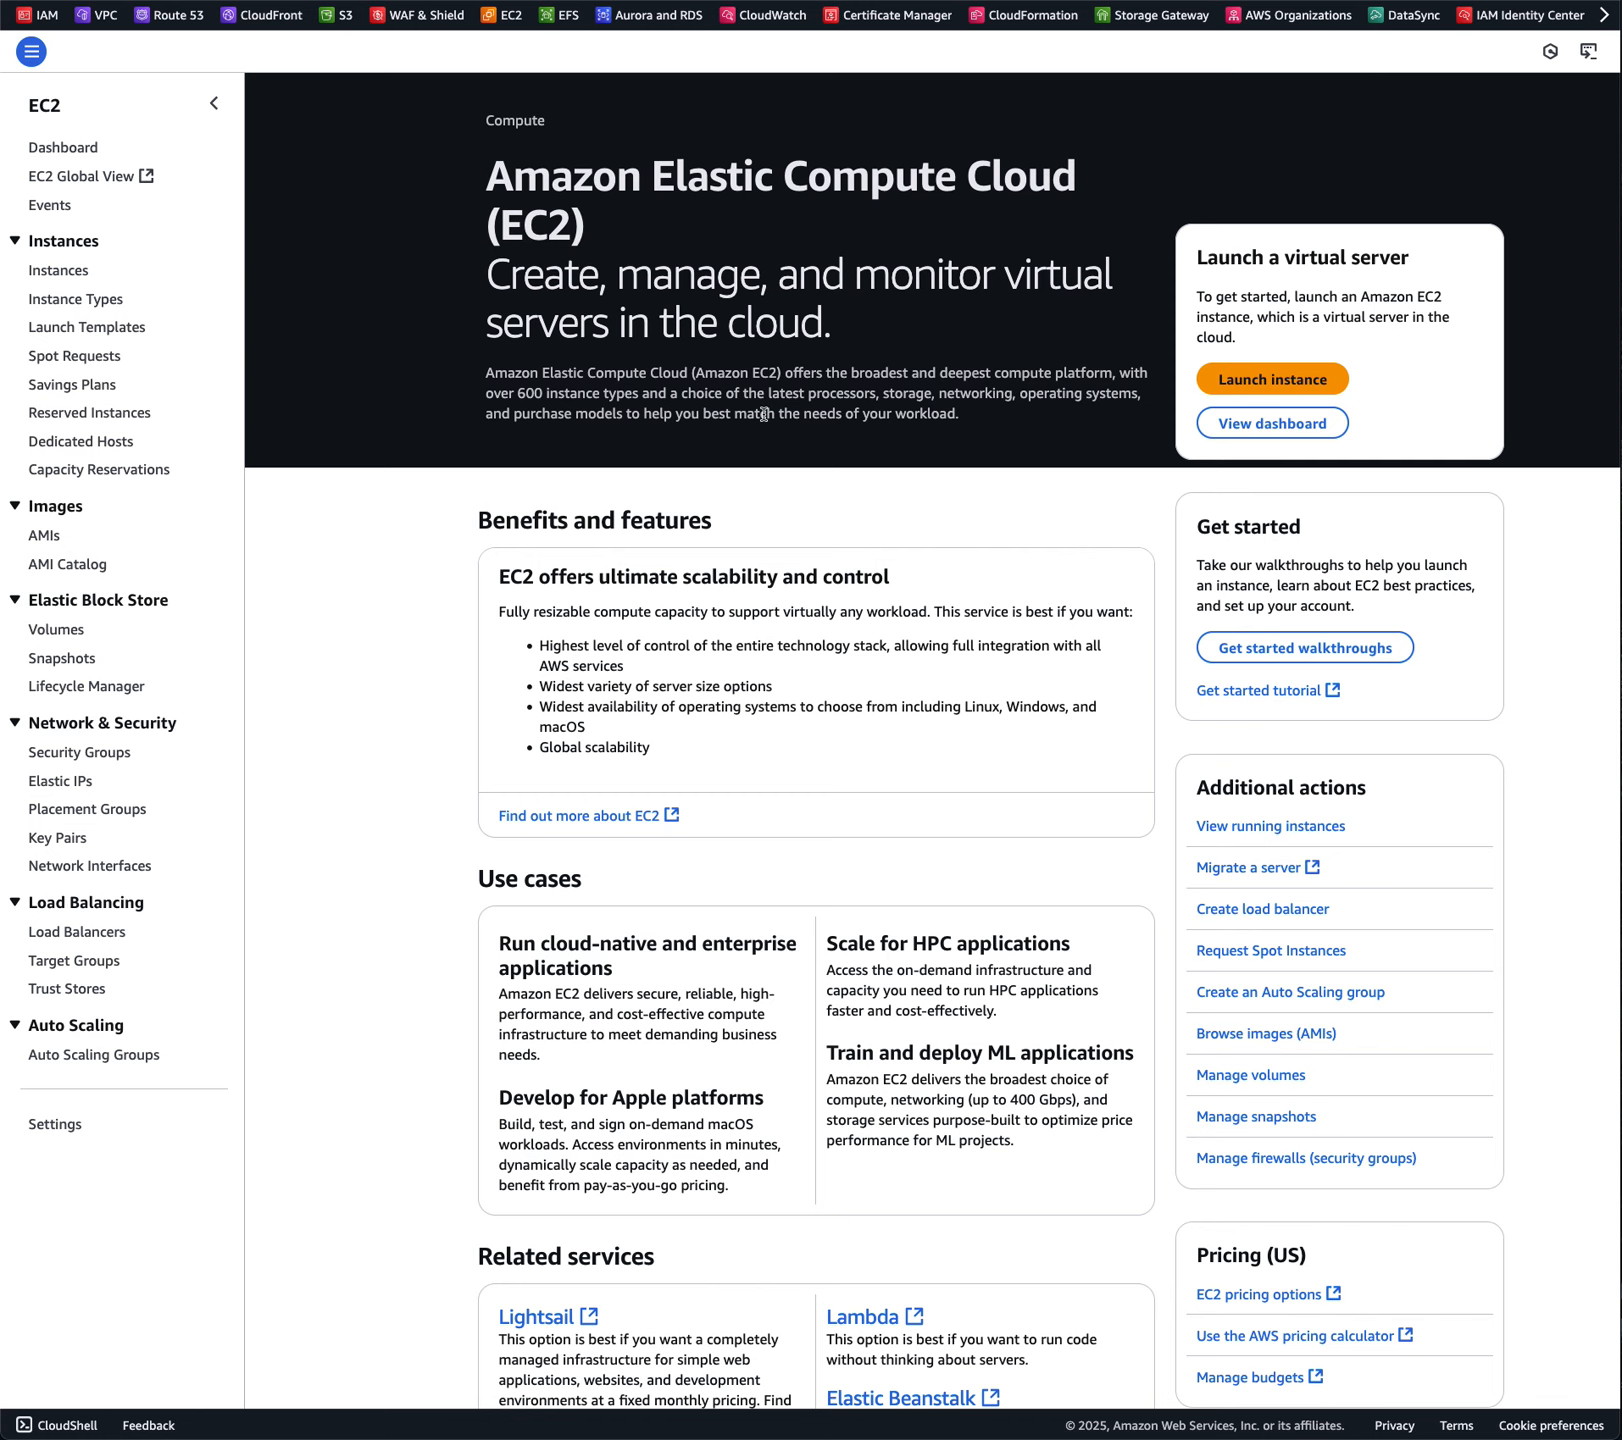
scroll(730, 543, "down", 3)
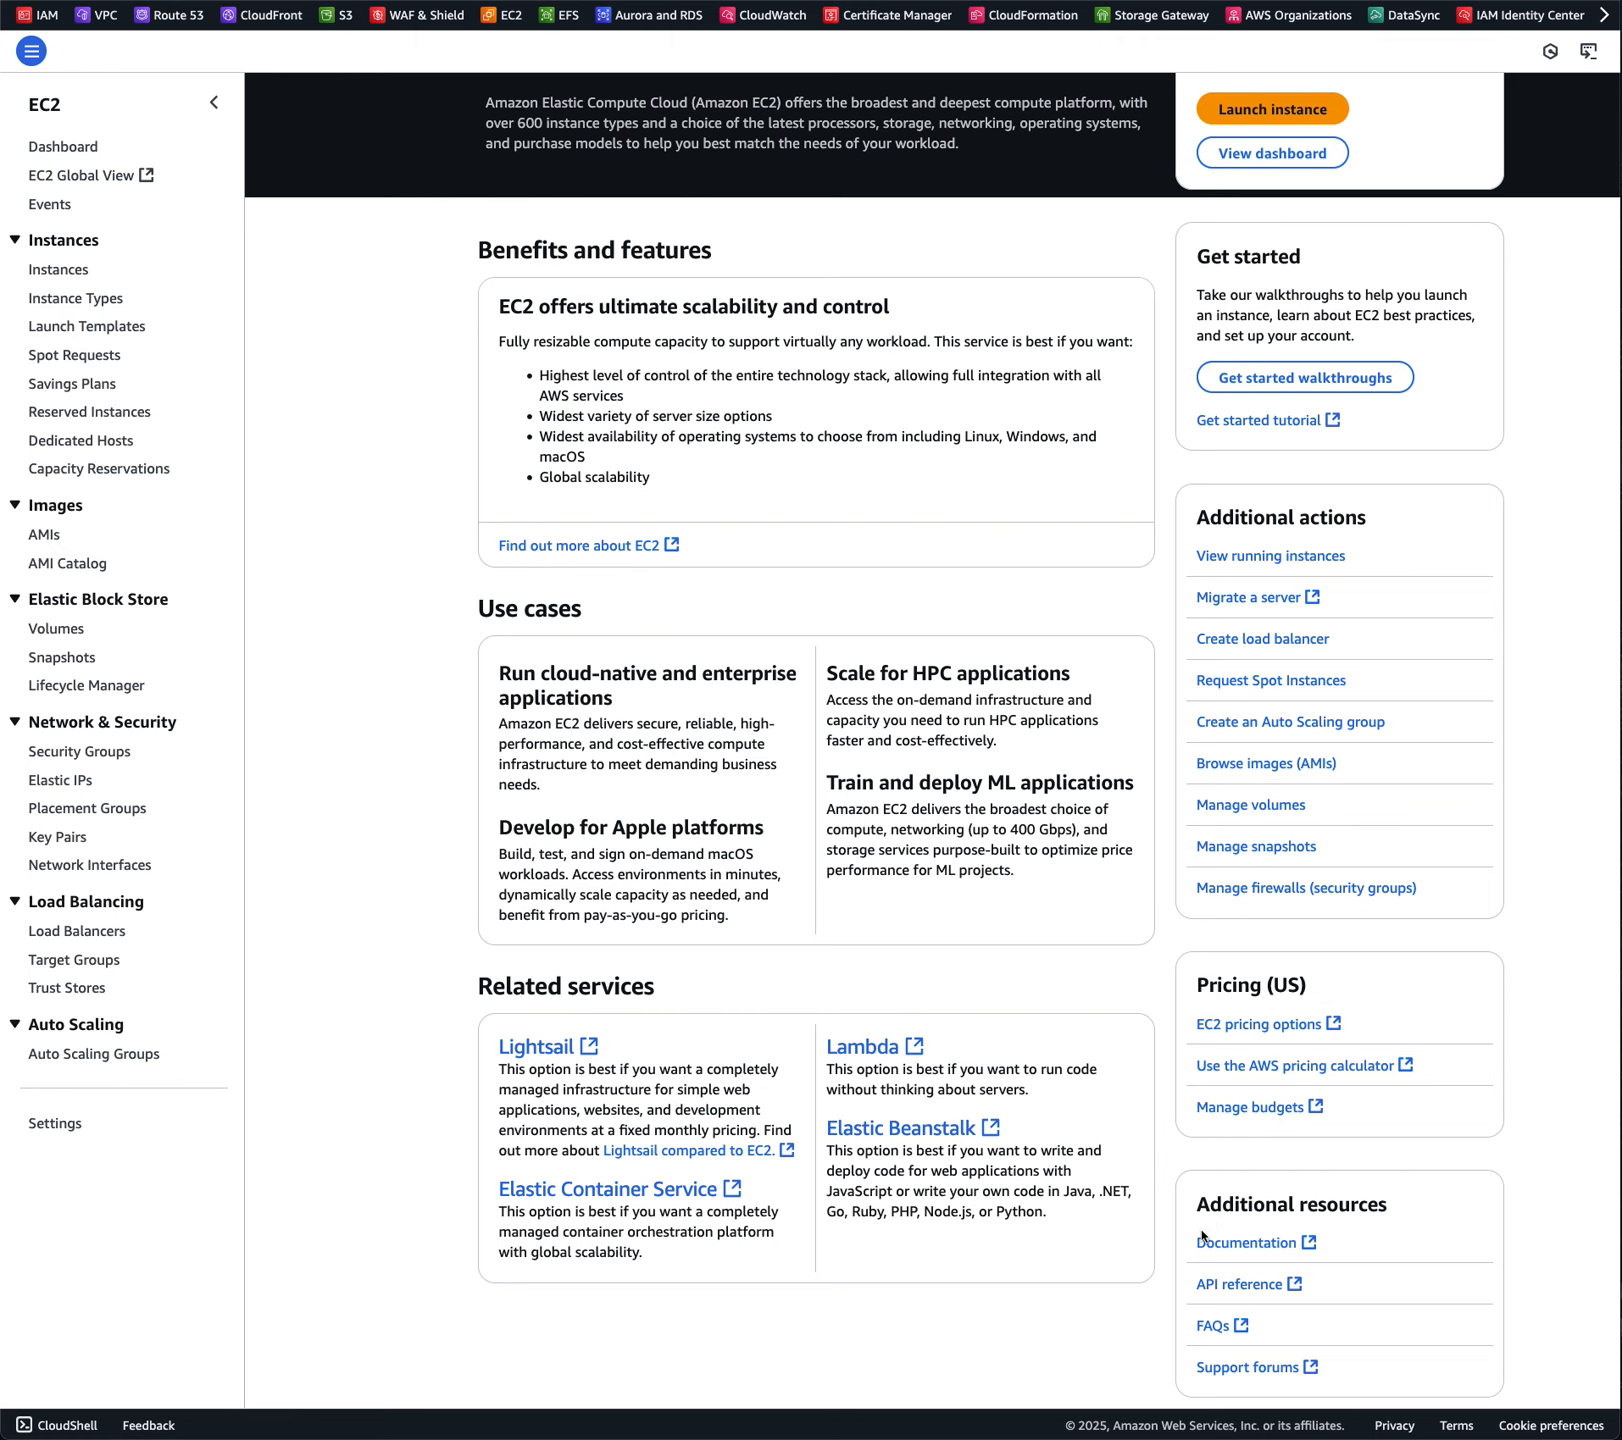
scroll(1201, 1237, "up", 5)
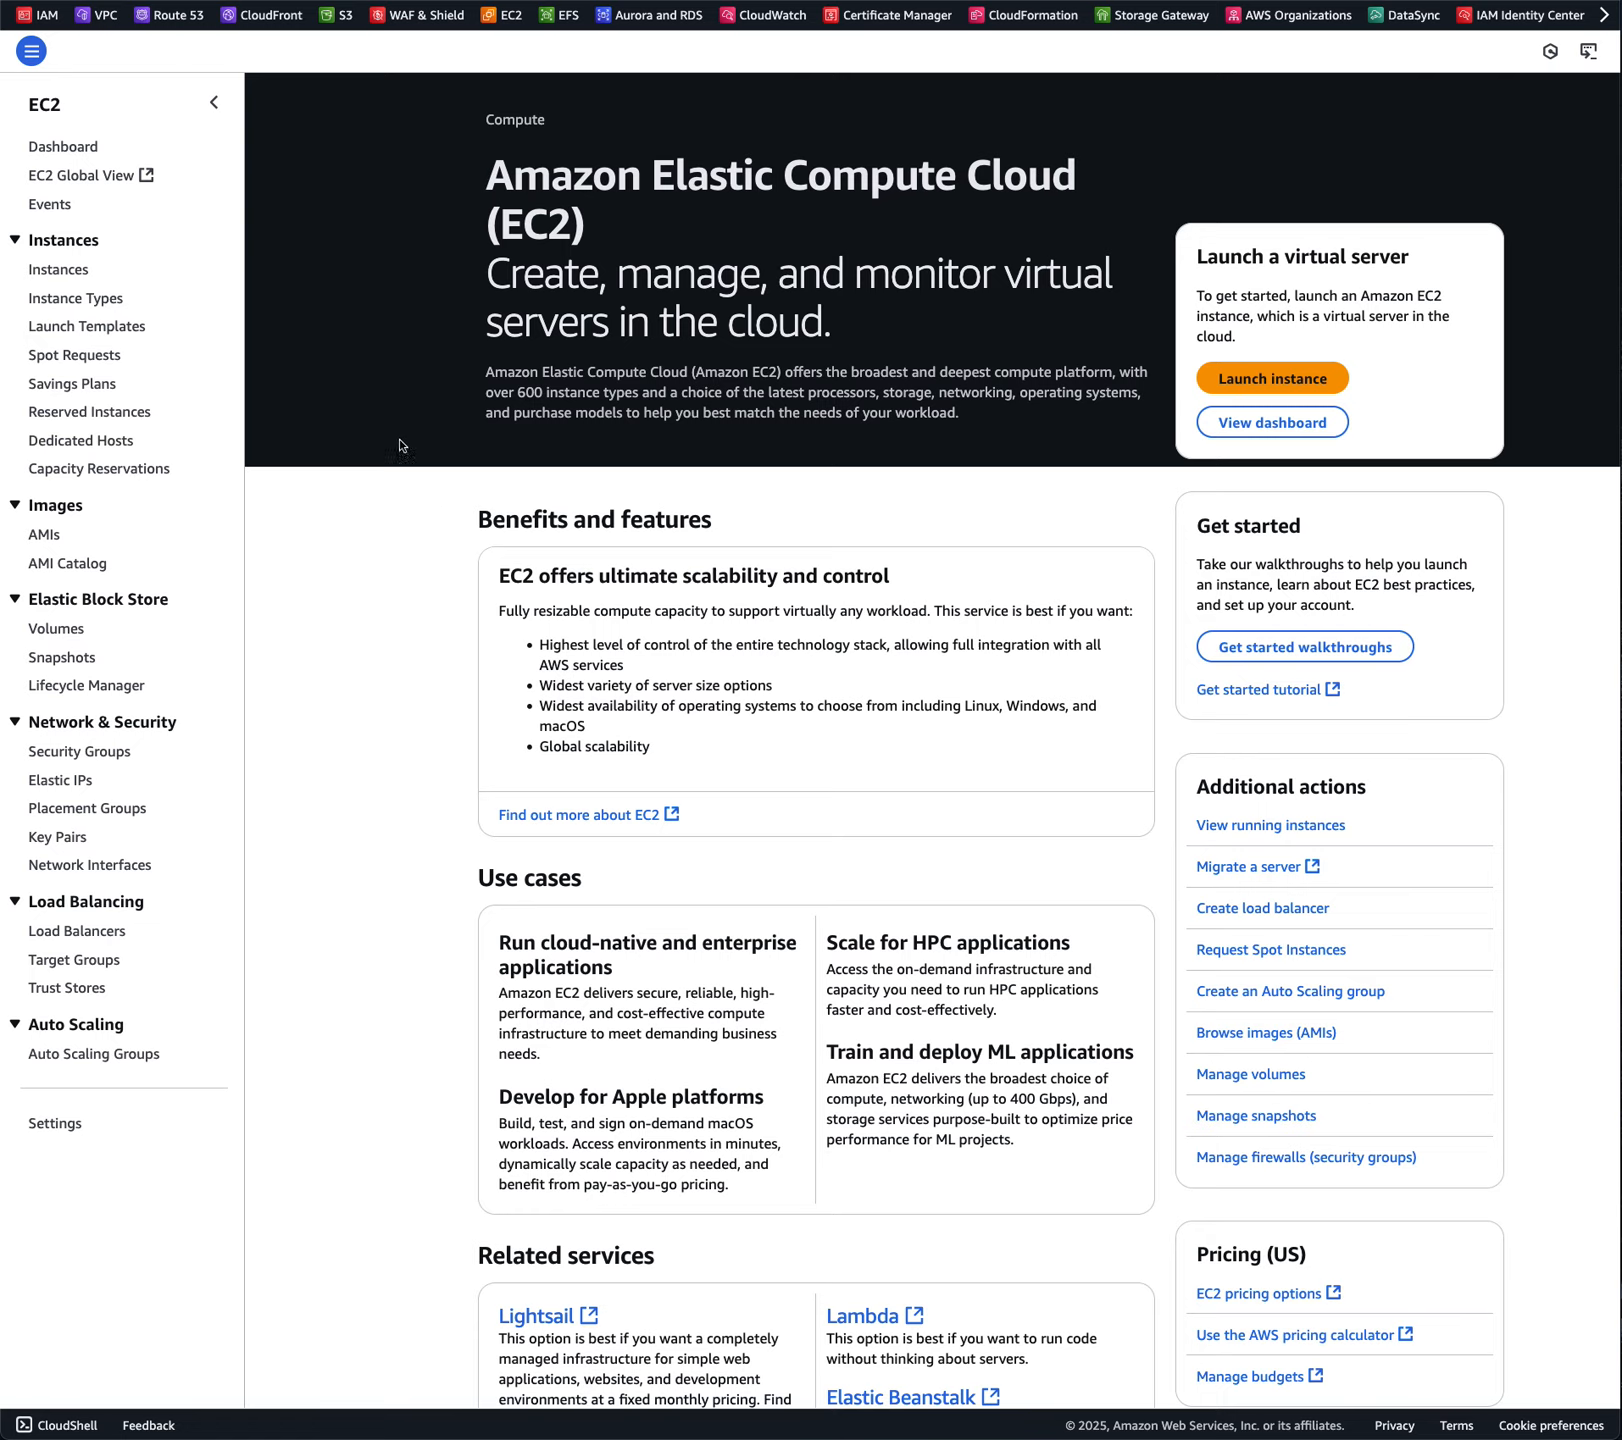
Stop the instances InstanceA and d-9067cb2de3_managementInstance from the EC2 instance list
left_click(68, 275)
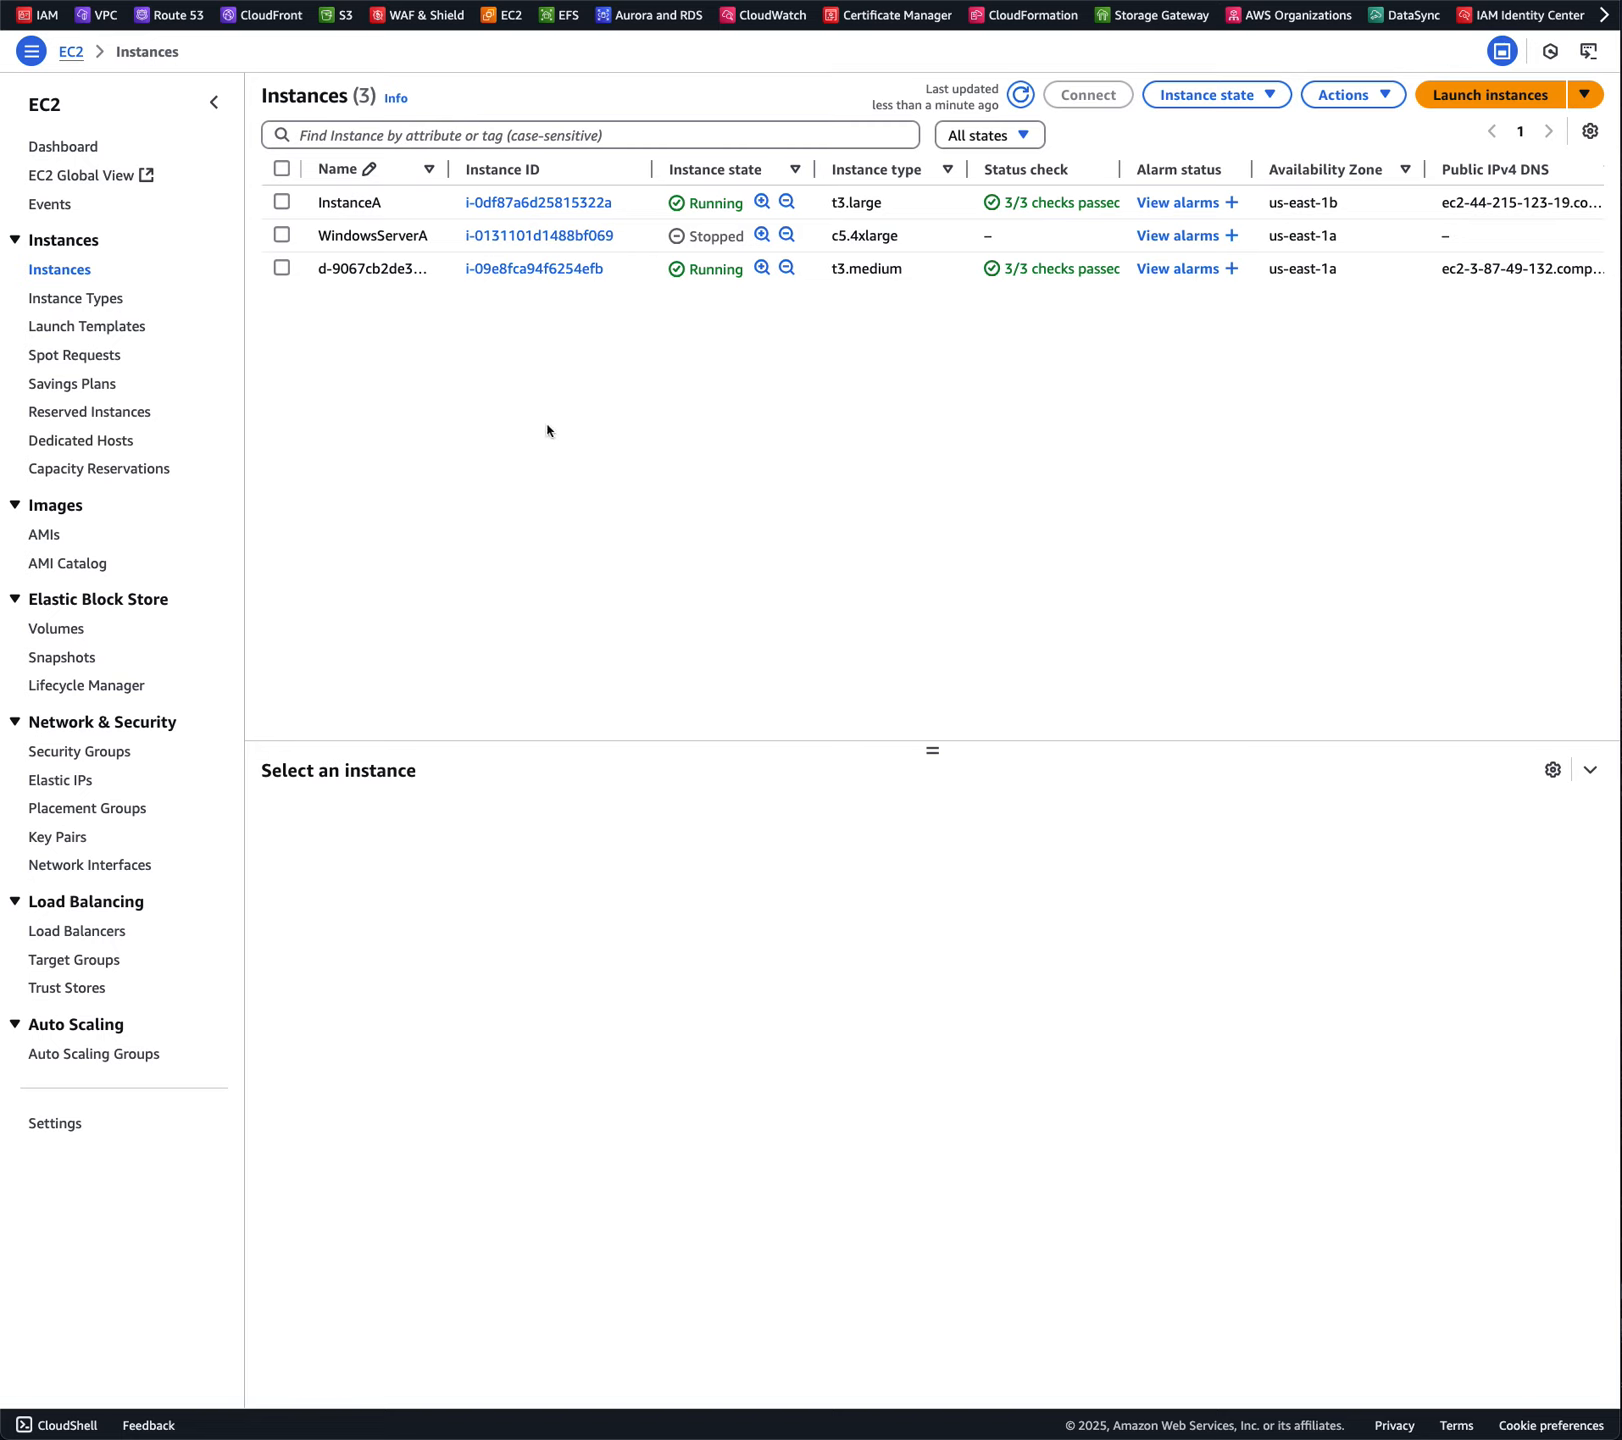
left_click(284, 202)
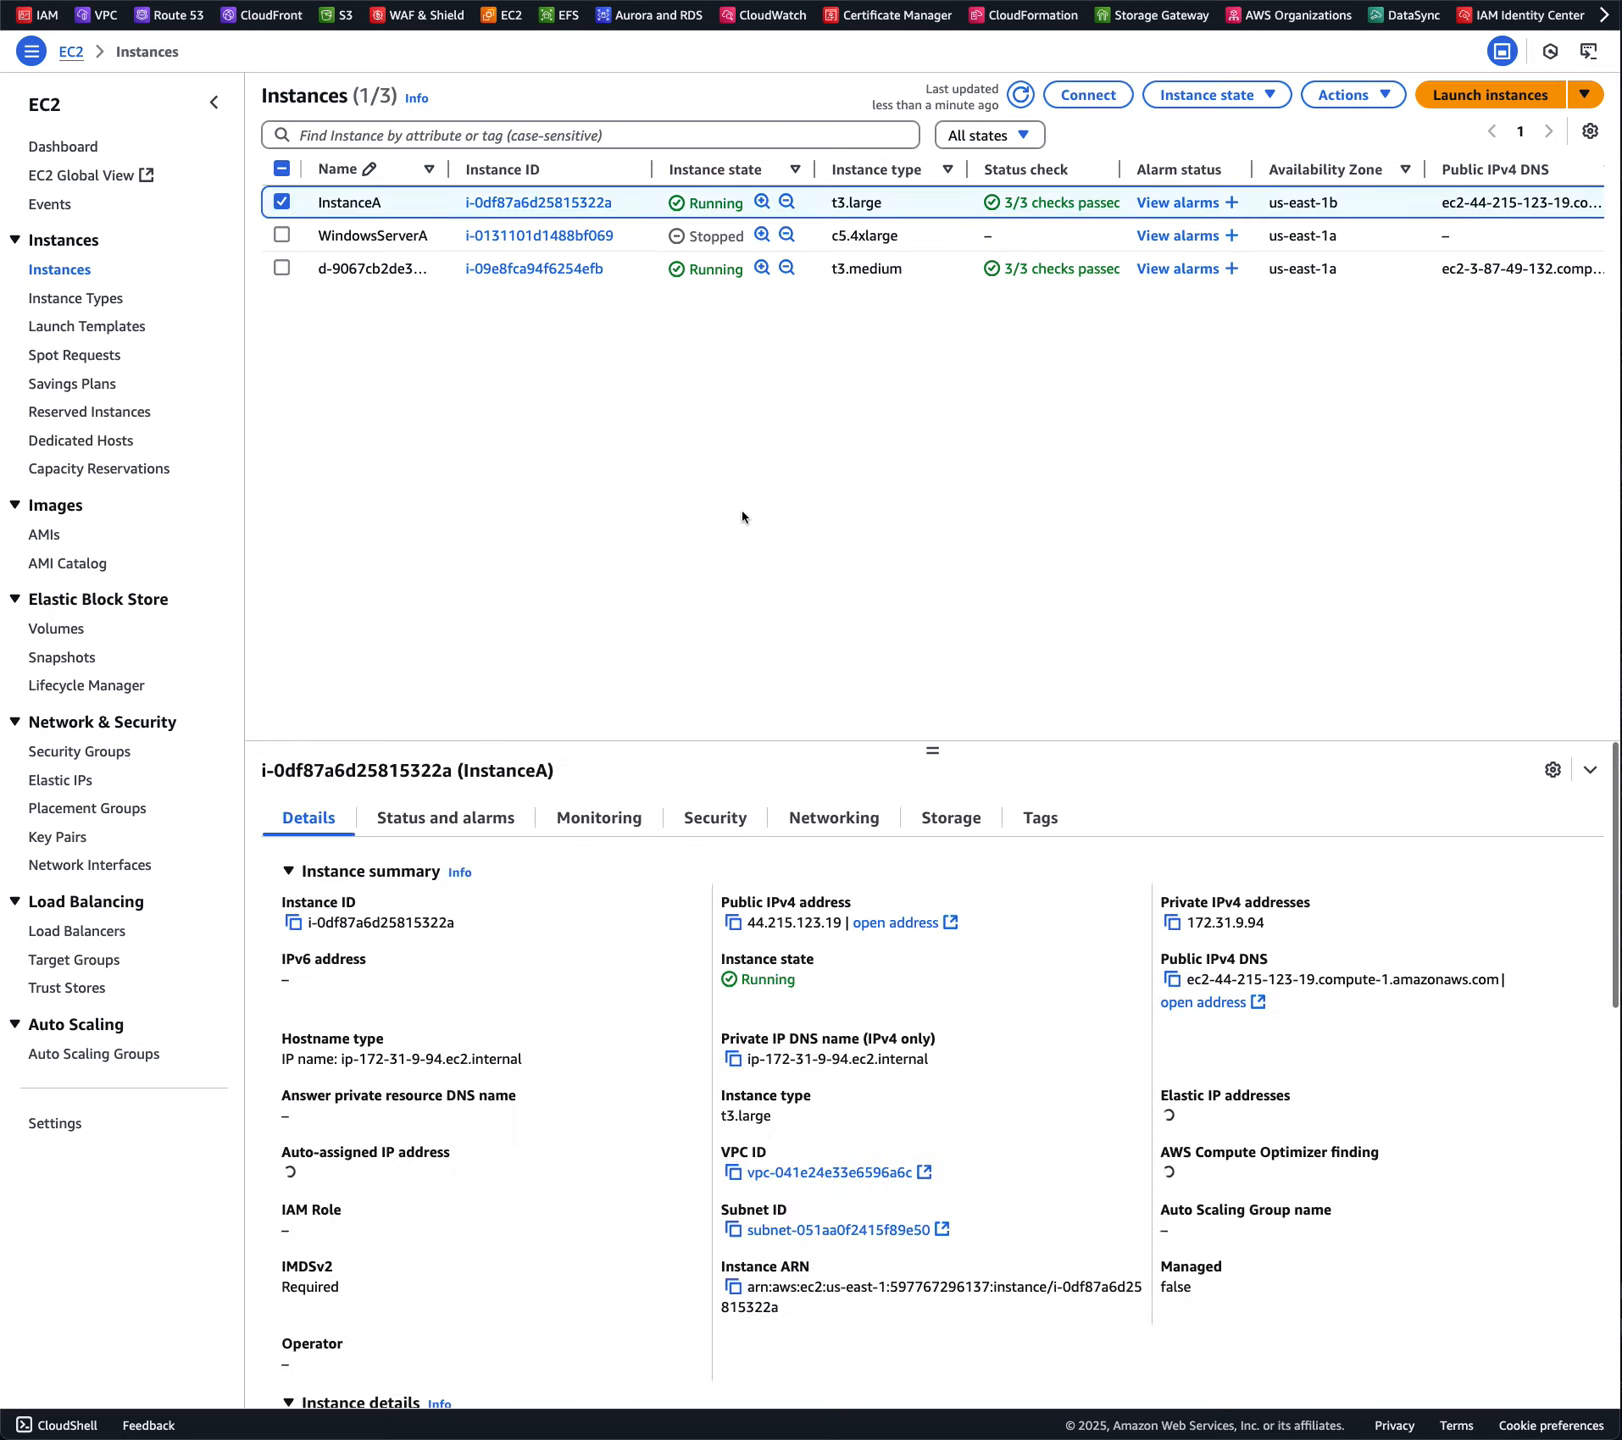
left_click(283, 268)
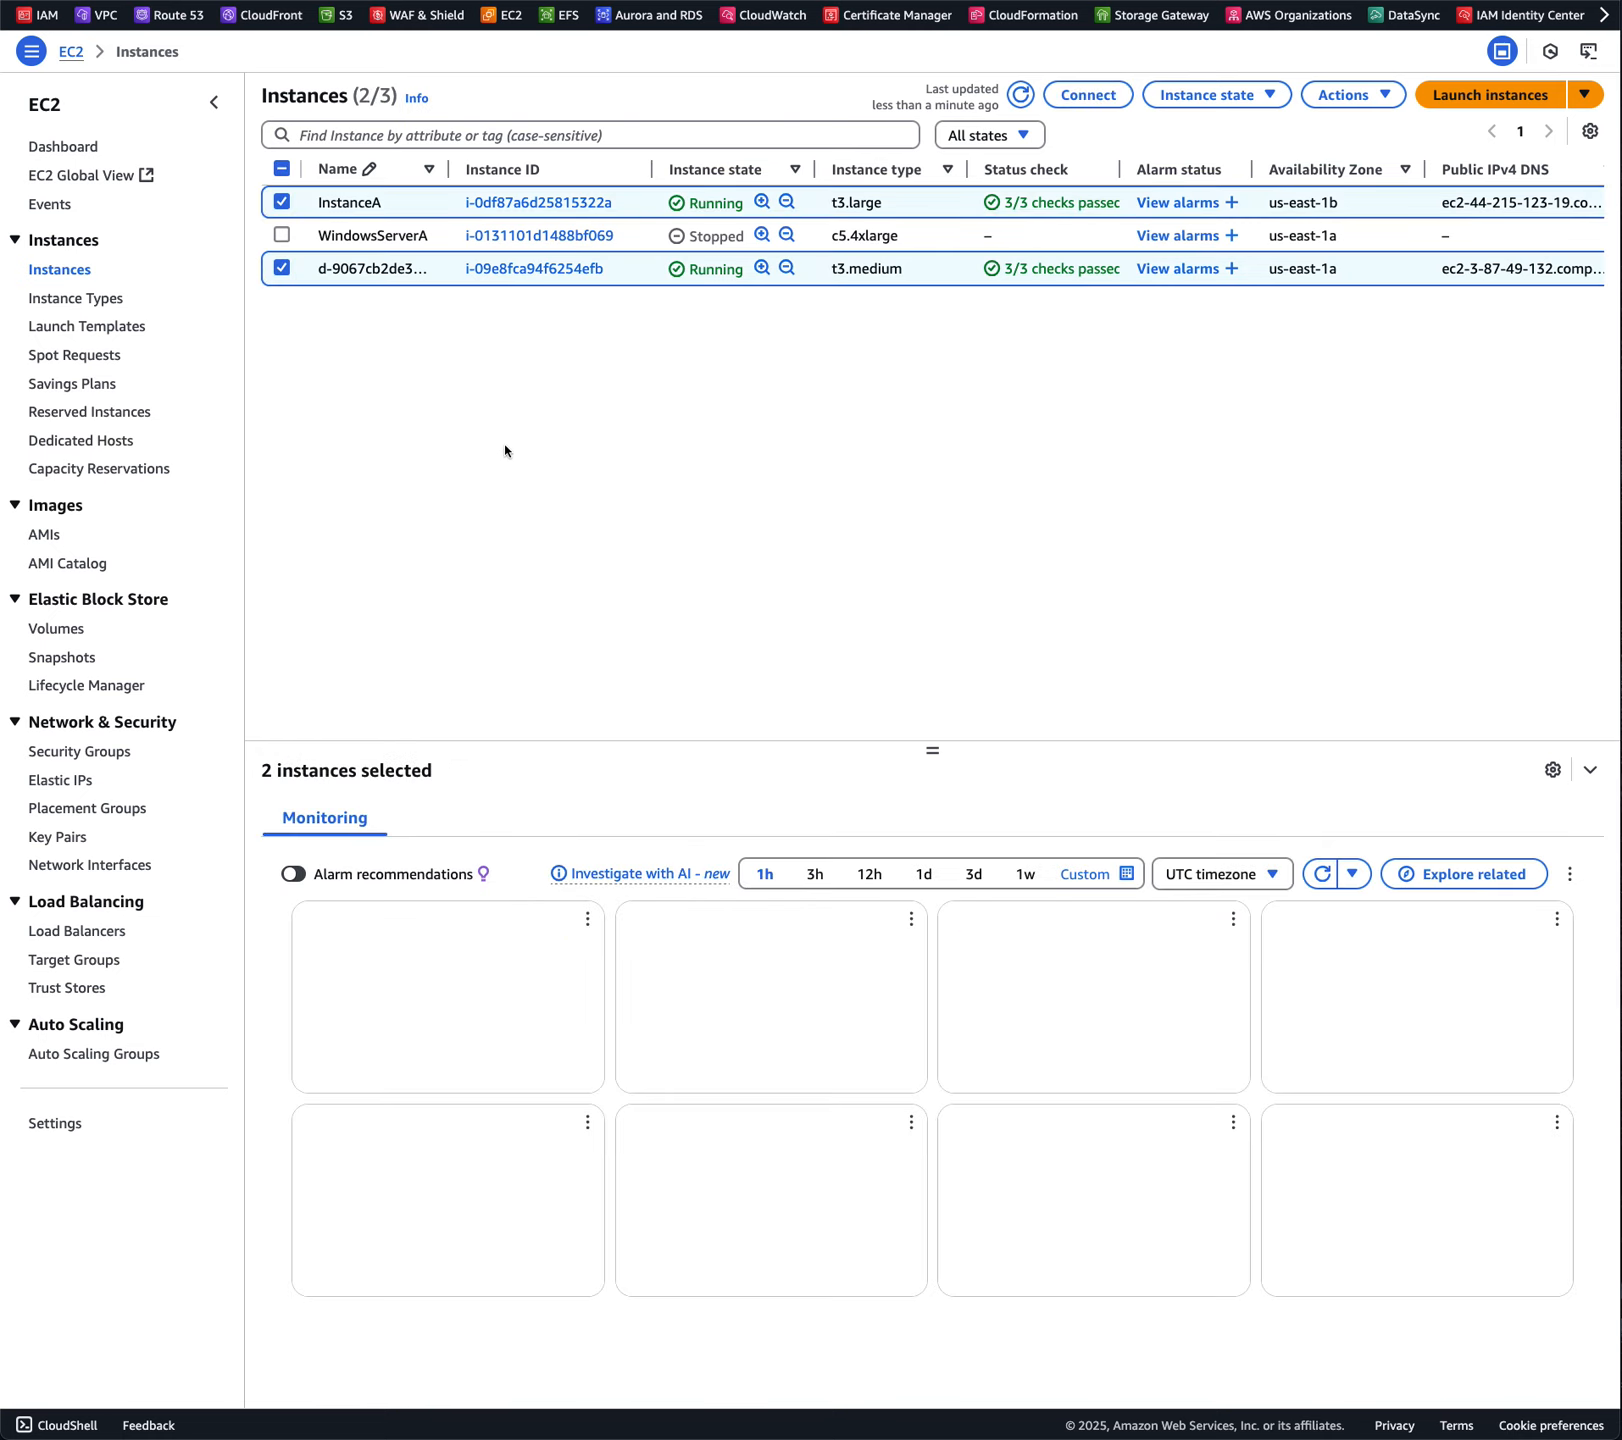
left_click(1190, 110)
left_click(1188, 135)
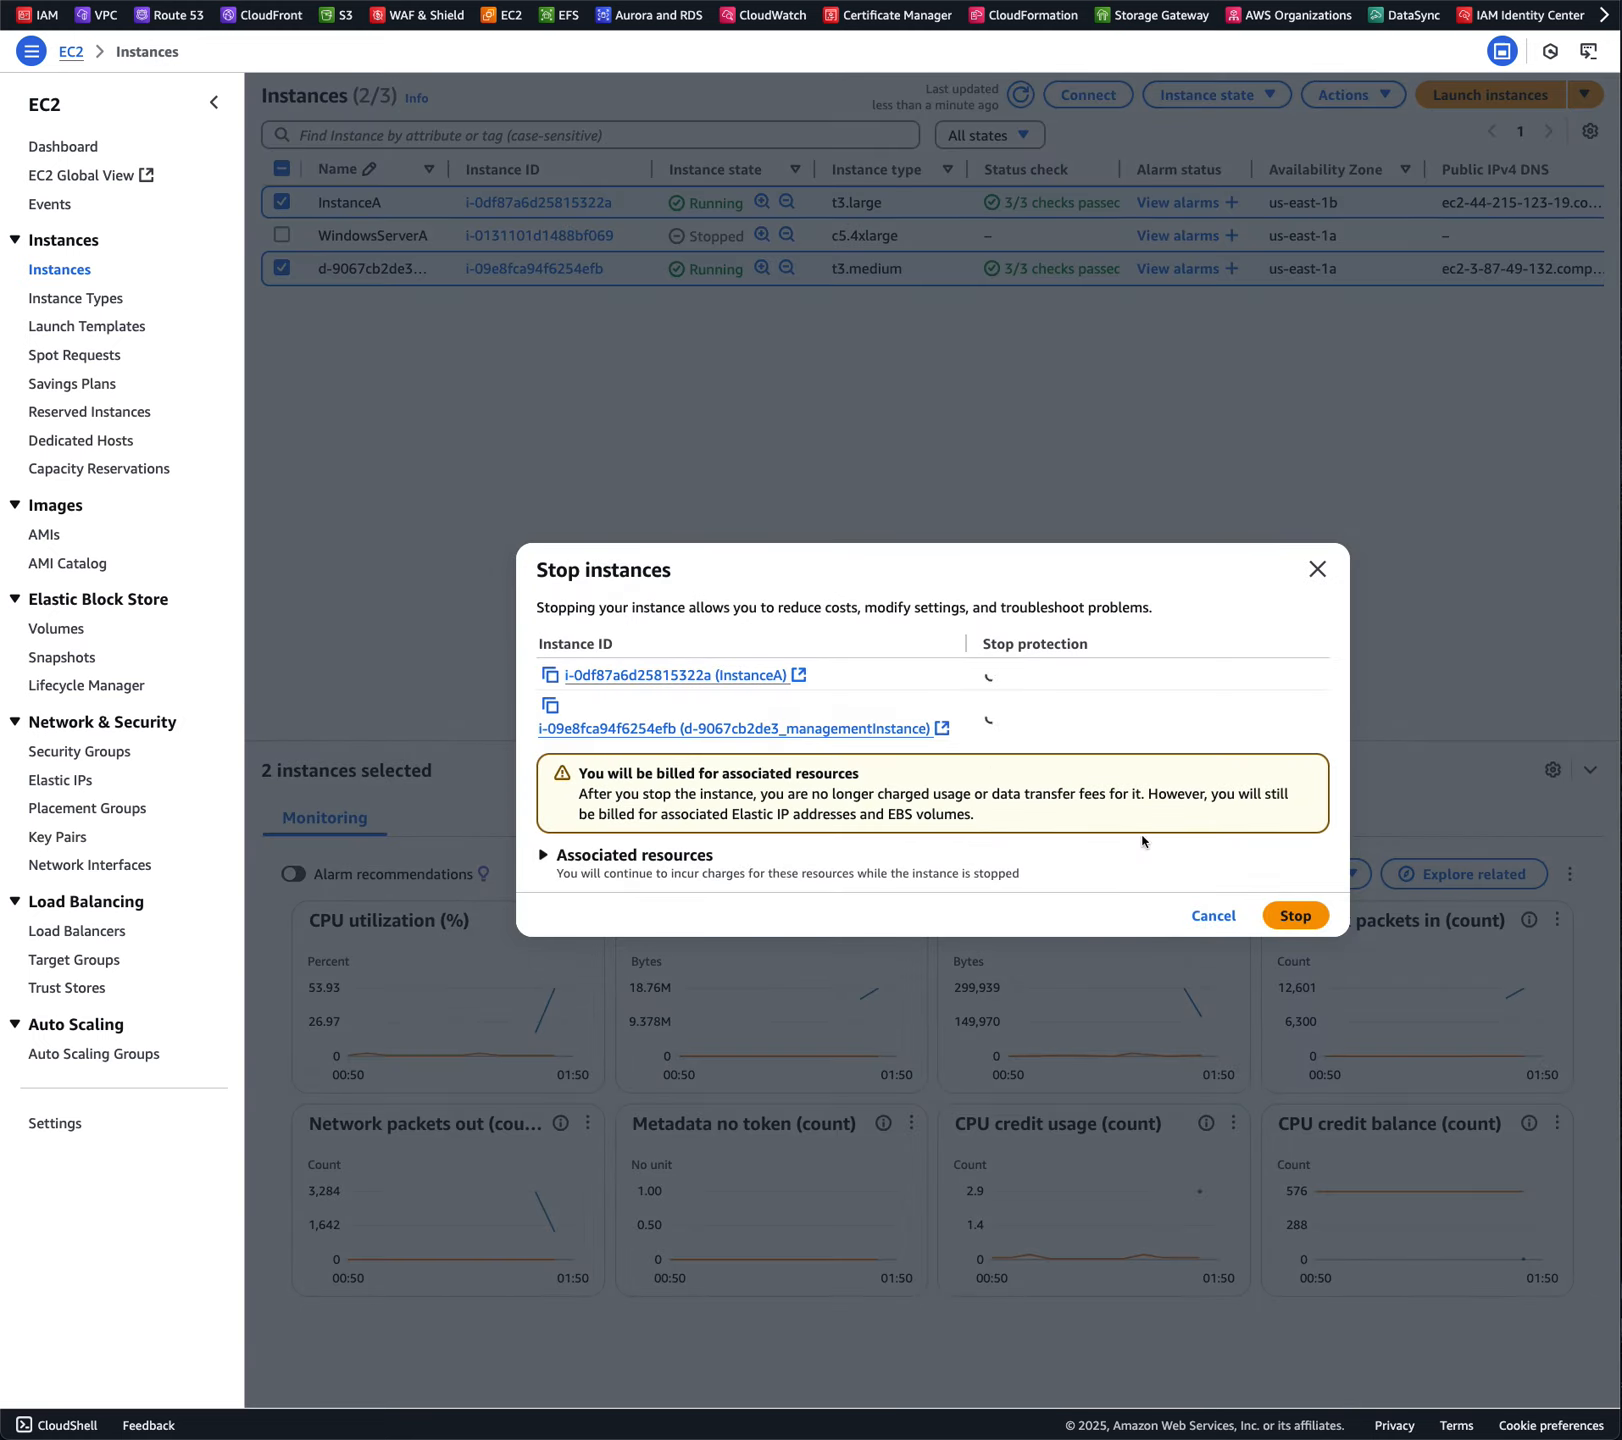
left_click(1316, 918)
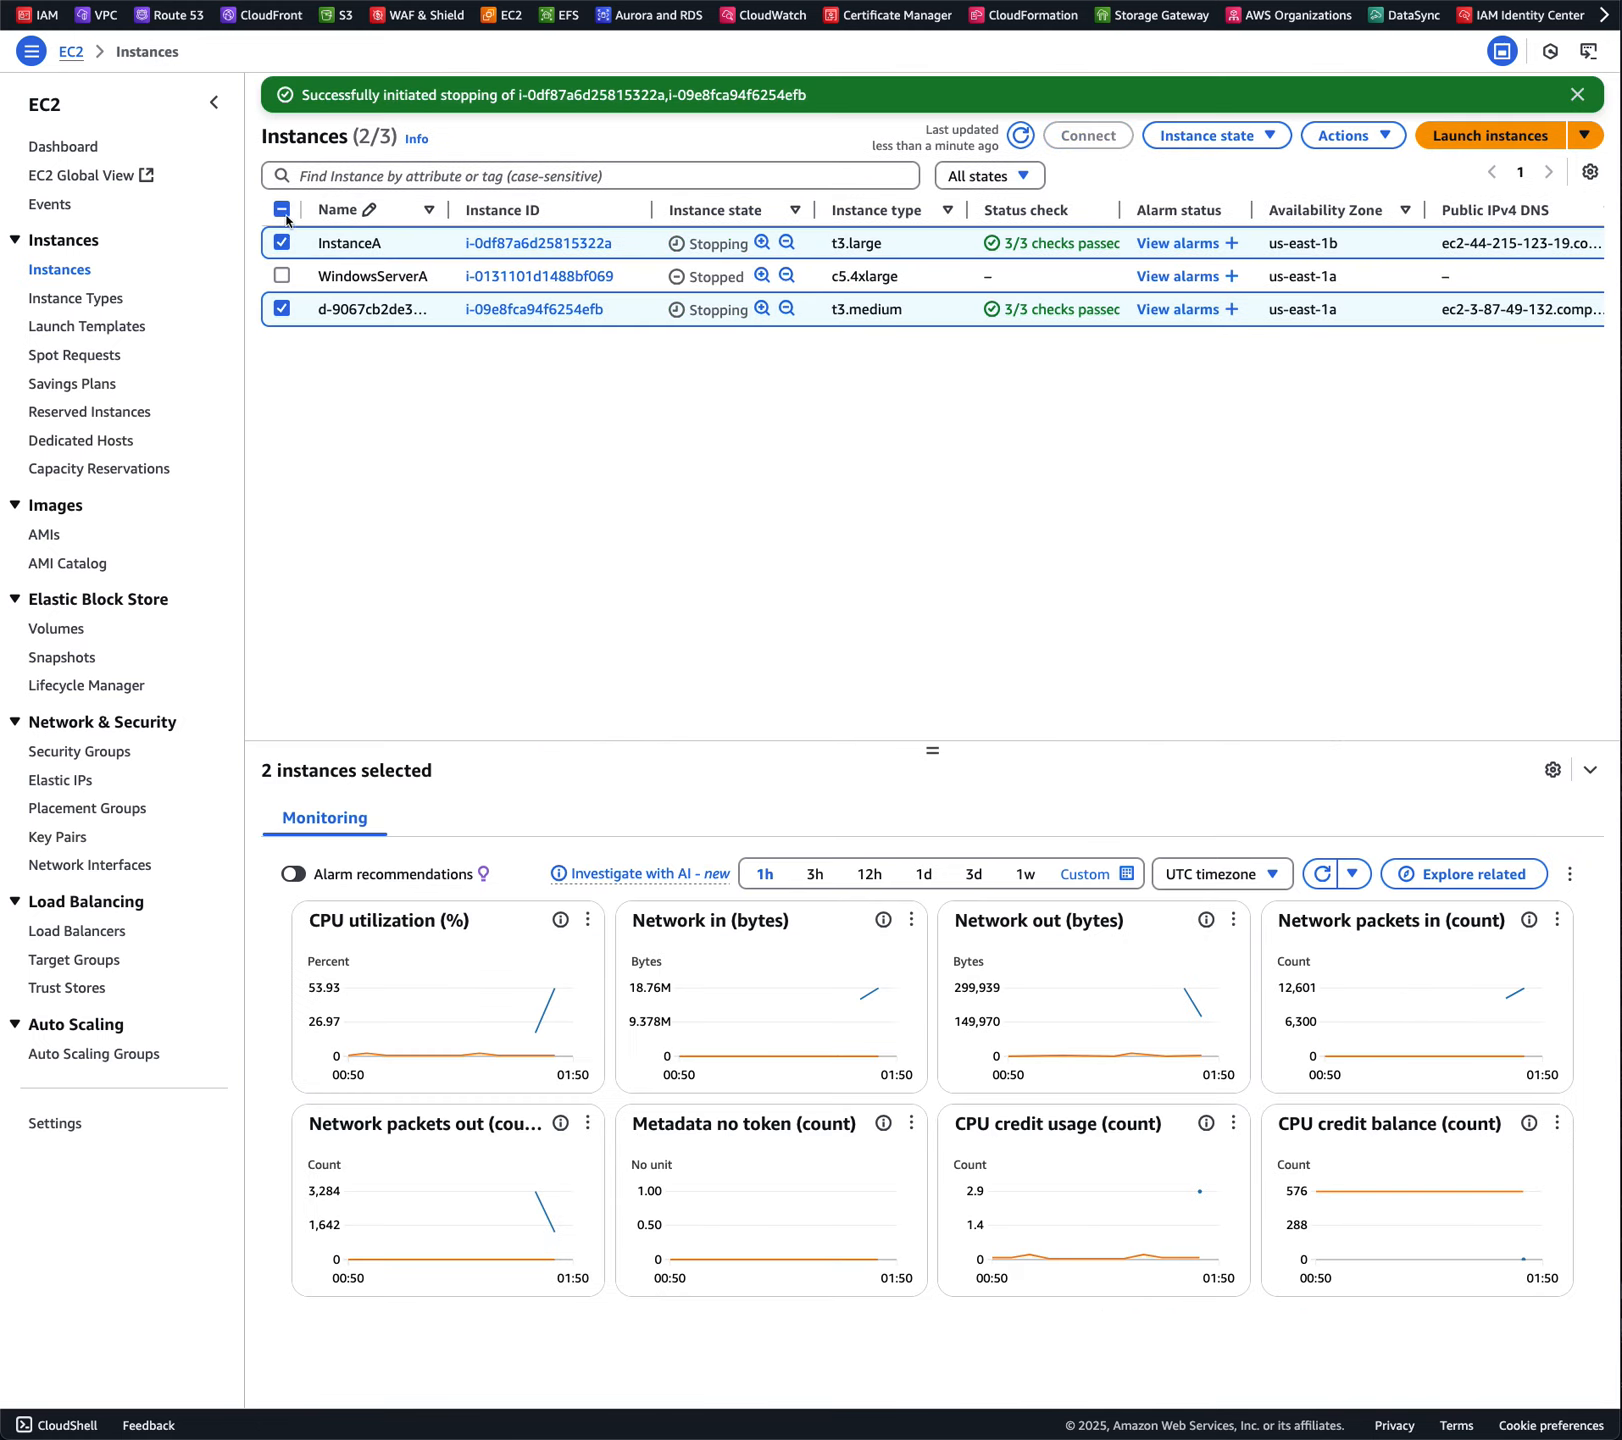
Clear the instance selection and open the form for launching a new instance
left_click(283, 211)
left_click(283, 211)
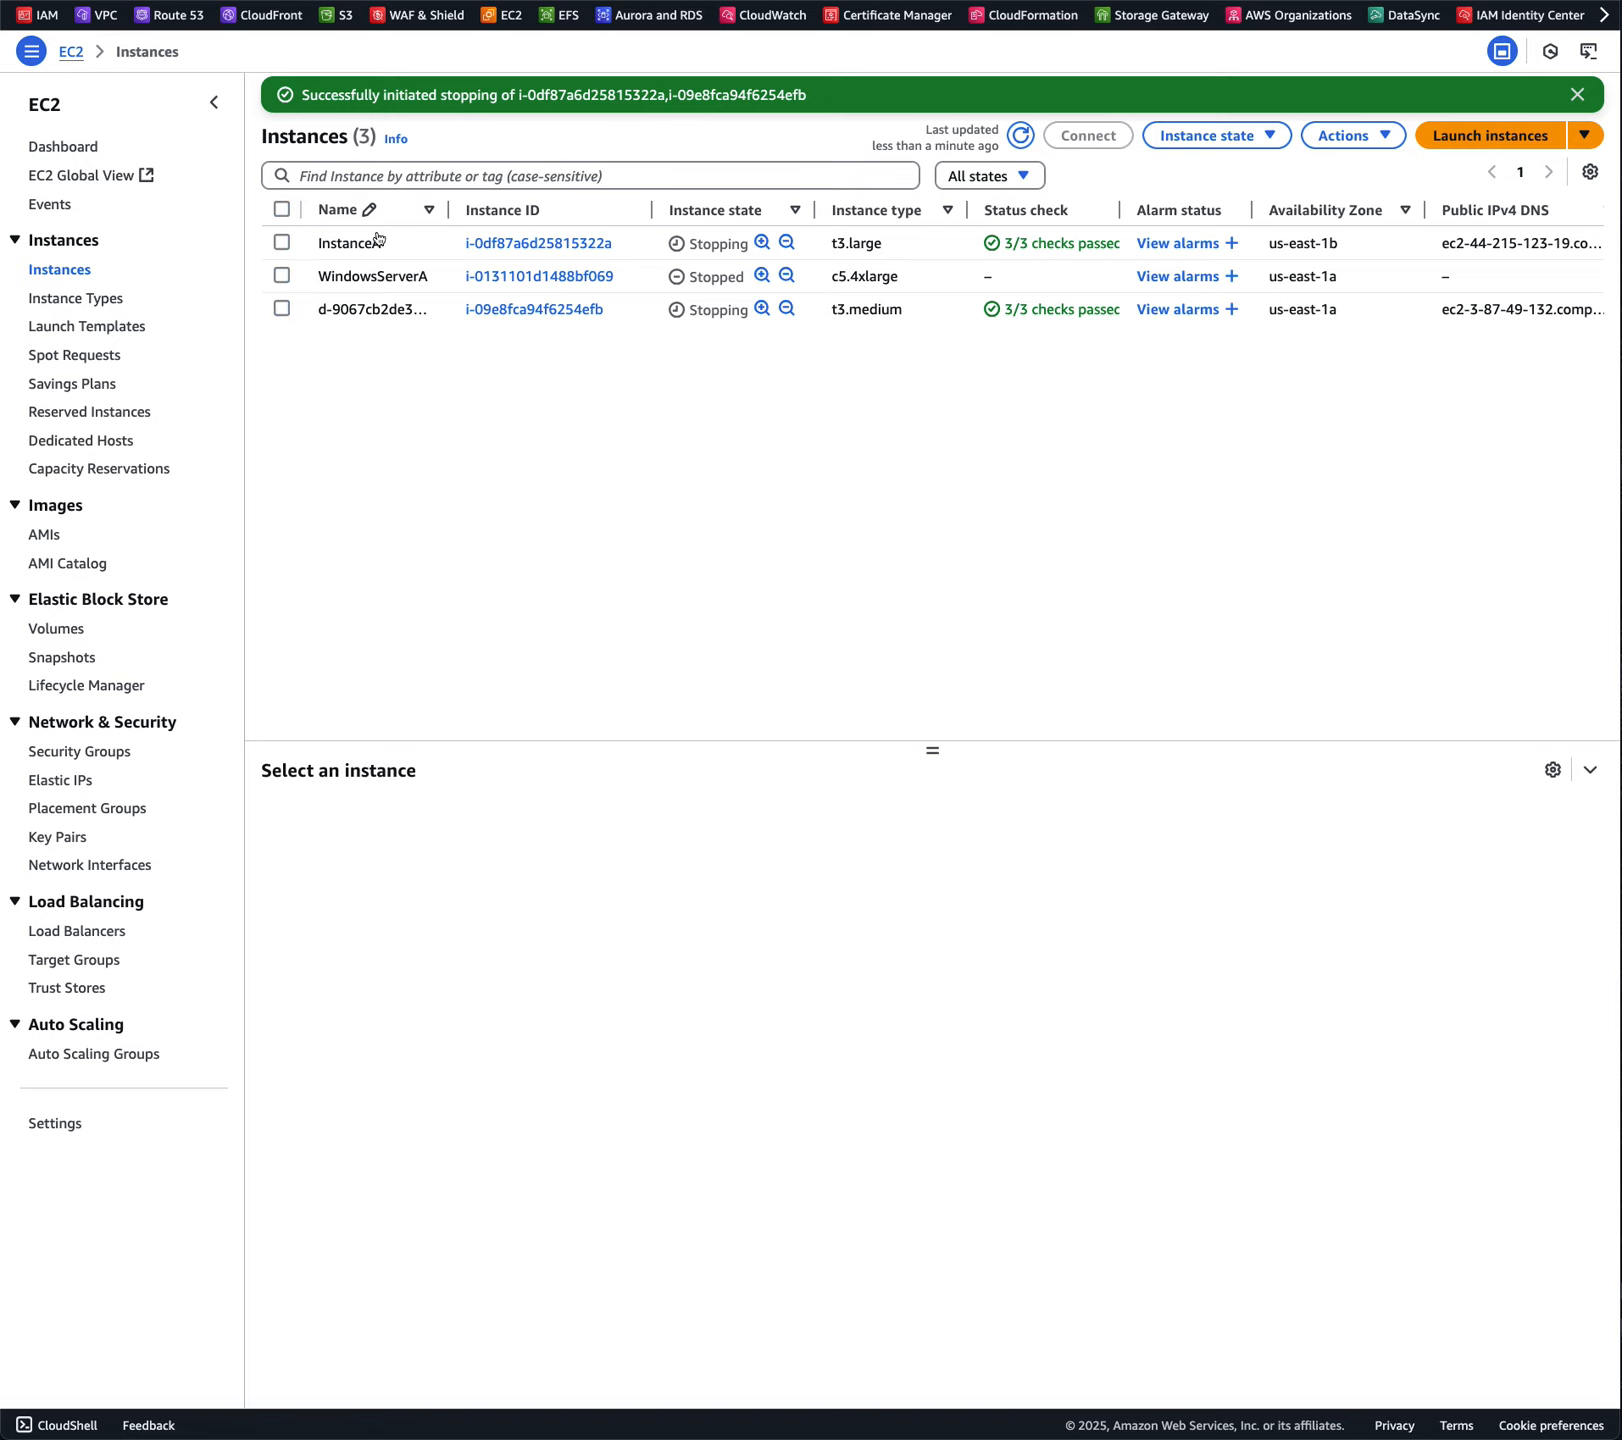
left_click(1577, 94)
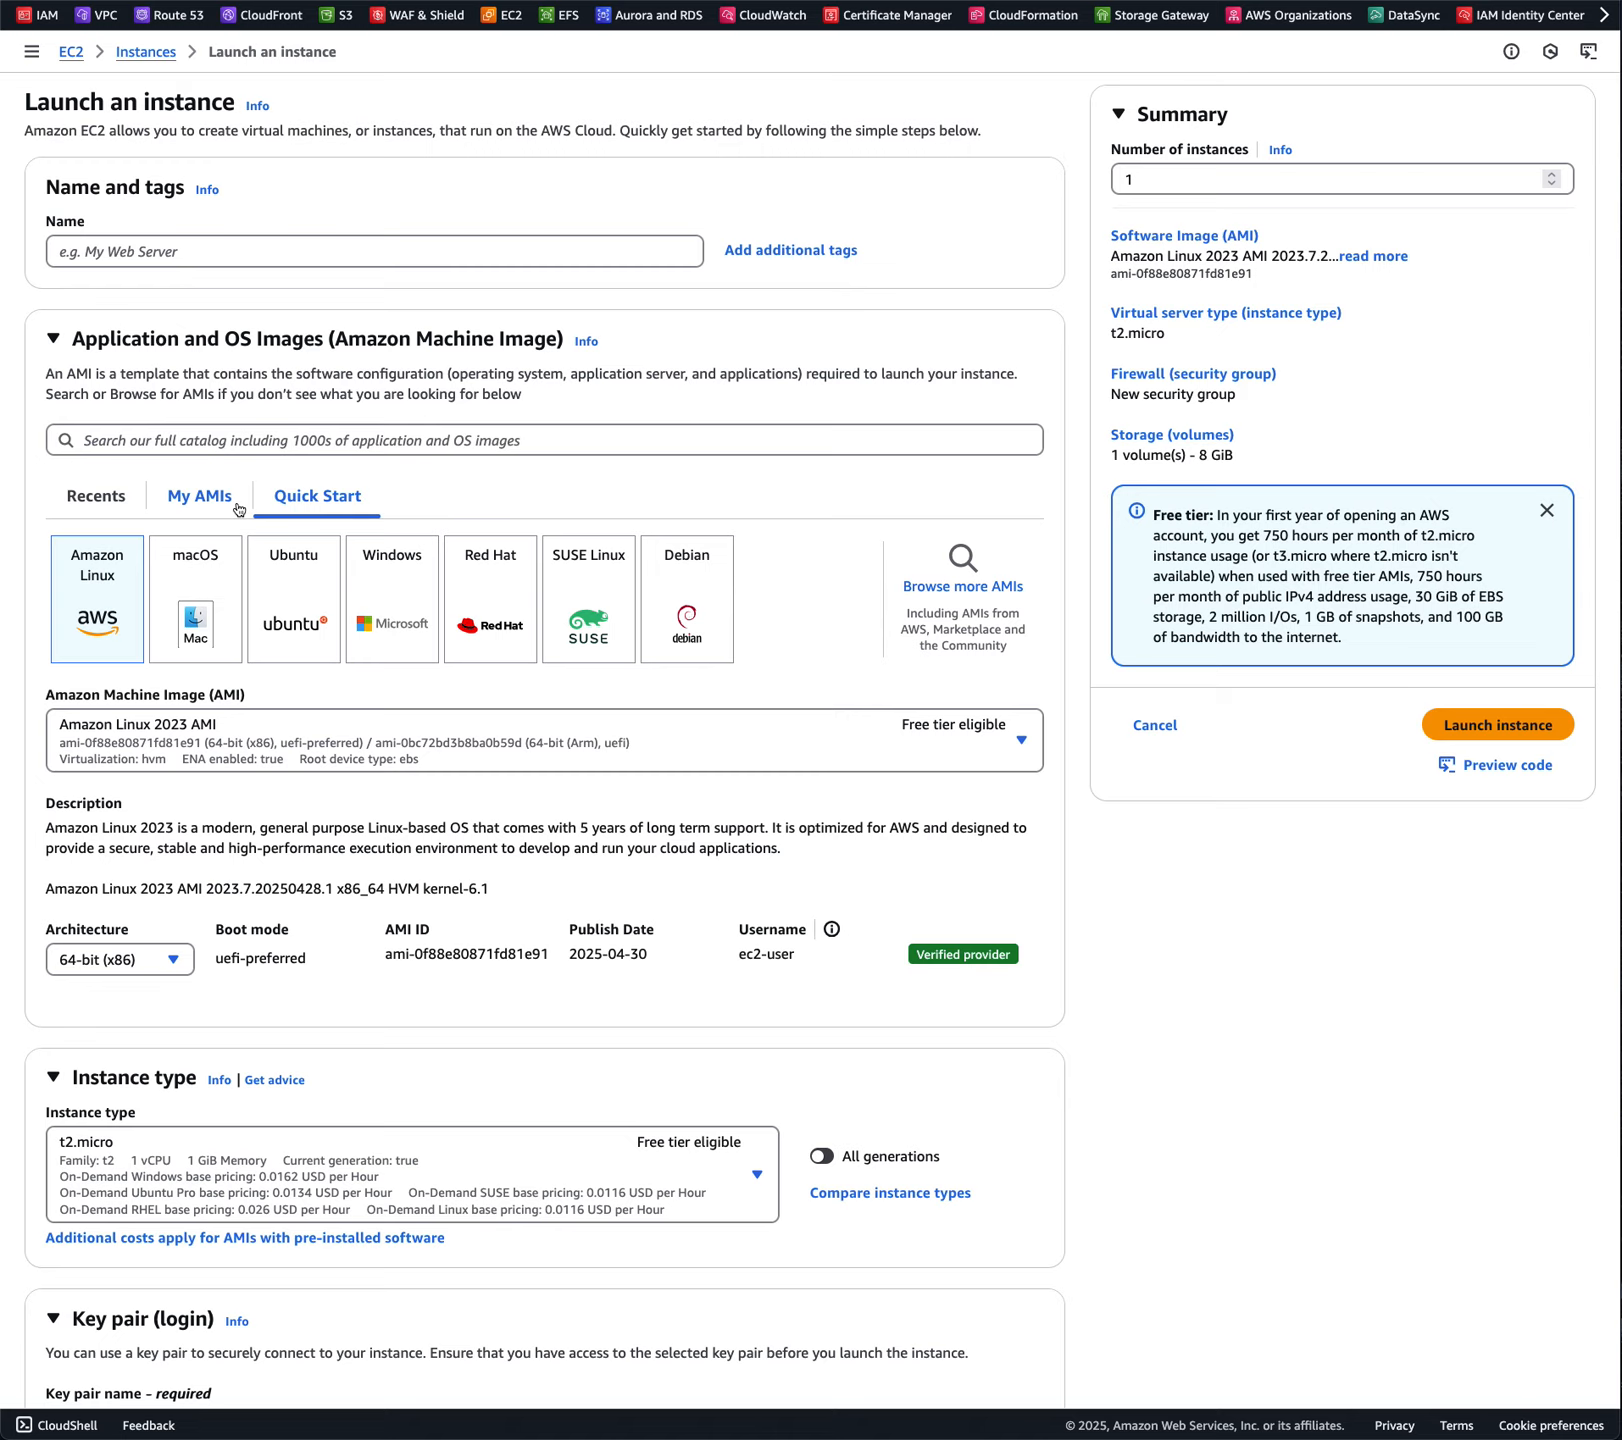
Name the new instance PublicInstanceA
left_click(177, 255)
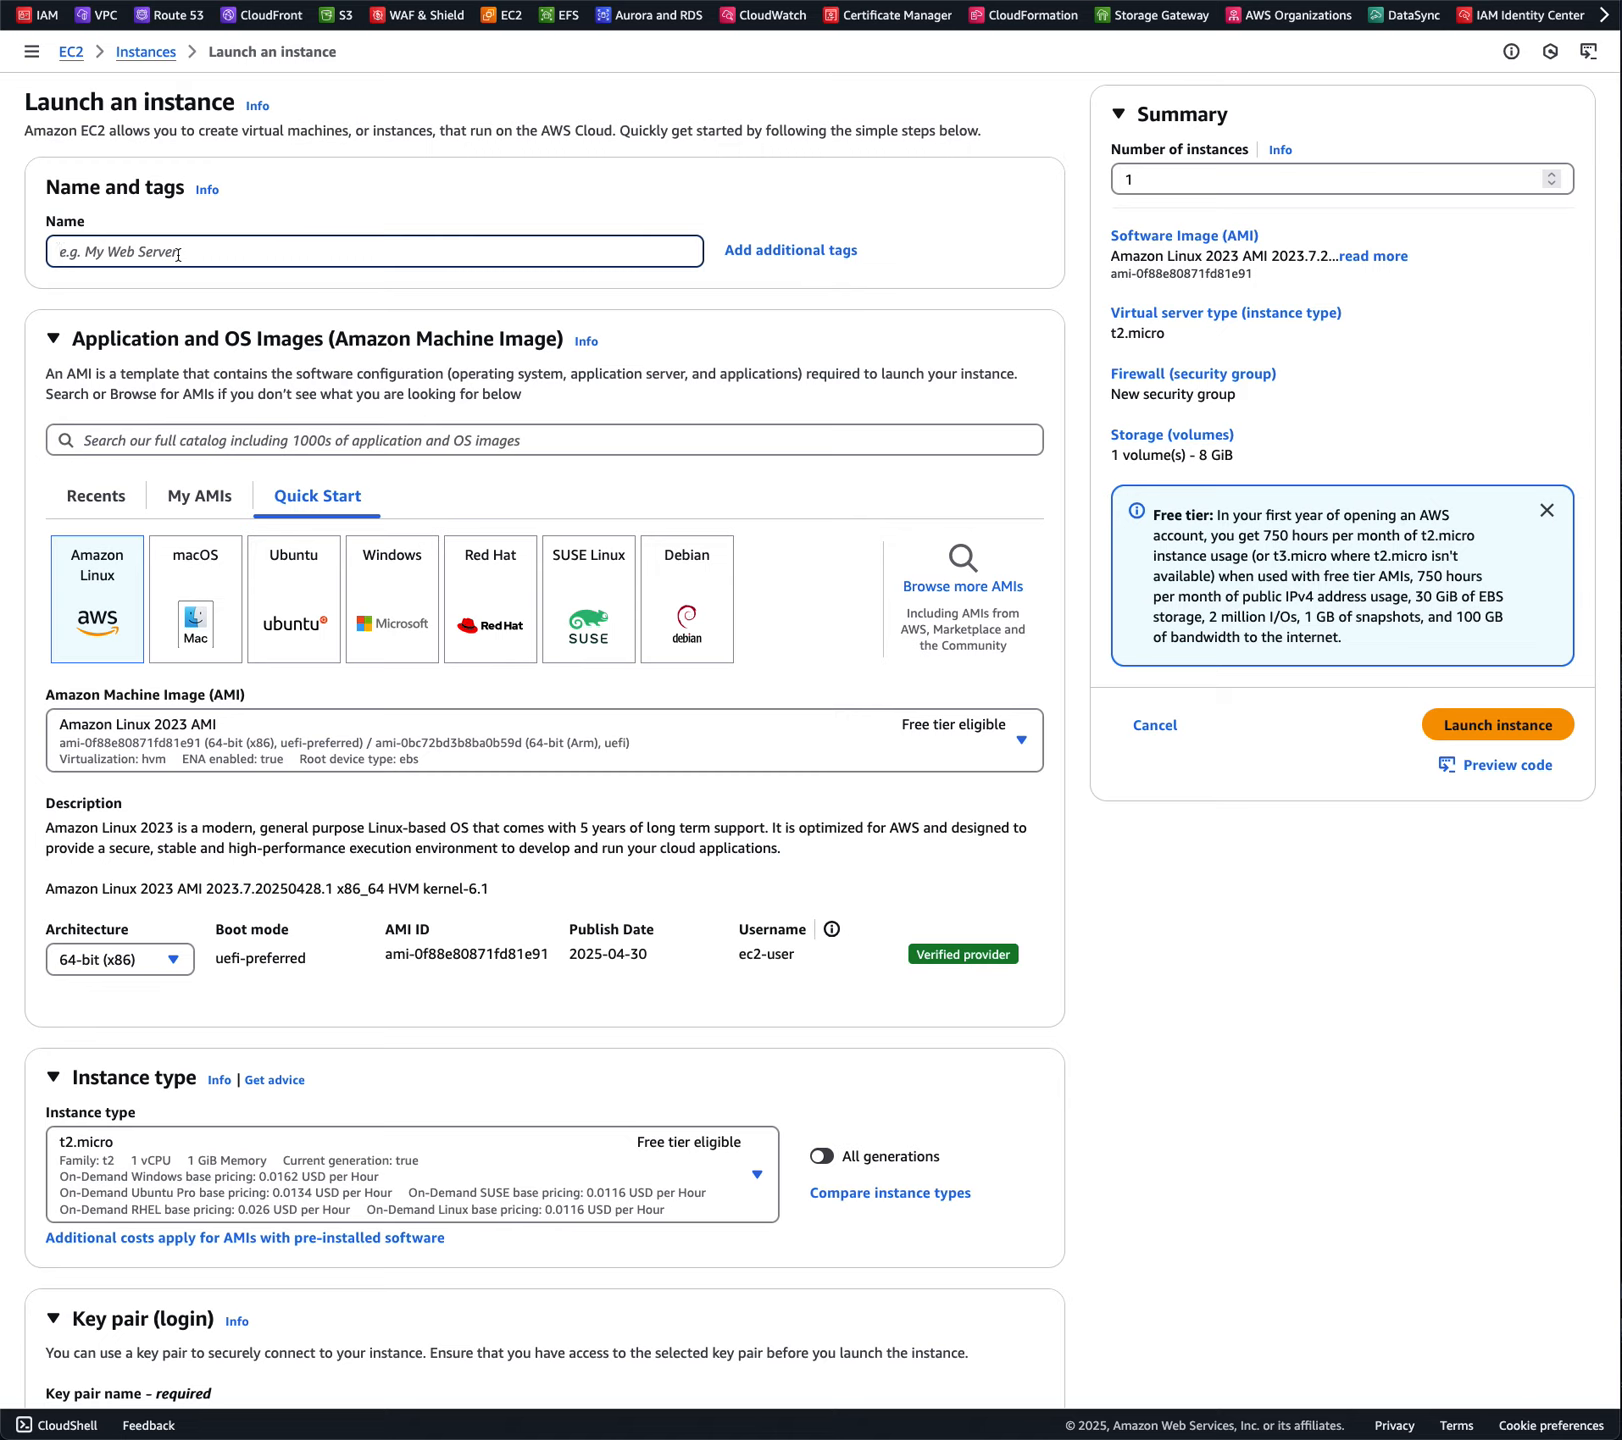
type("PublicInstanceA")
Examine the available Amazon Linux machine images and the architecture options for the new instance
scroll(302, 313, "down", 2)
scroll(302, 313, "down", 3)
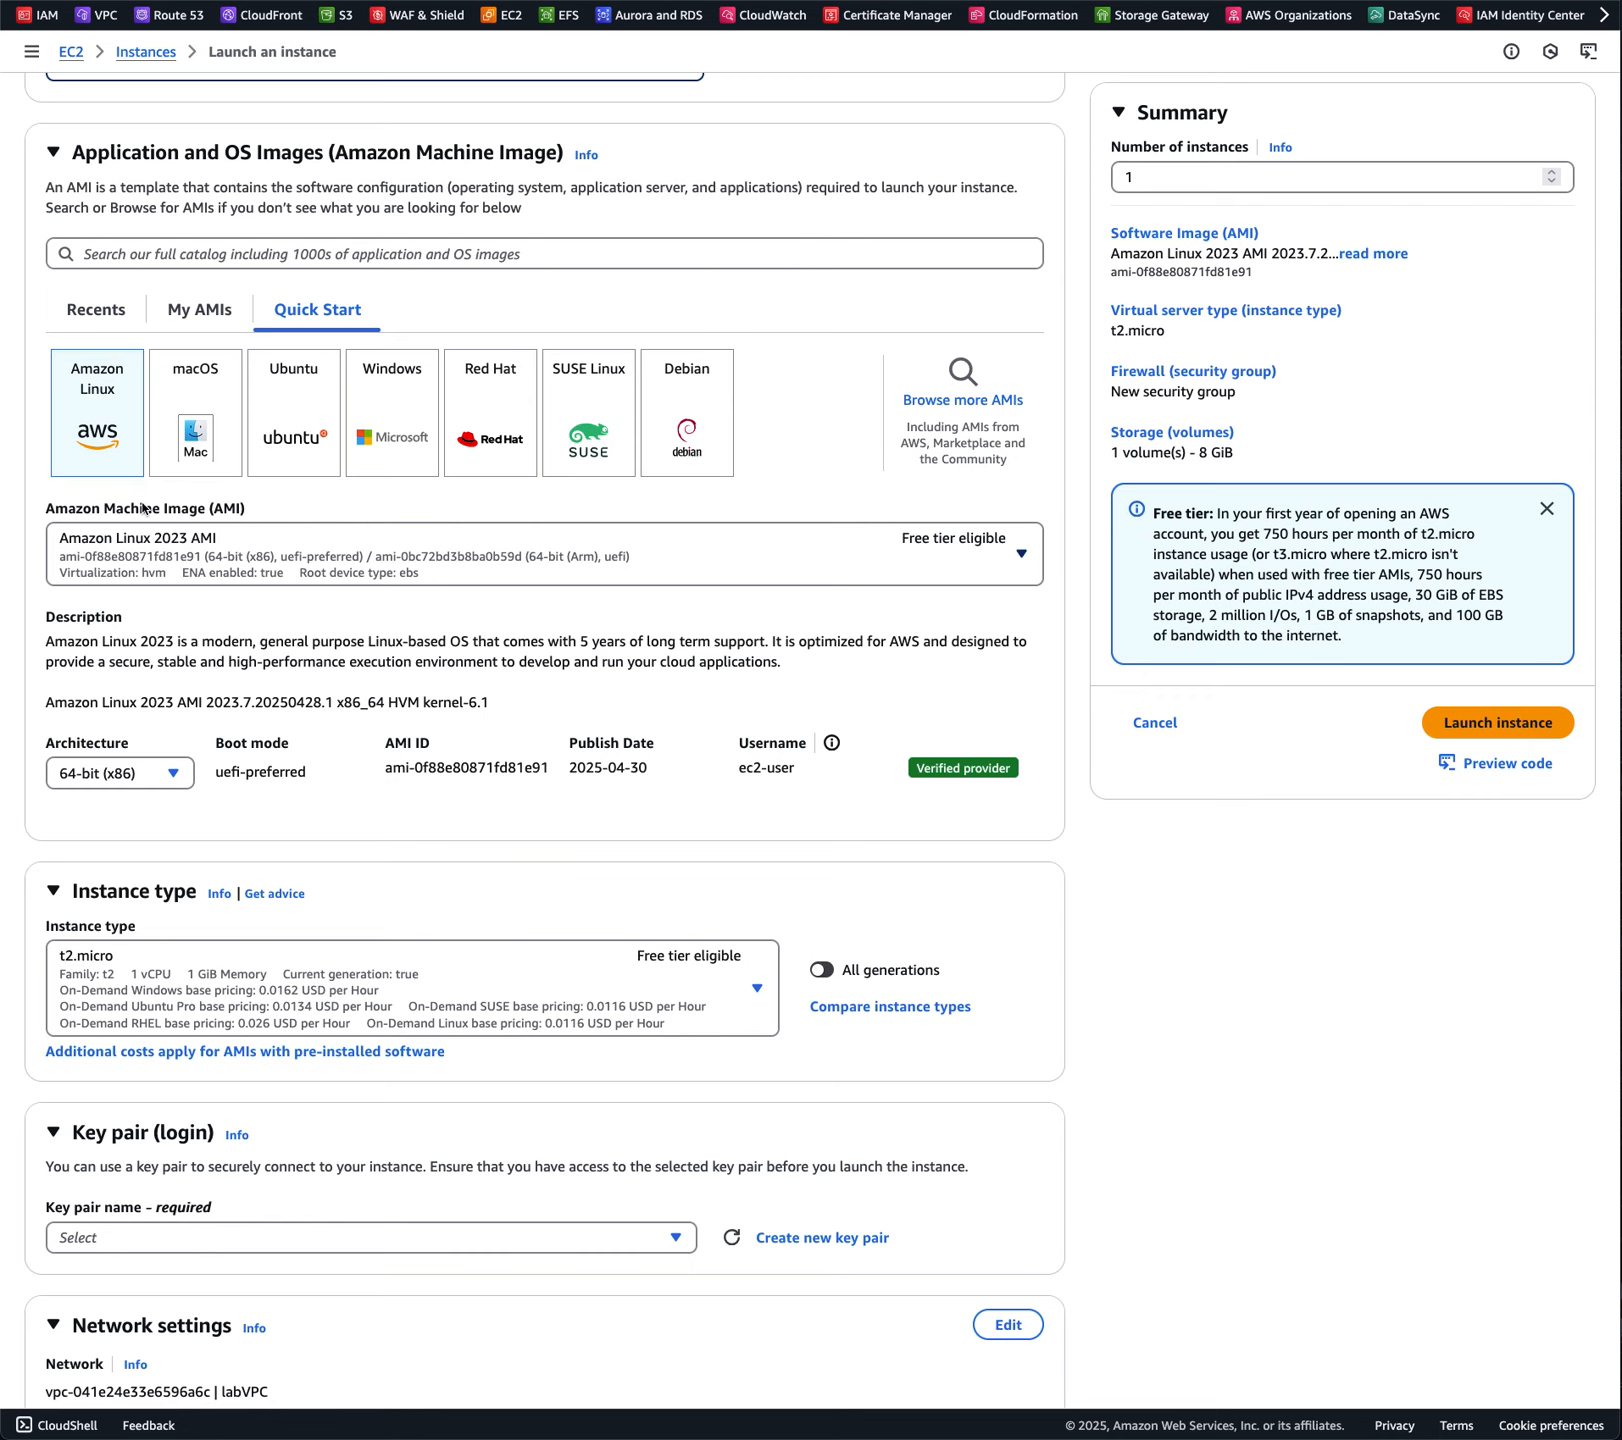
left_click(145, 547)
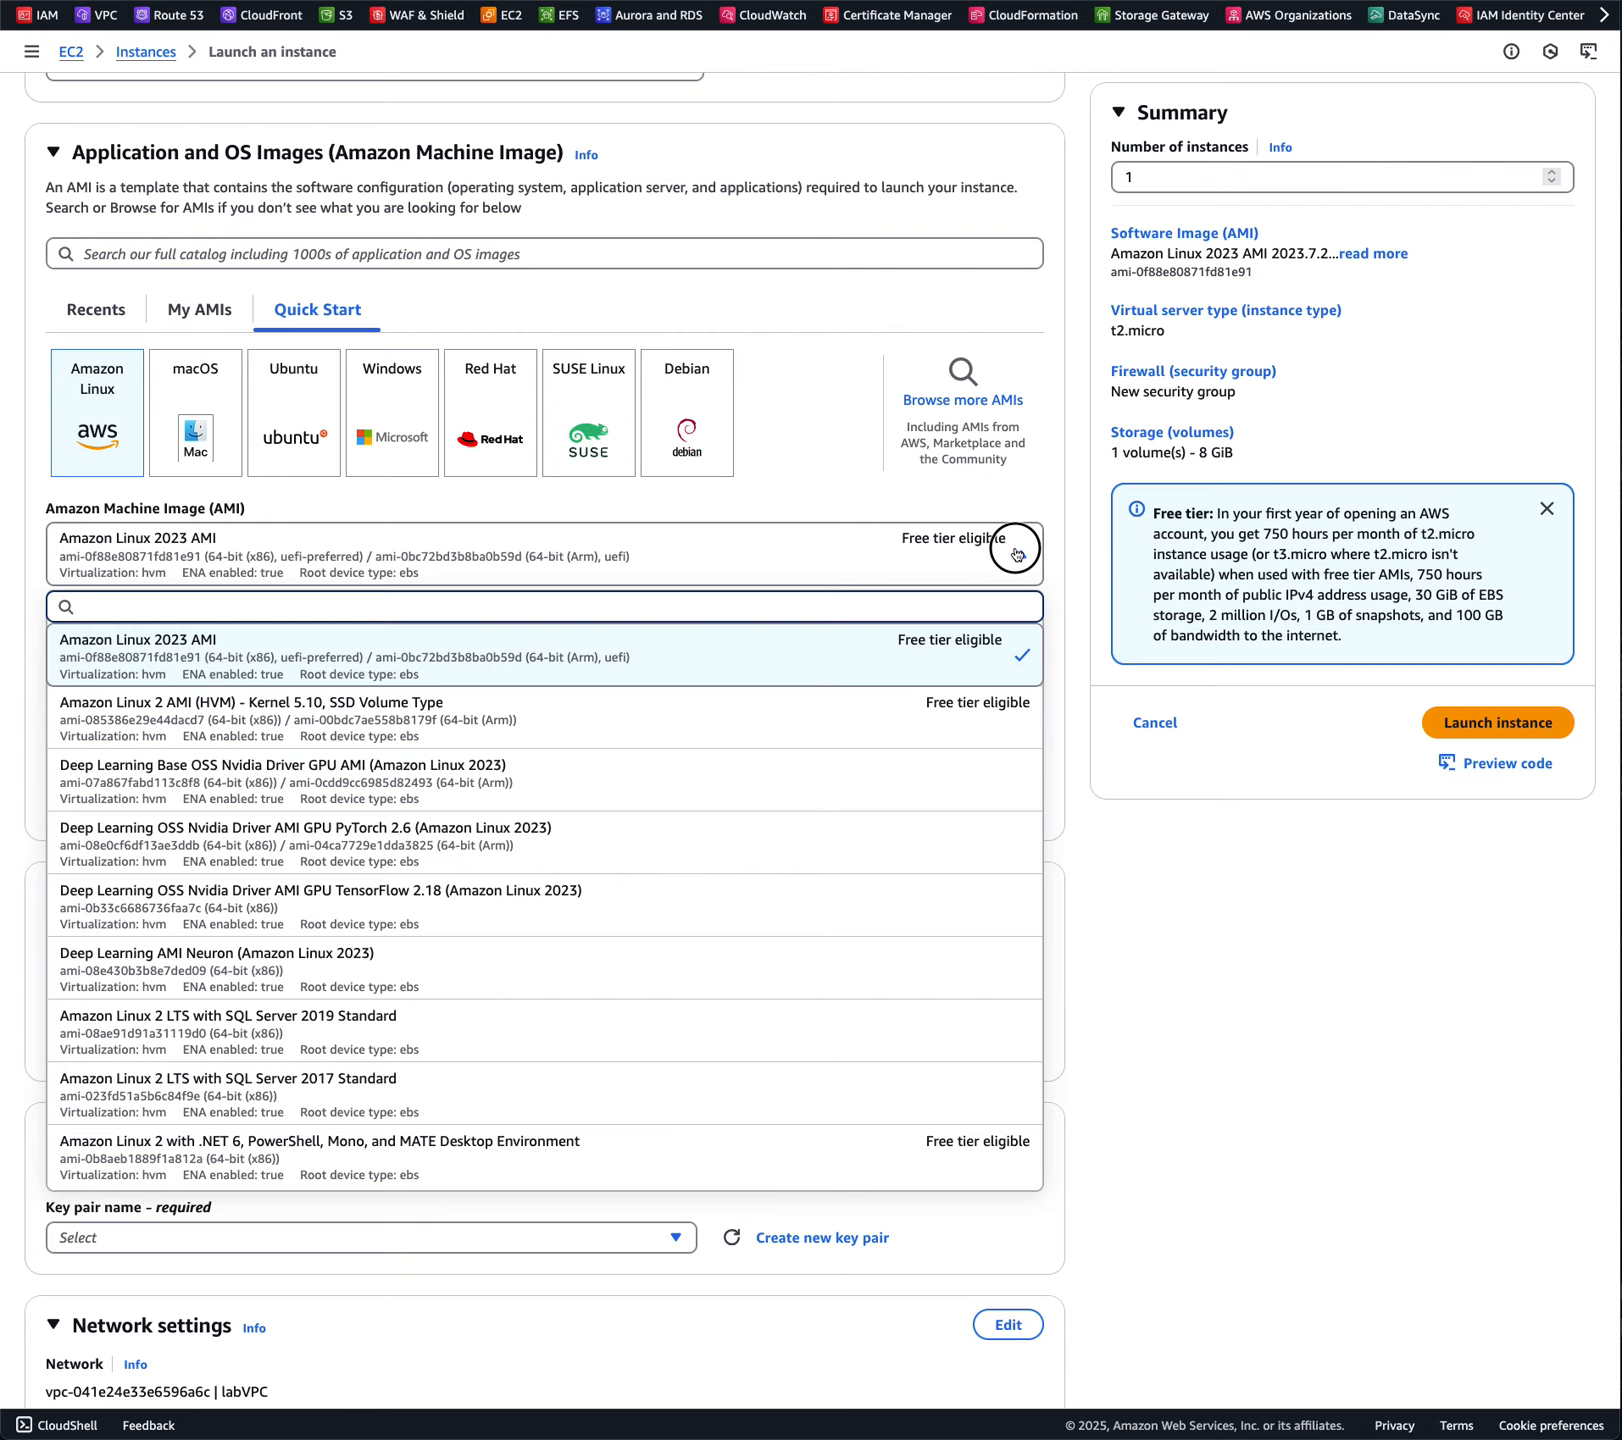
left_click(760, 508)
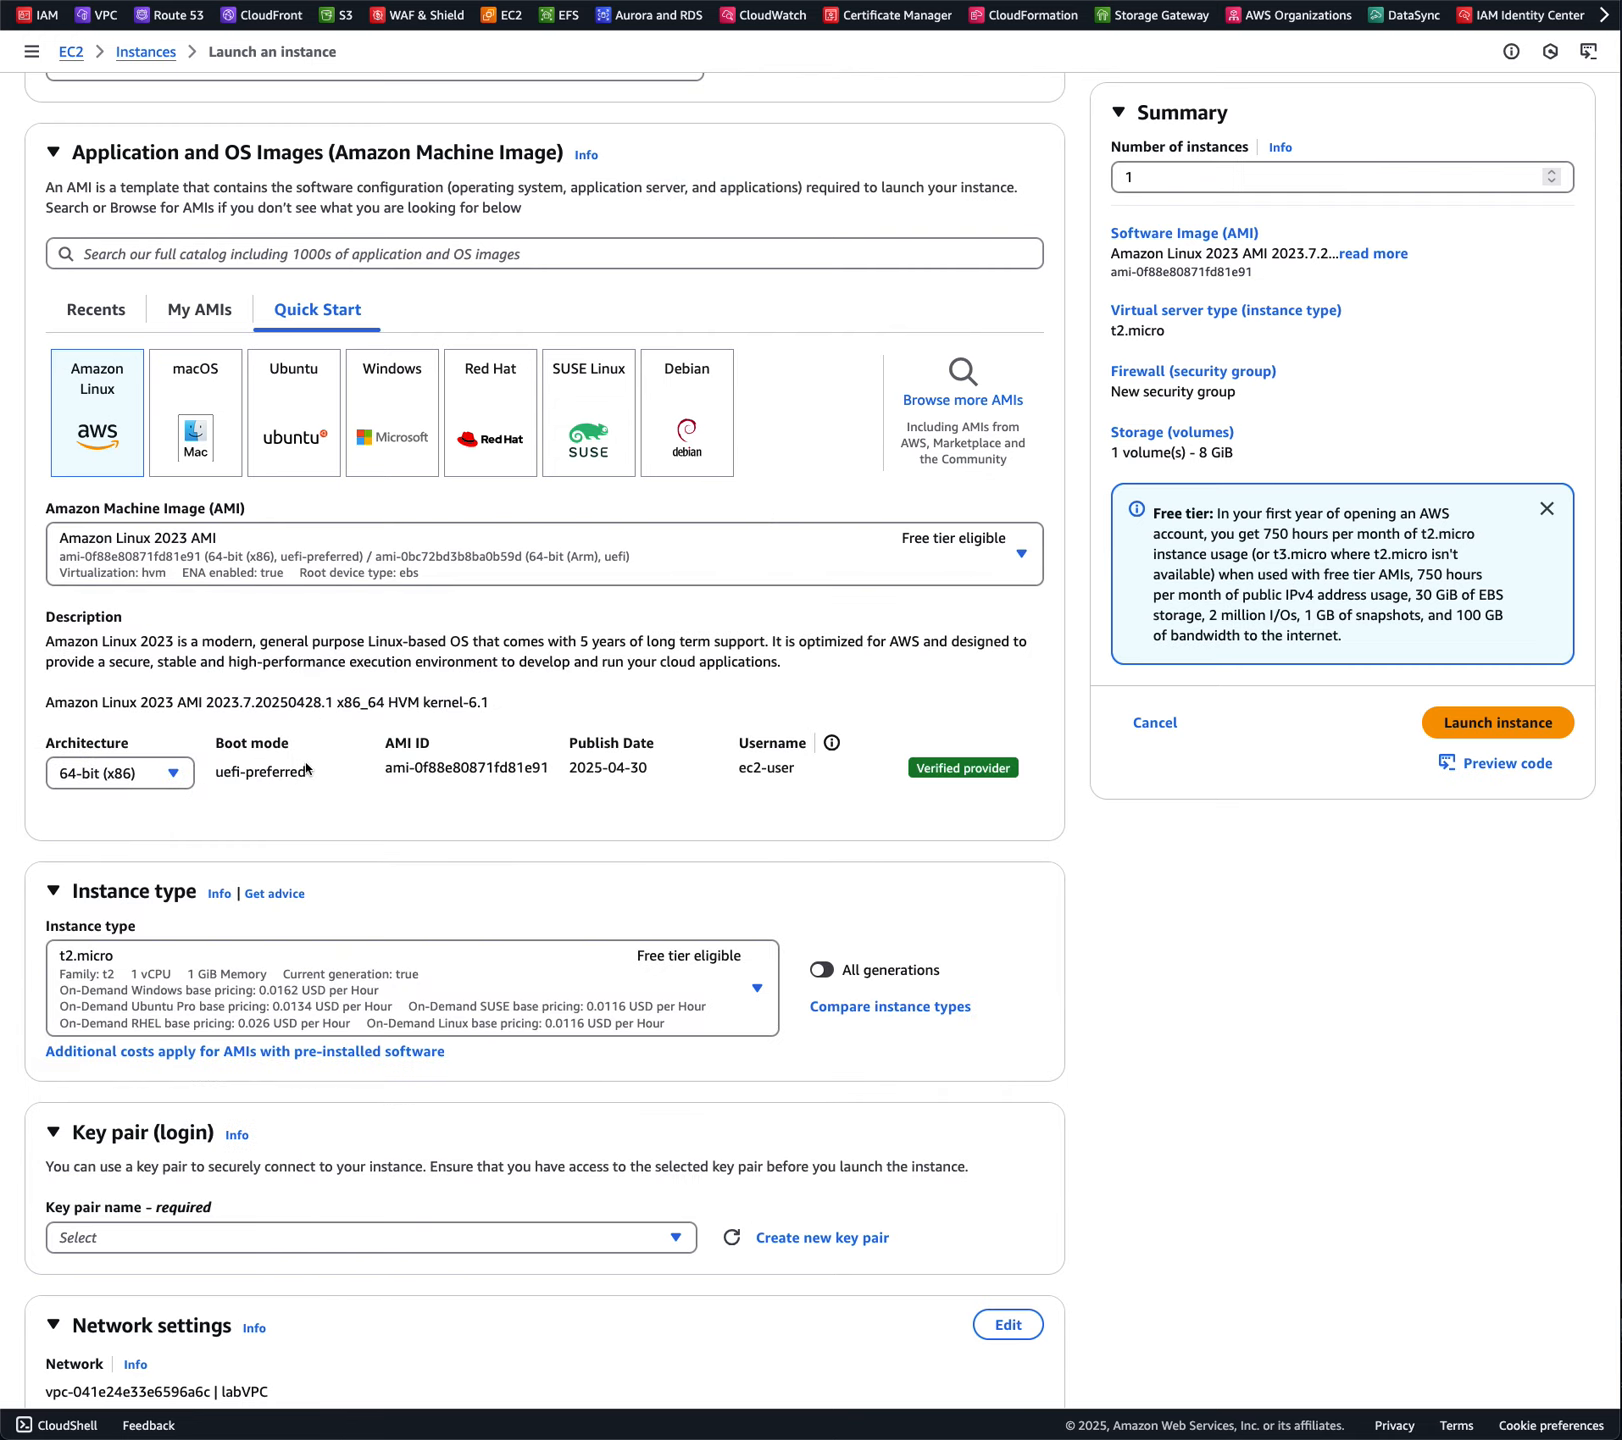
left_click(133, 773)
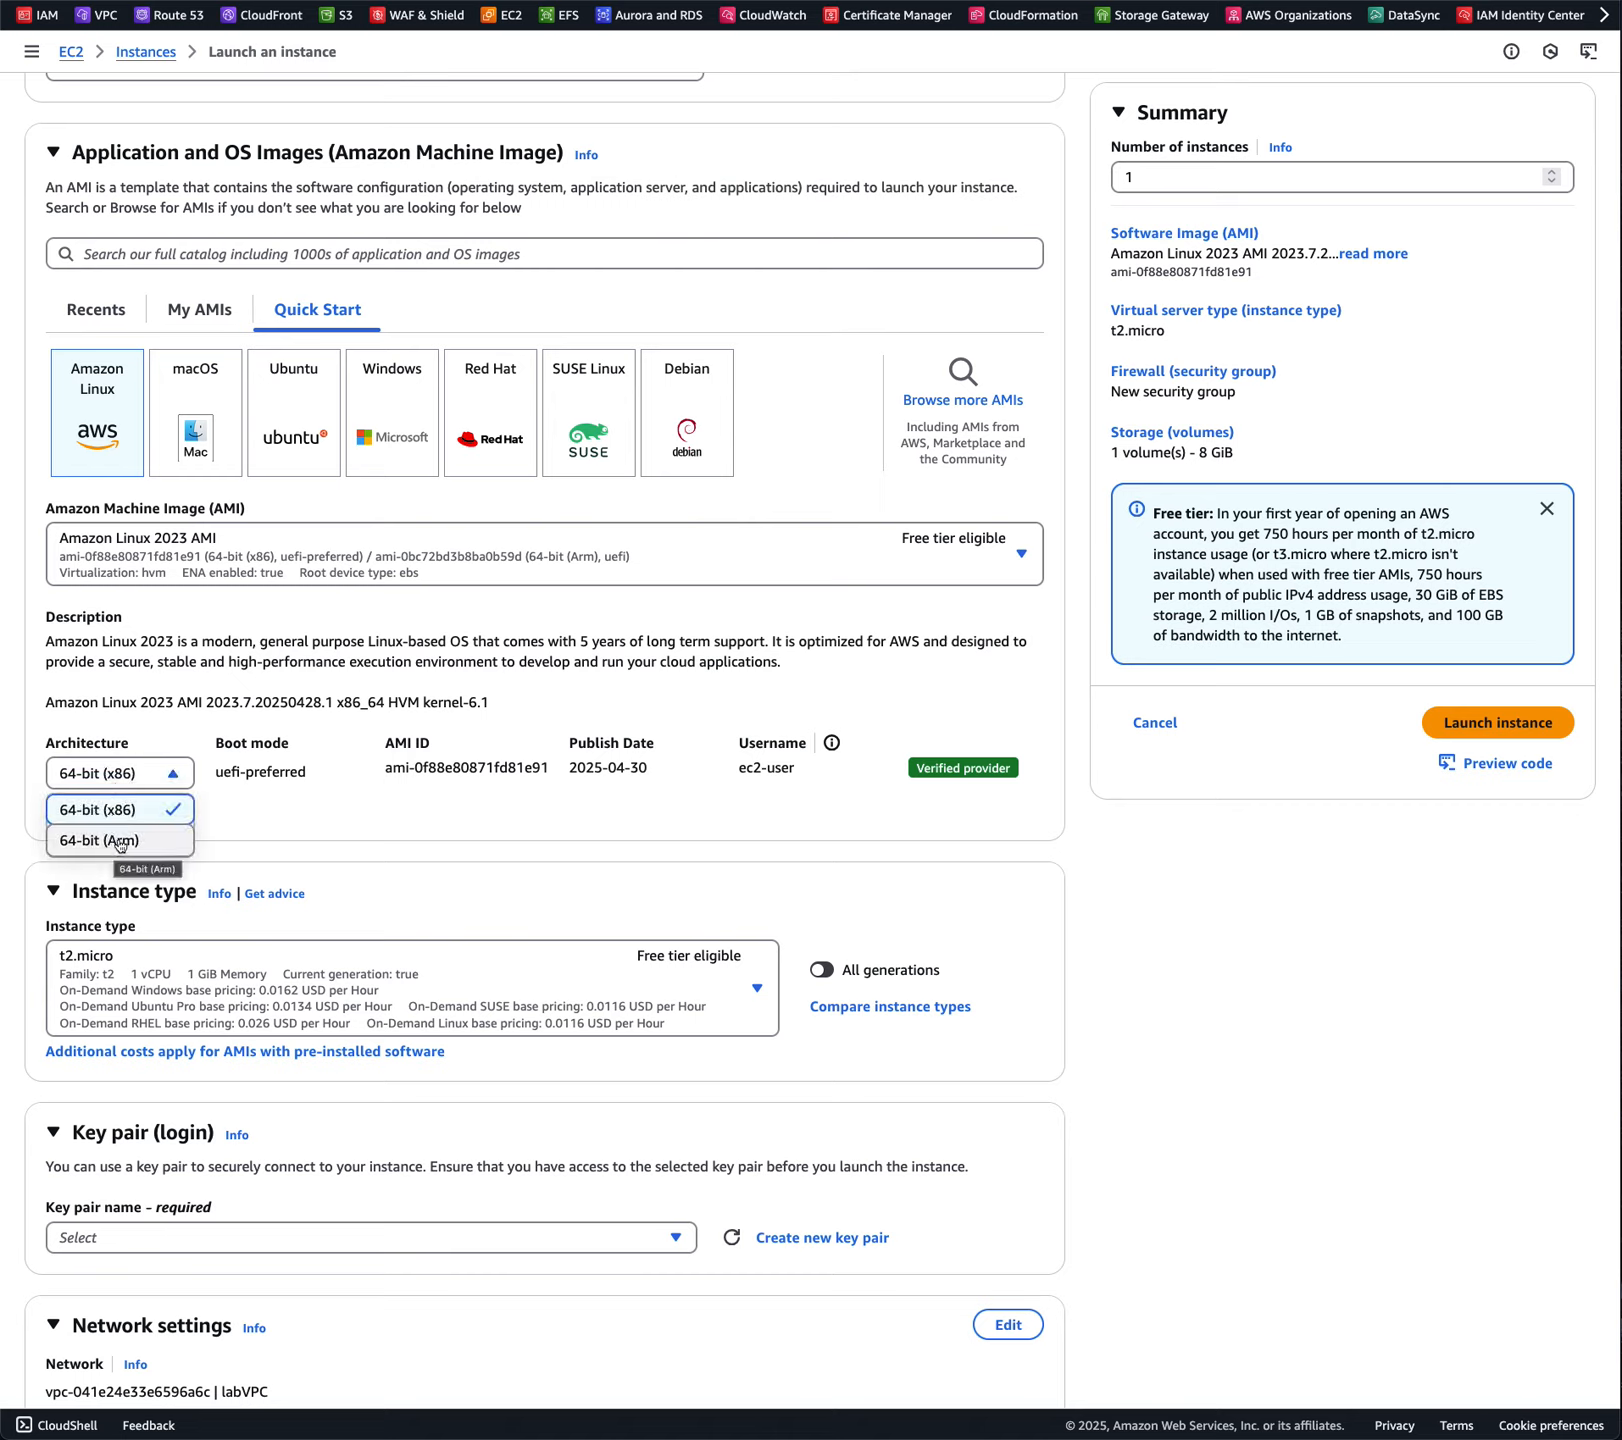
left_click(353, 838)
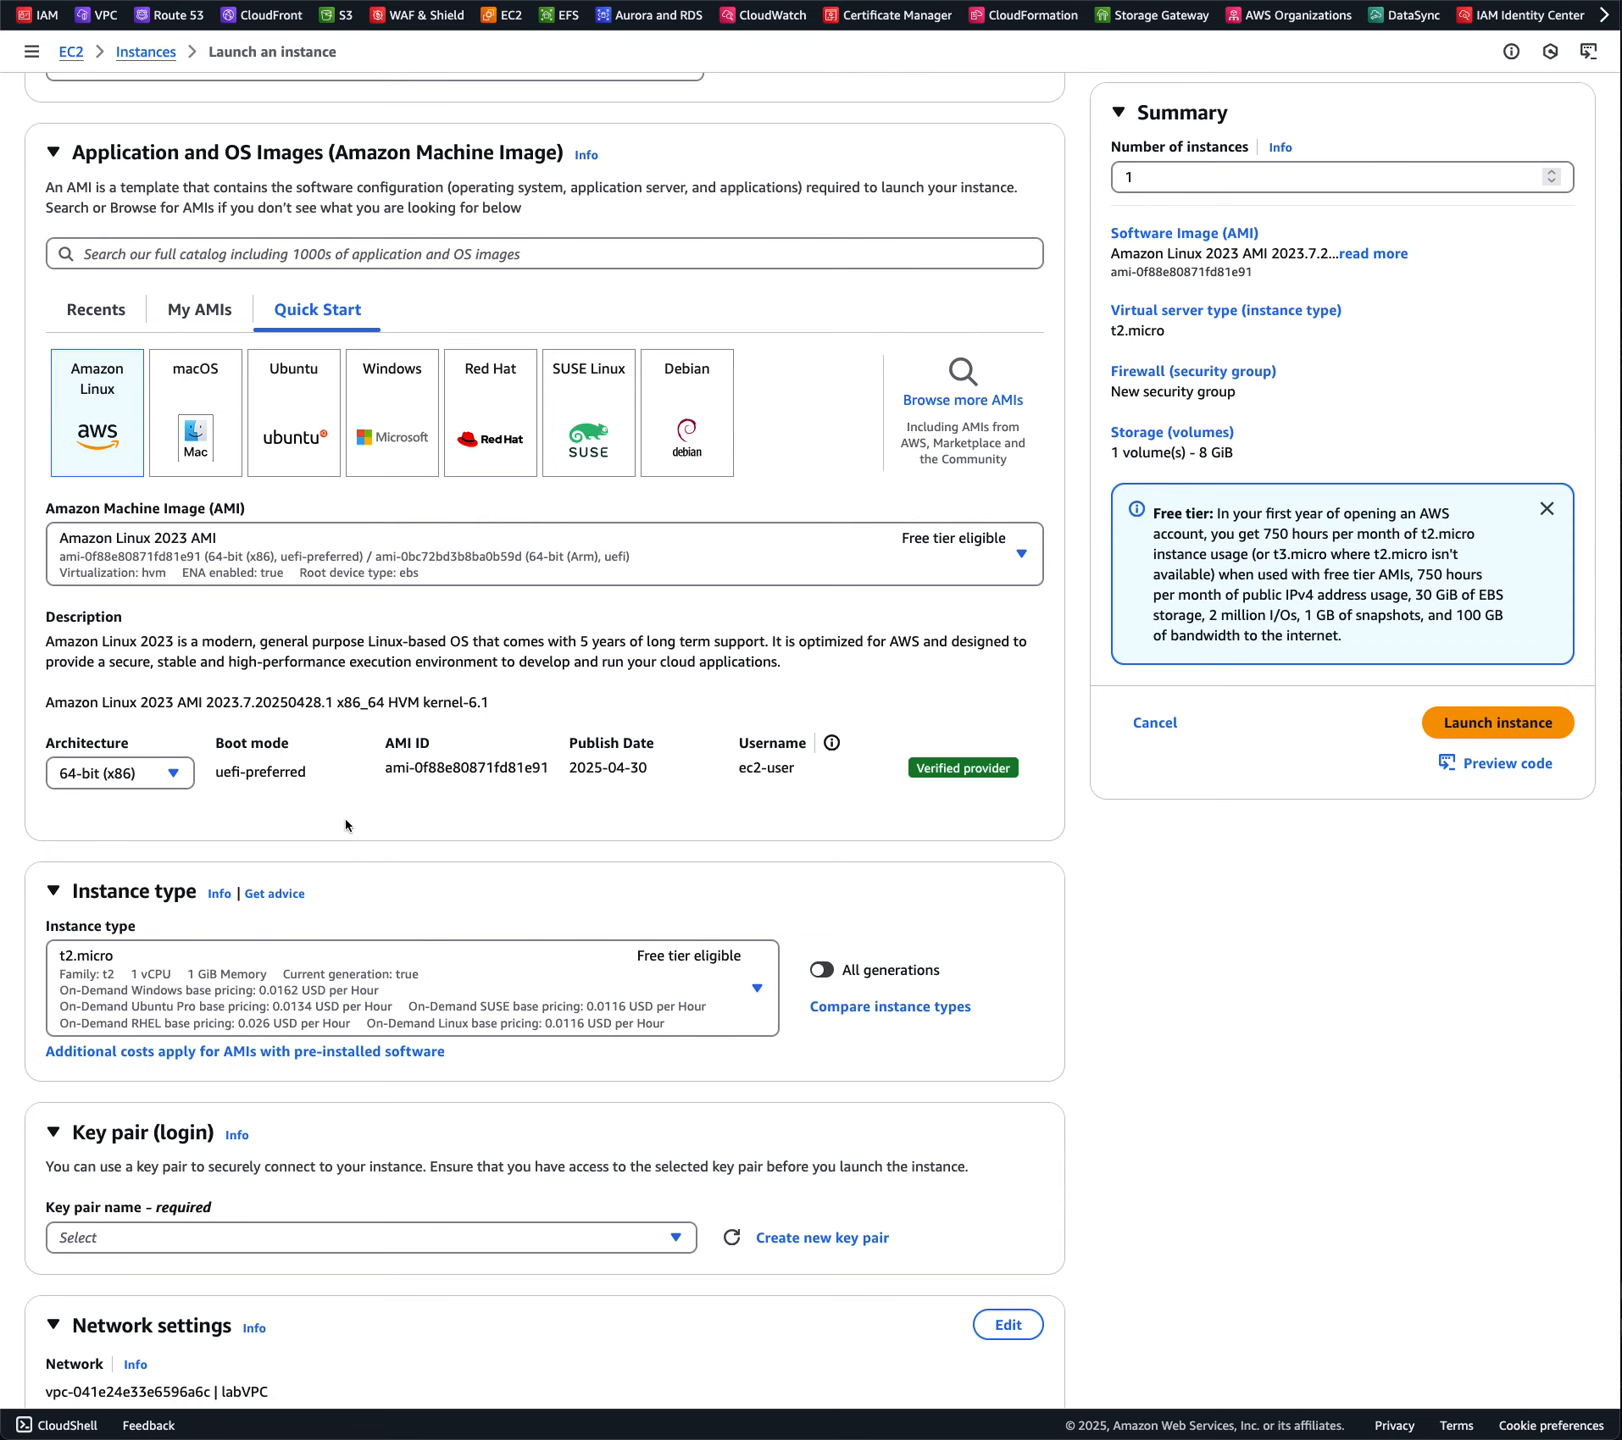
Examine the full range of available instance types with their vCPU, memory and hourly pricing
scroll(345, 826, "down", 1)
scroll(345, 826, "down", 5)
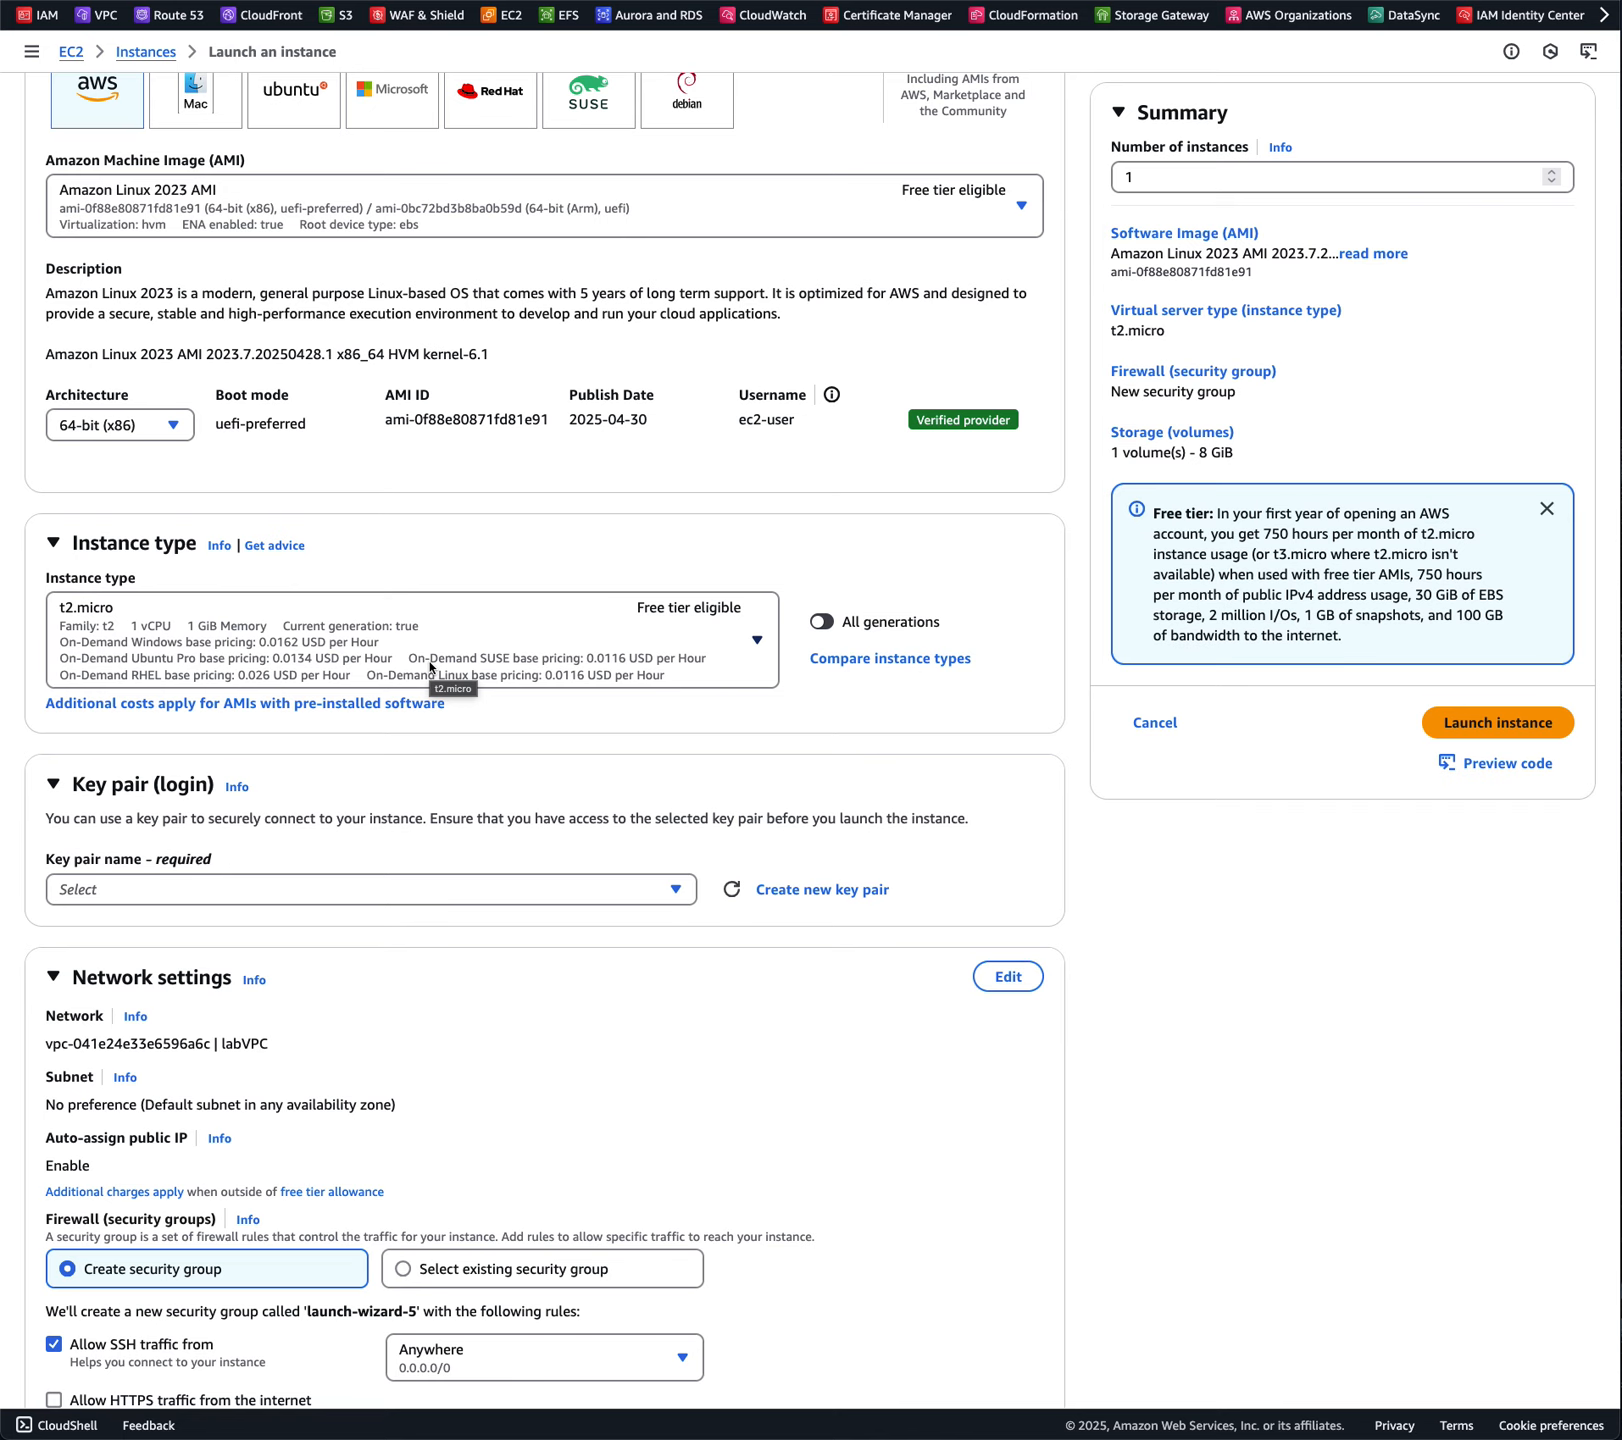
left_click(604, 645)
scroll(615, 670, "down", 2)
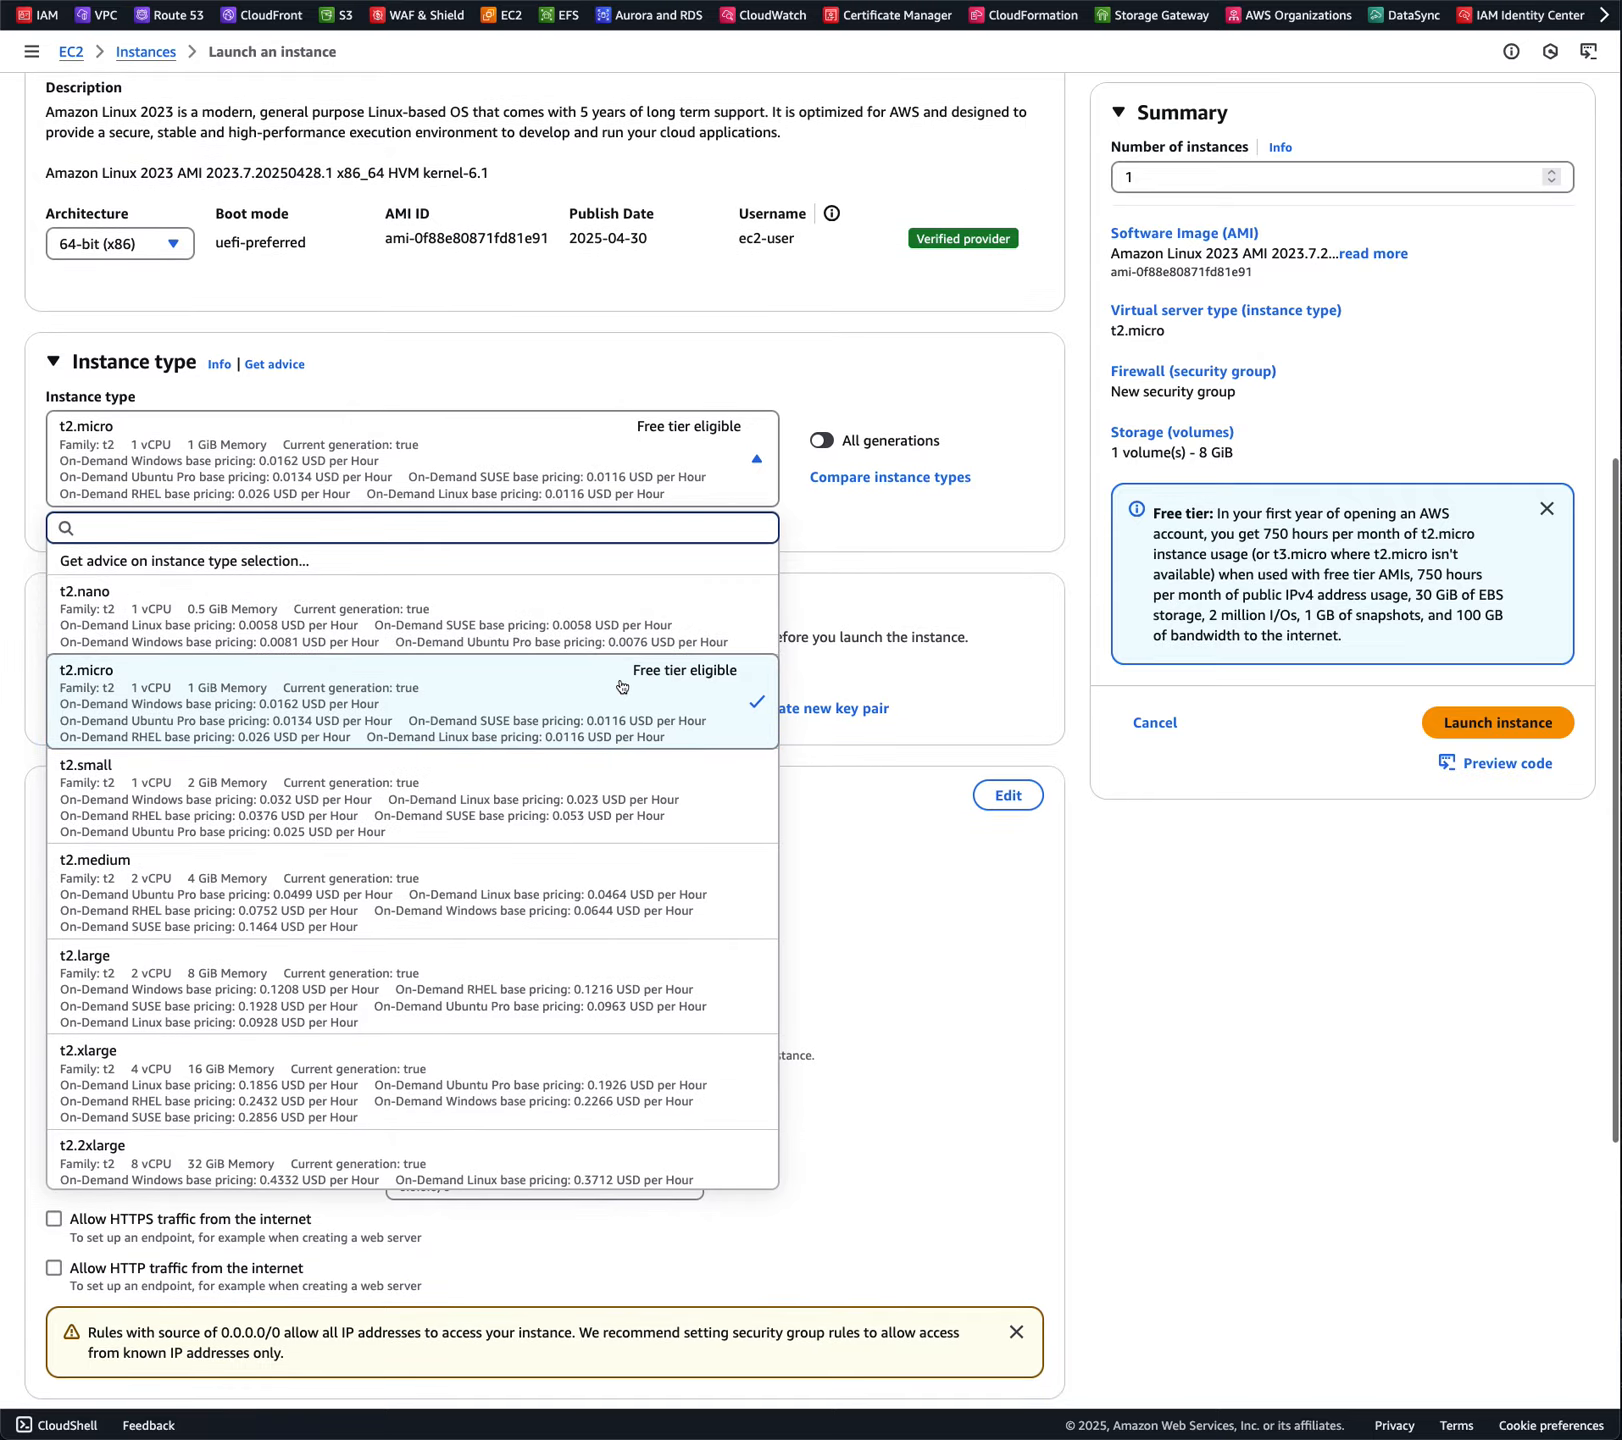
scroll(622, 687, "down", 20)
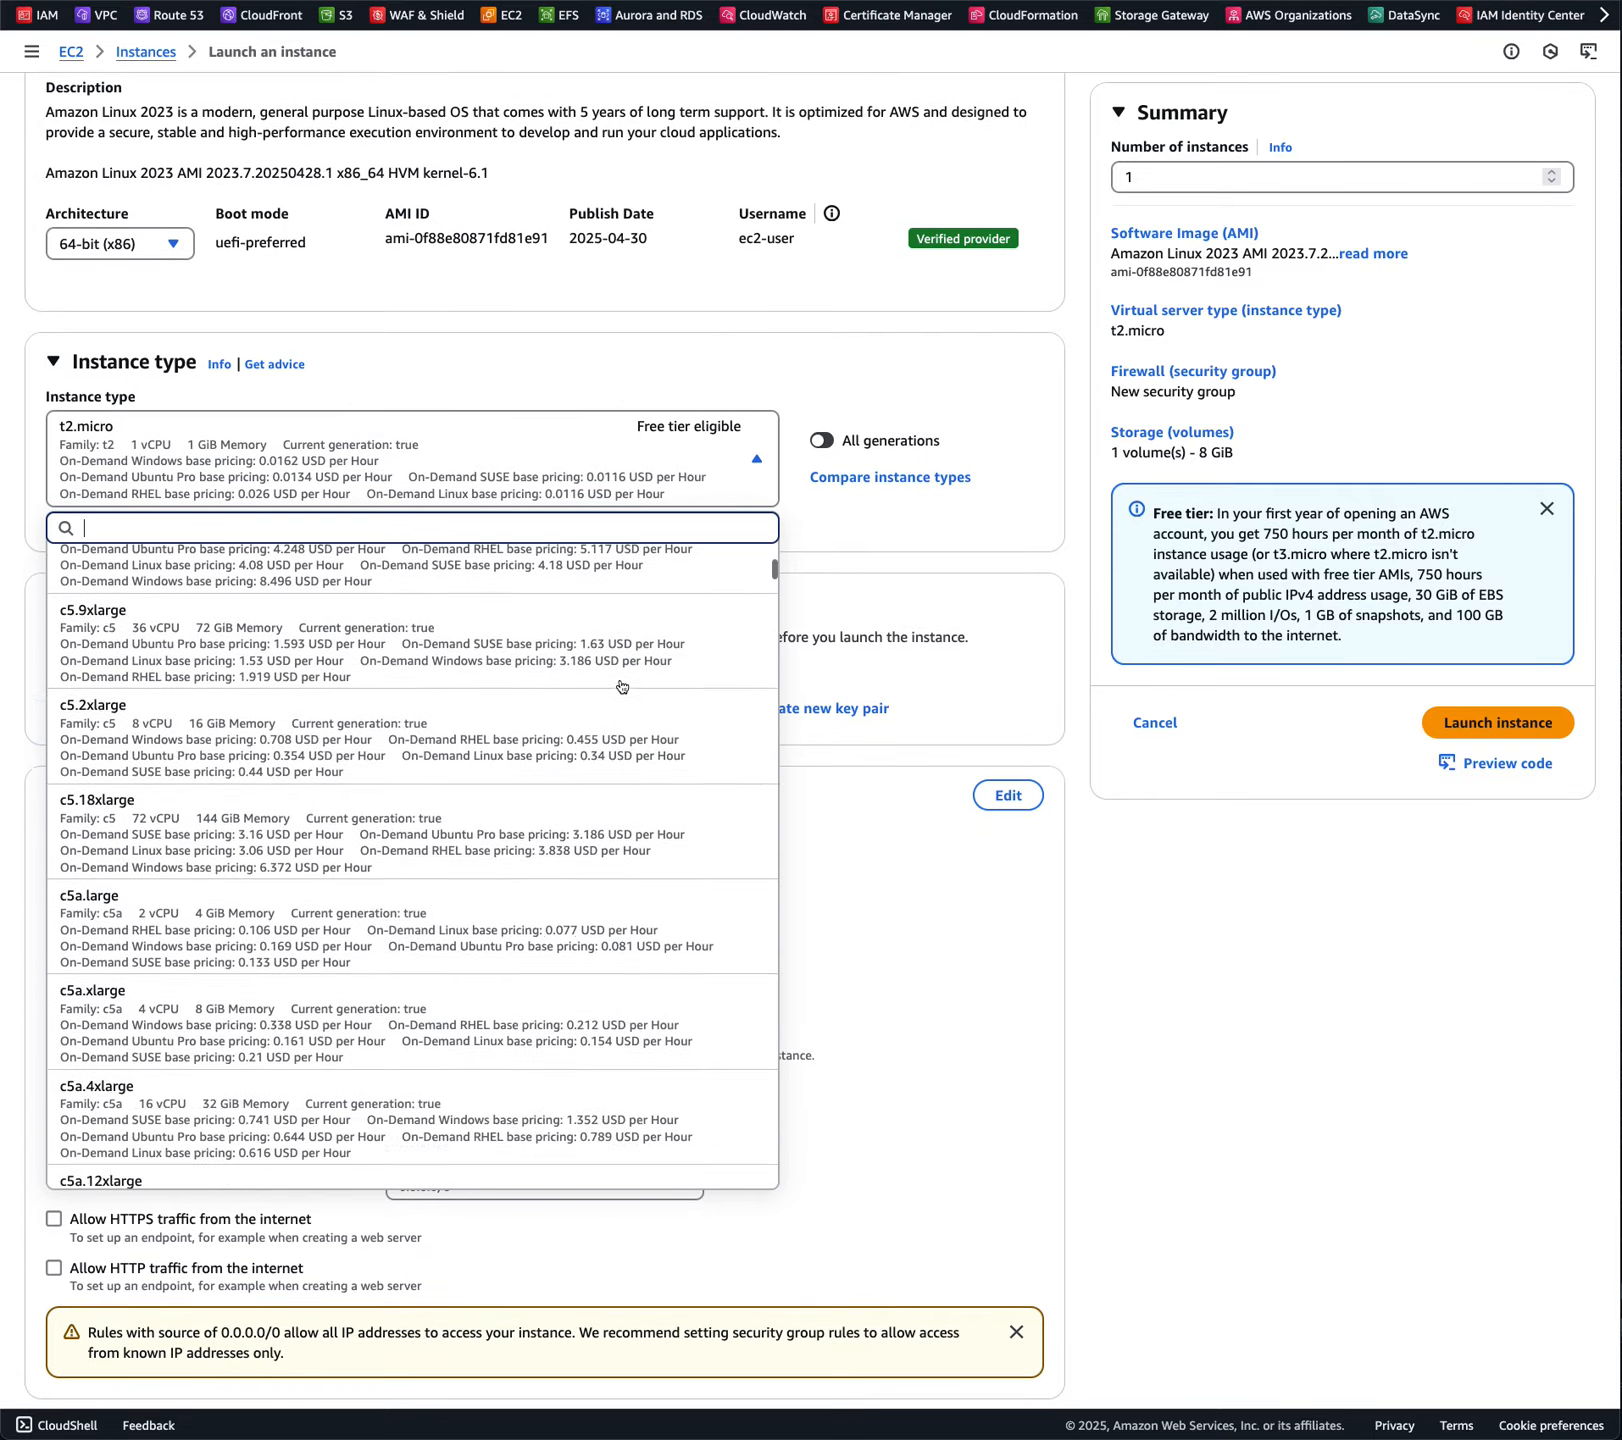
scroll(622, 687, "down", 20)
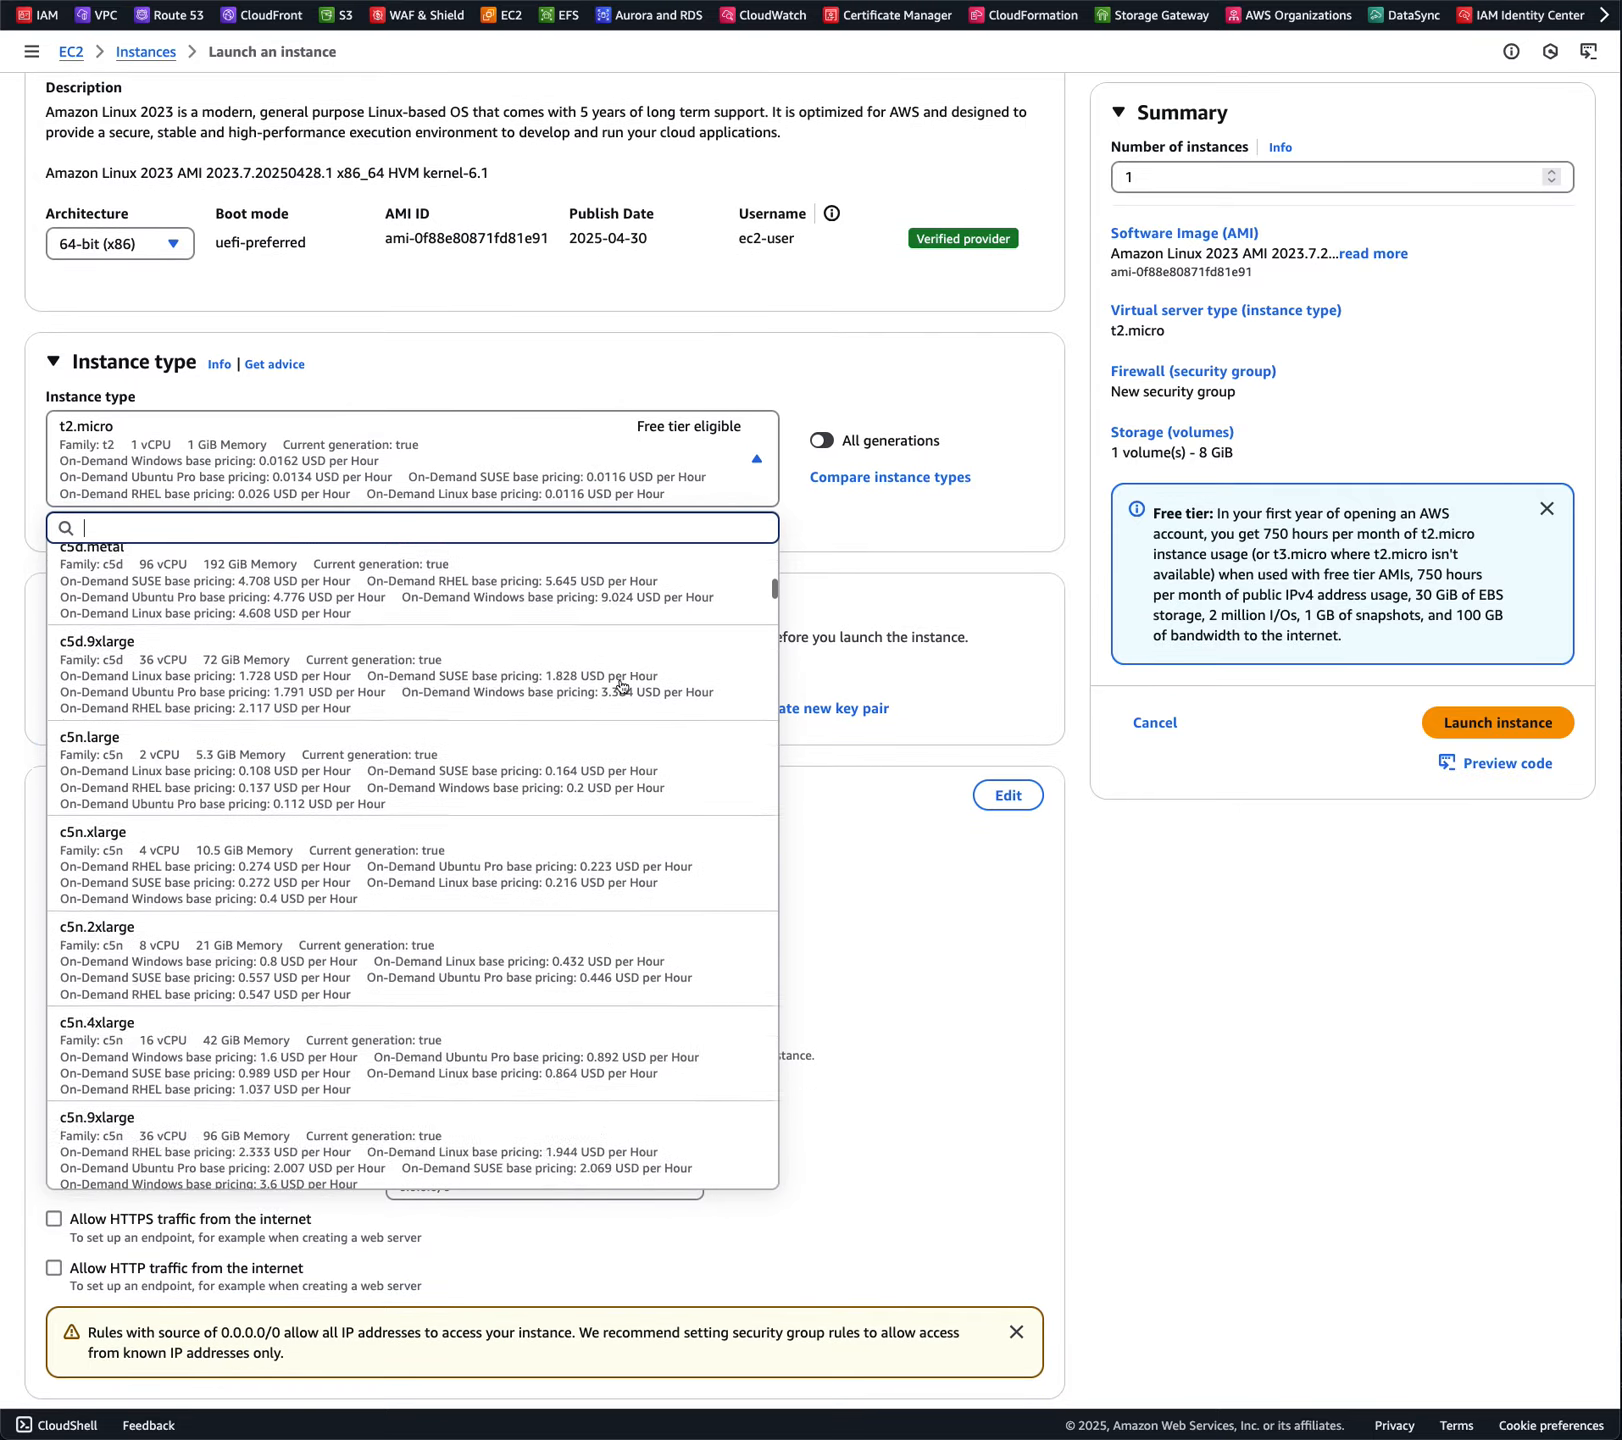
scroll(622, 687, "down", 20)
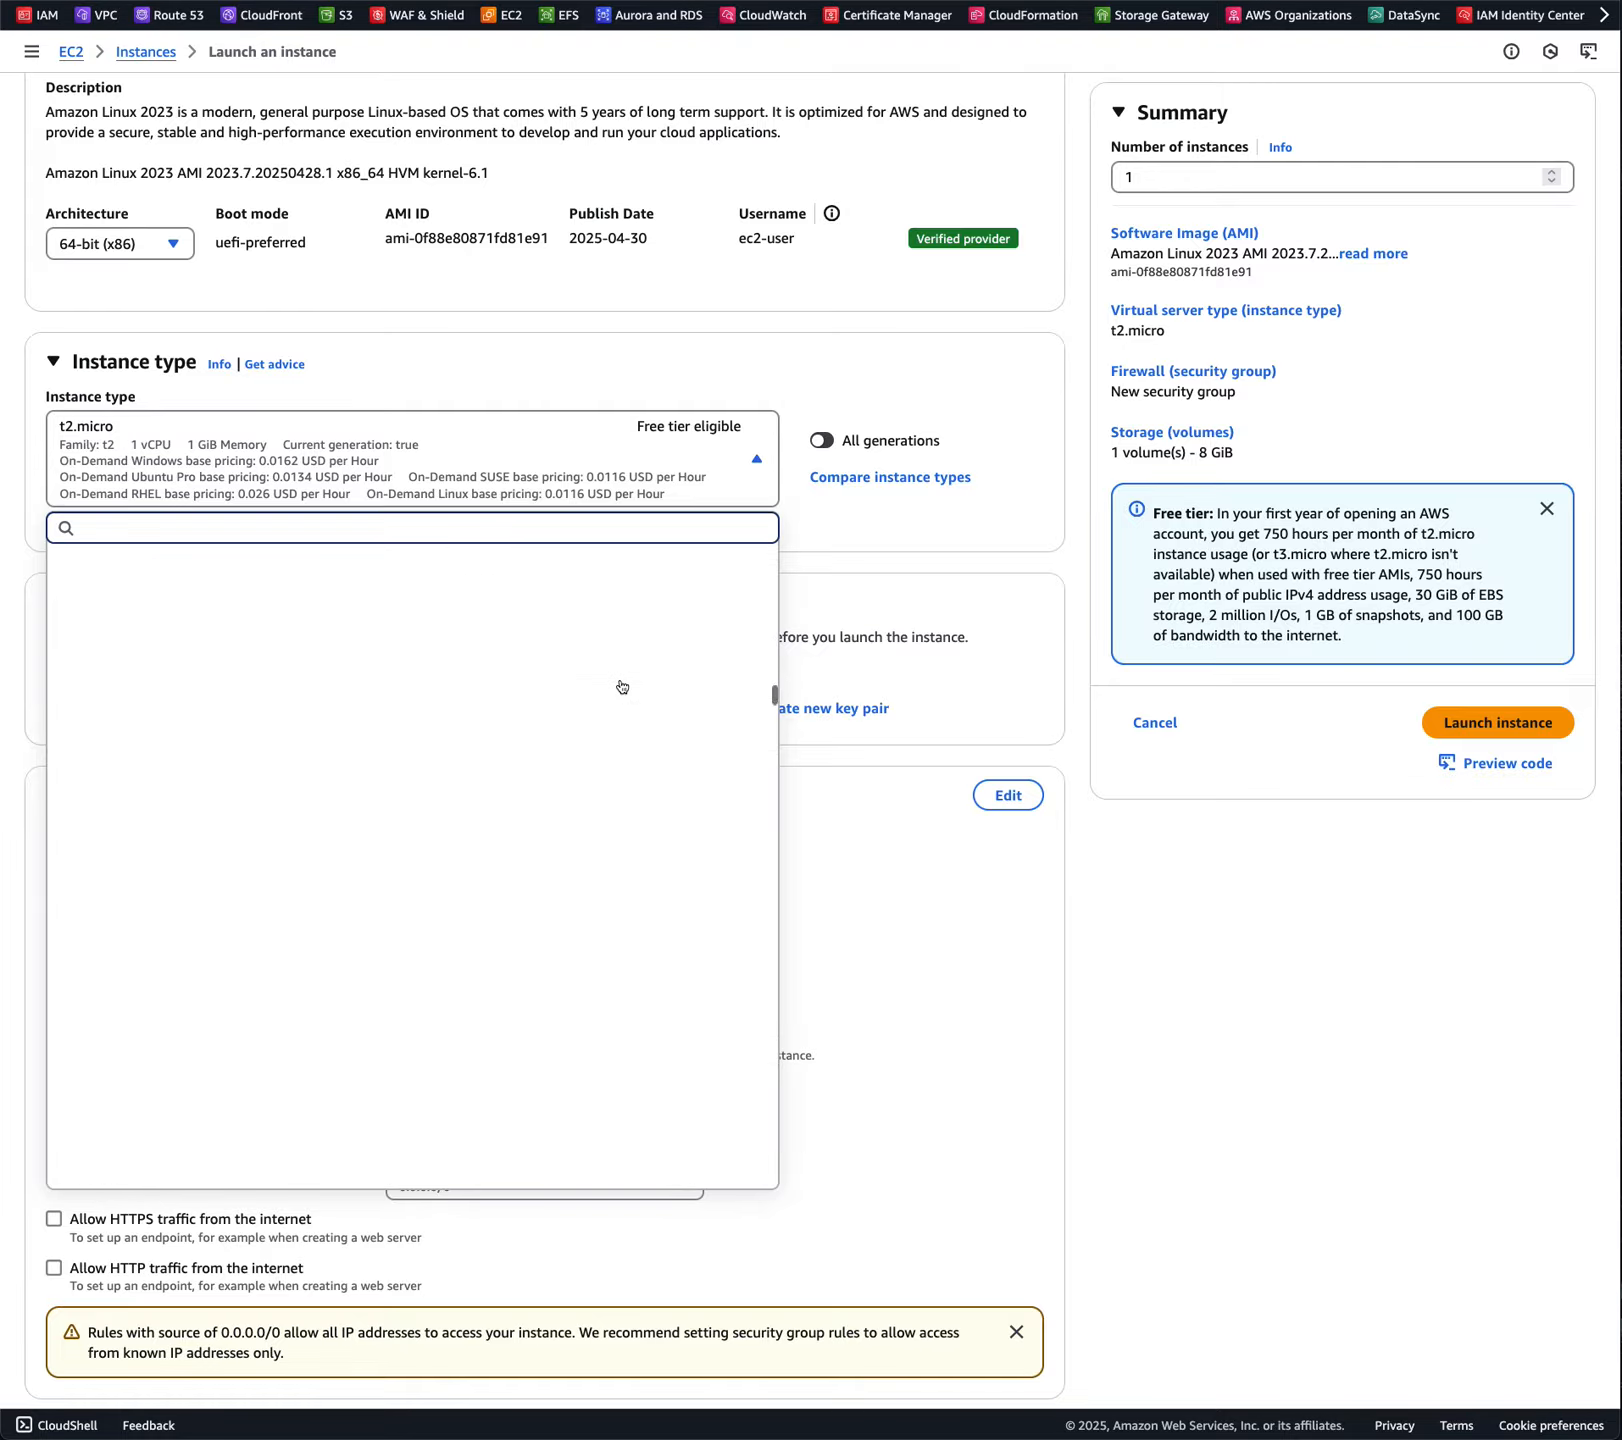
scroll(622, 687, "down", 20)
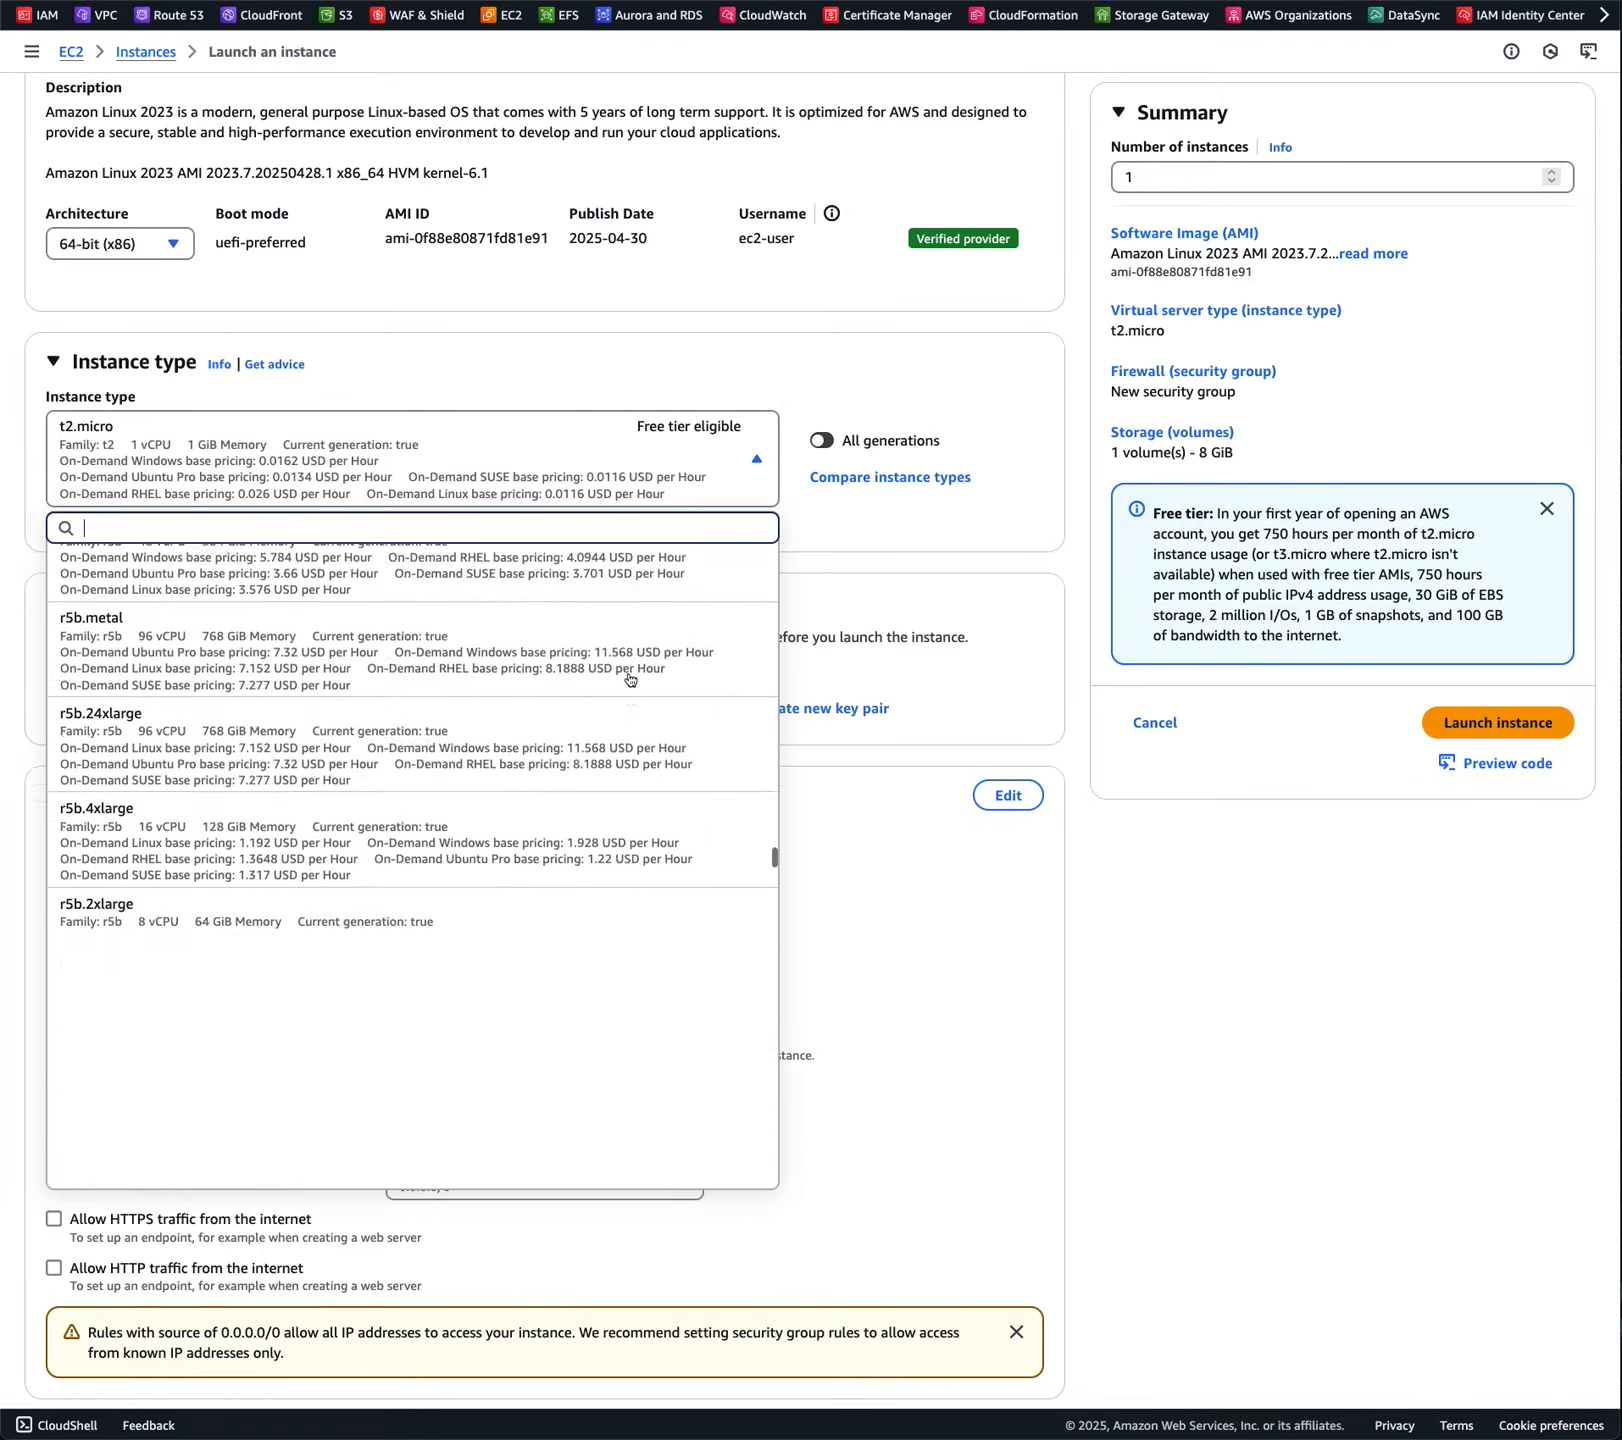
scroll(629, 679, "down", 20)
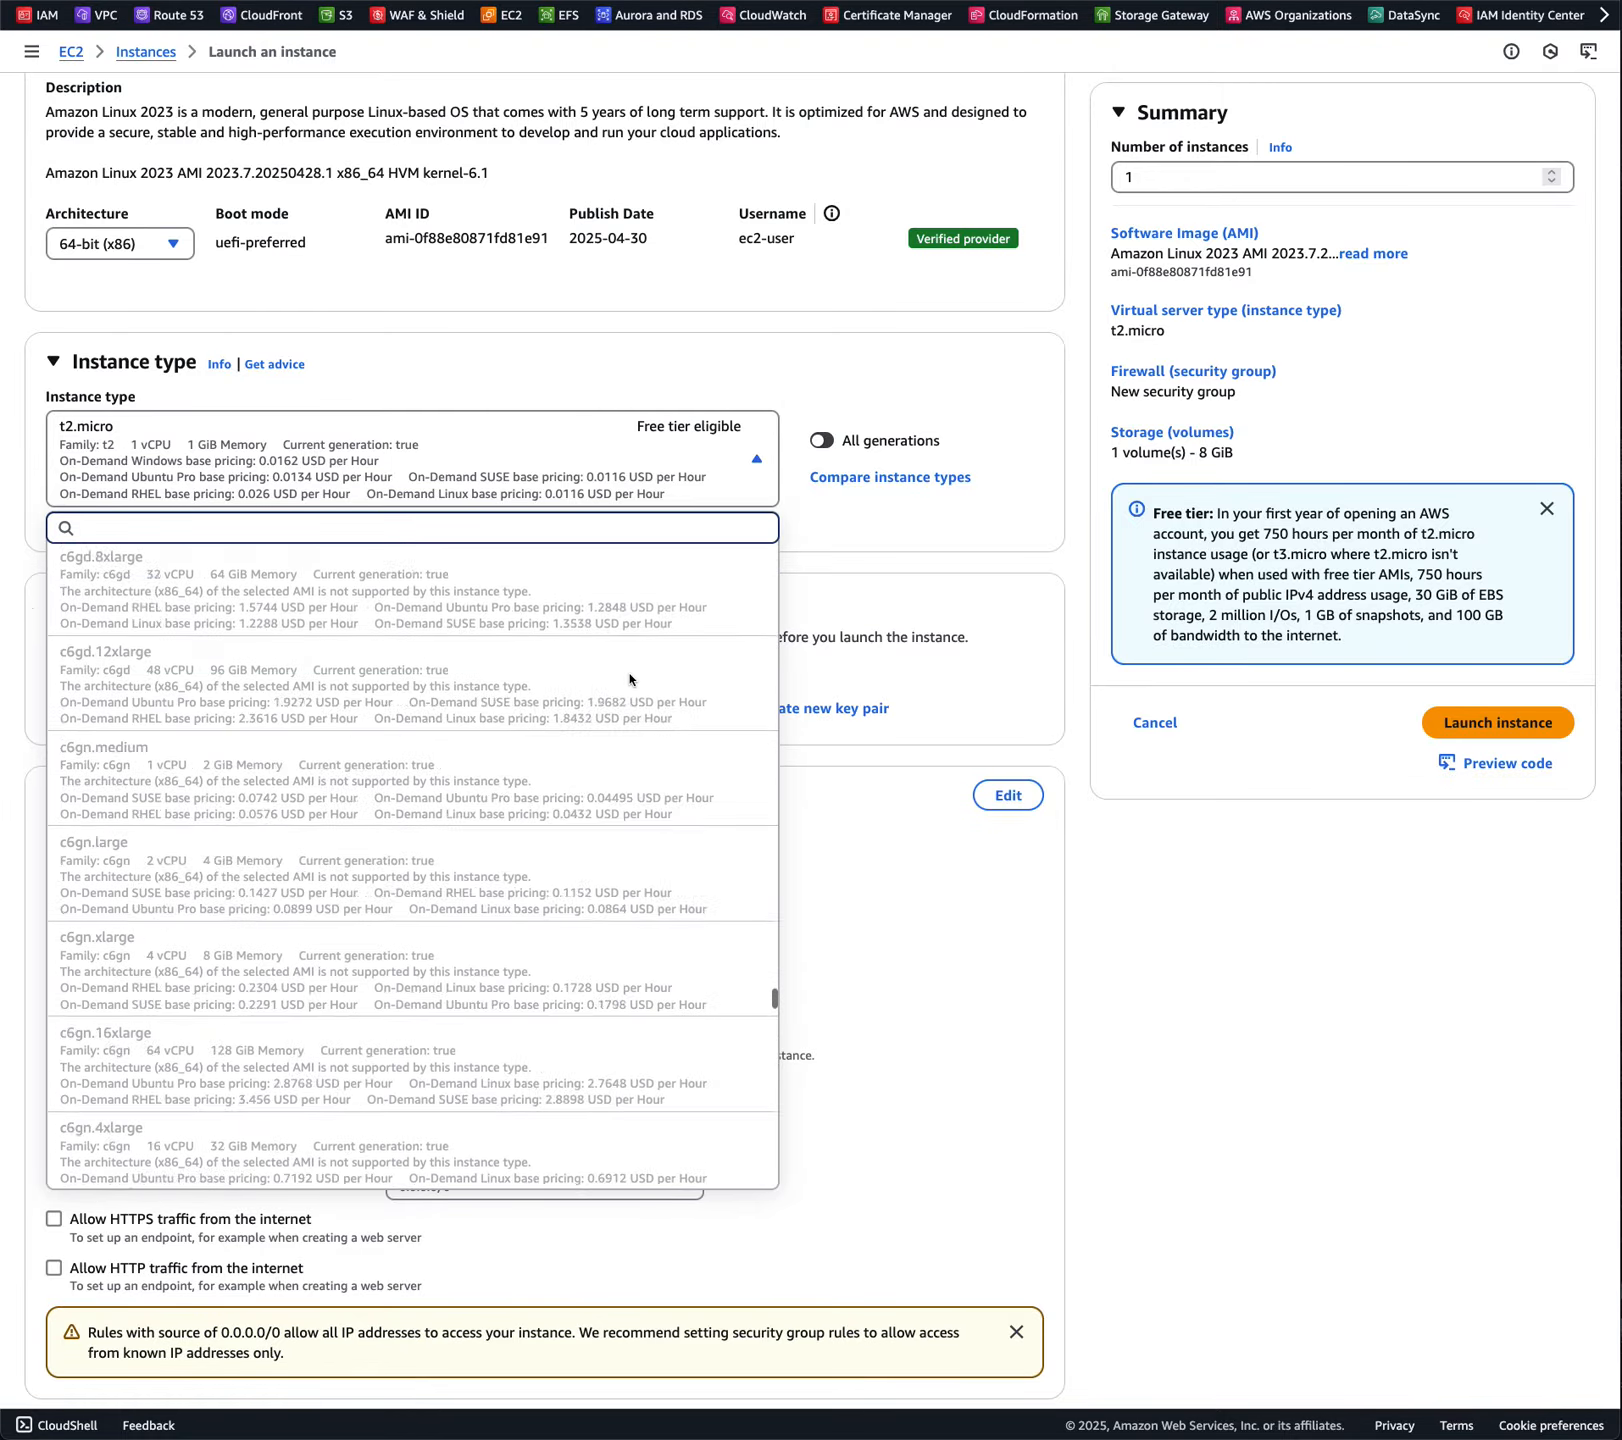
scroll(629, 679, "down", 20)
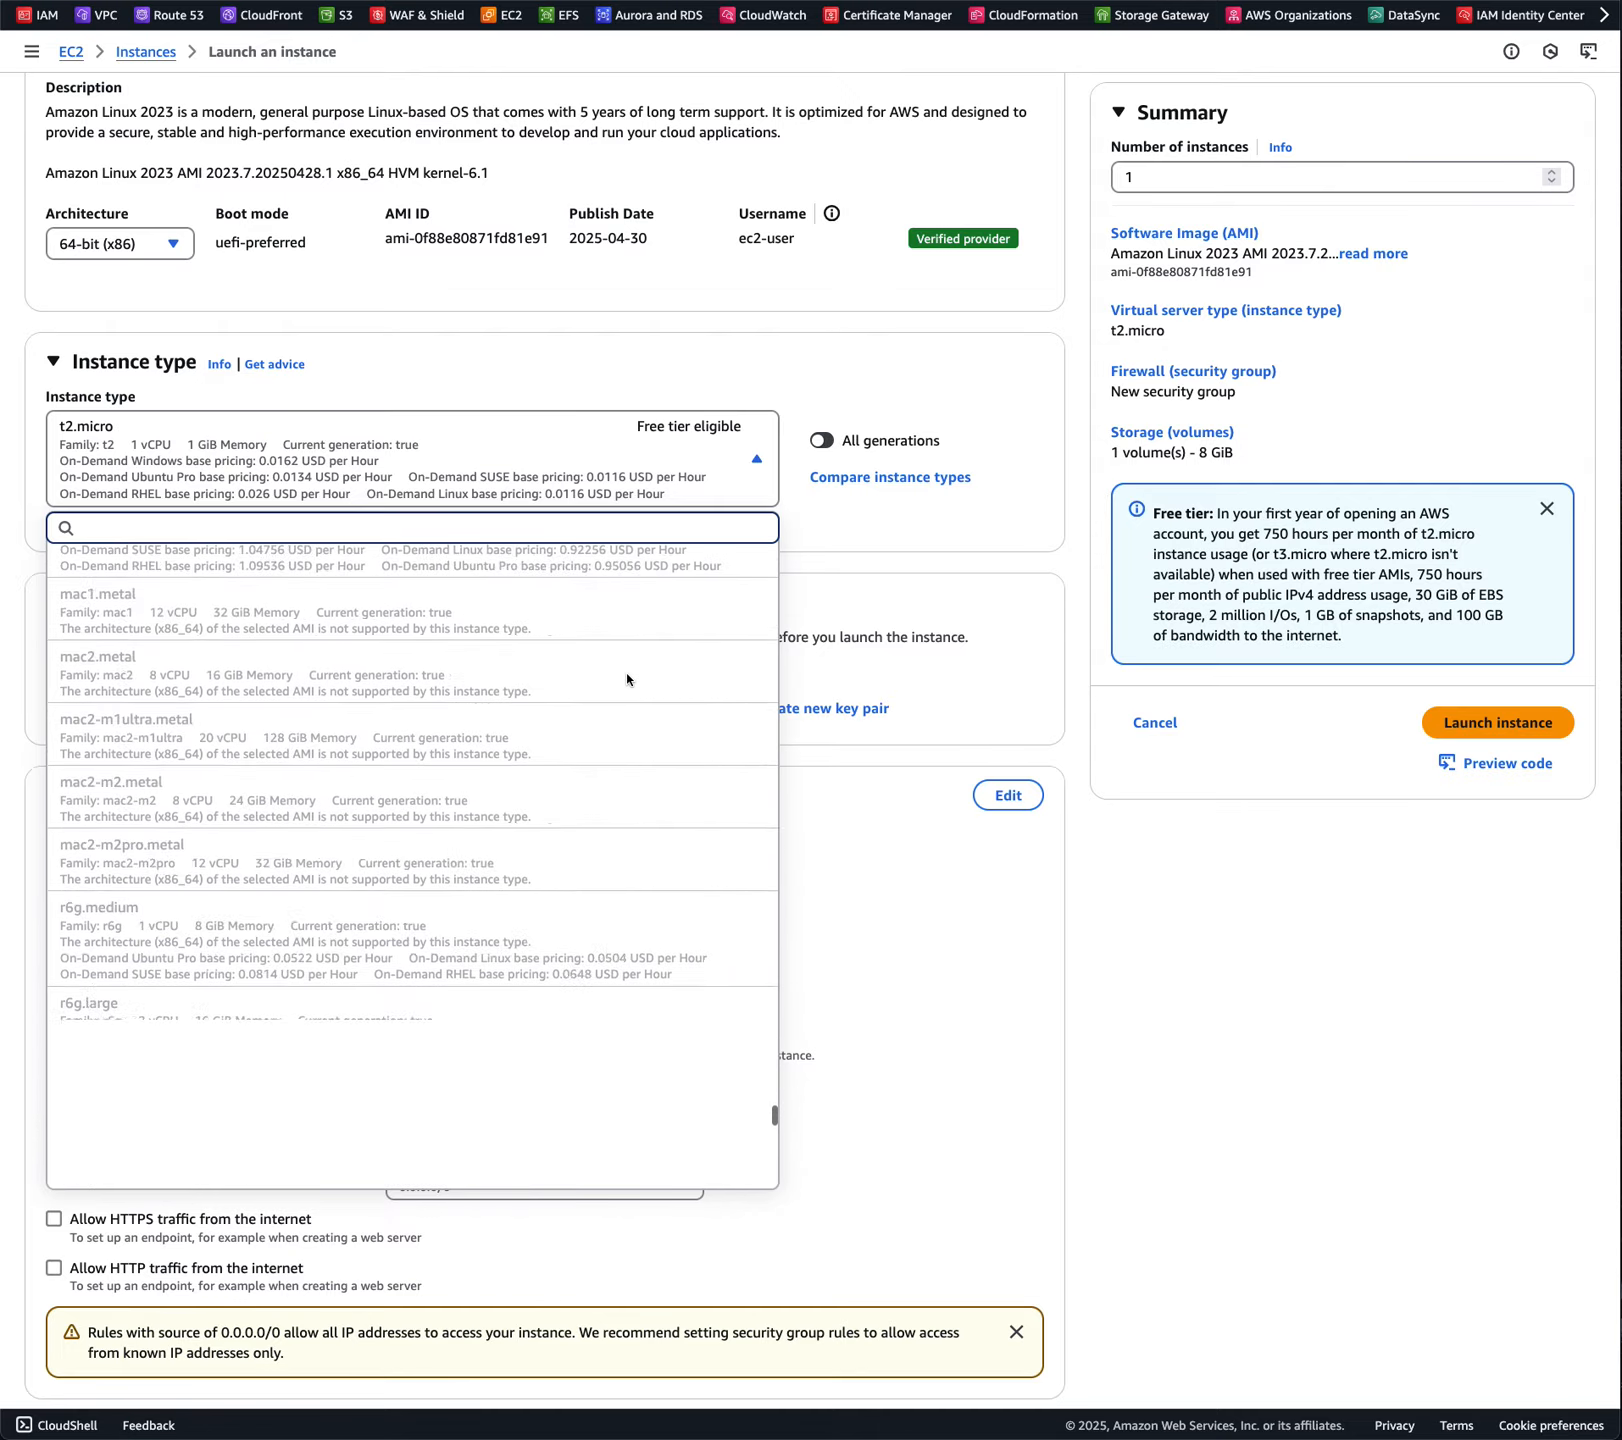
scroll(627, 680, "down", 15)
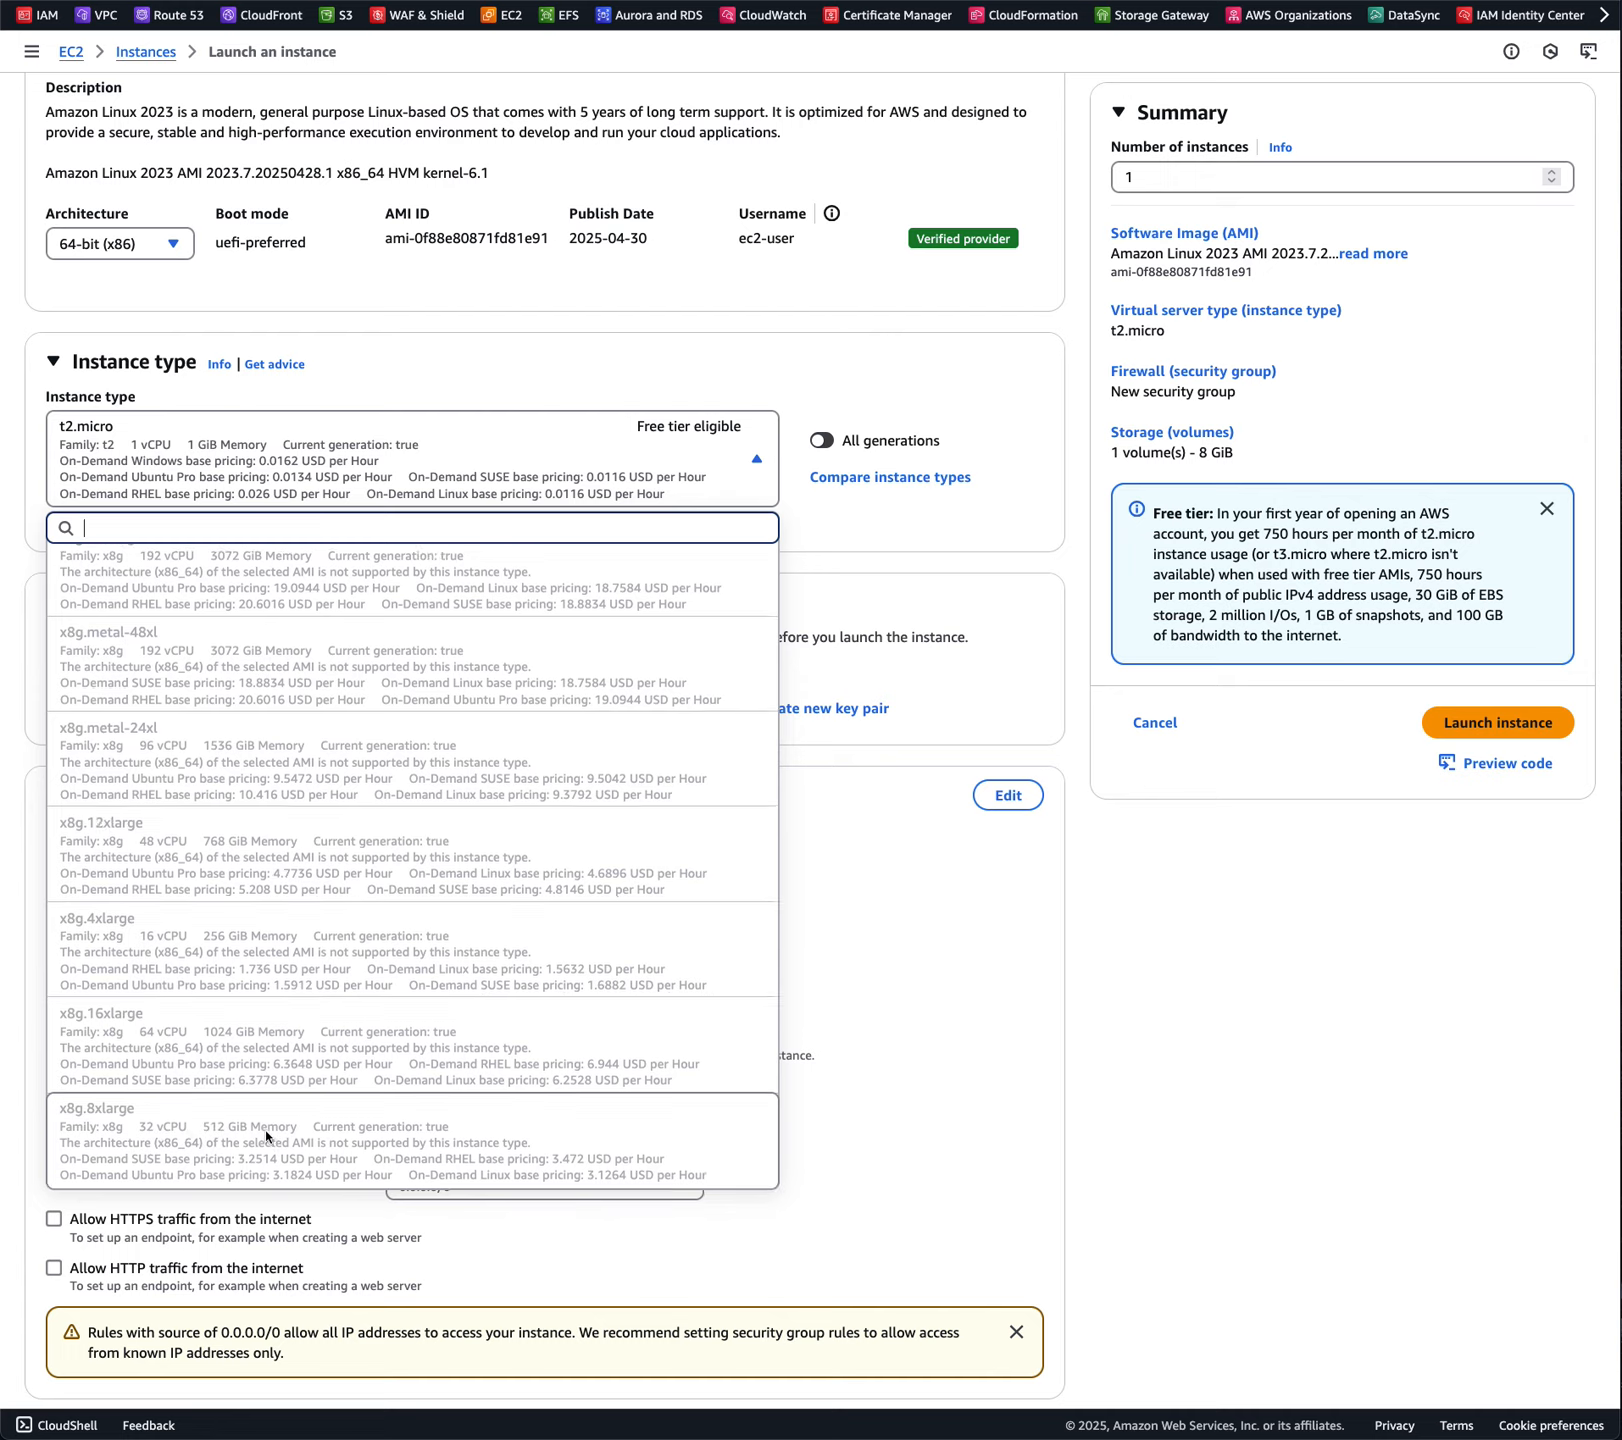
scroll(267, 1136, "up", 10)
scroll(267, 1133, "up", 10)
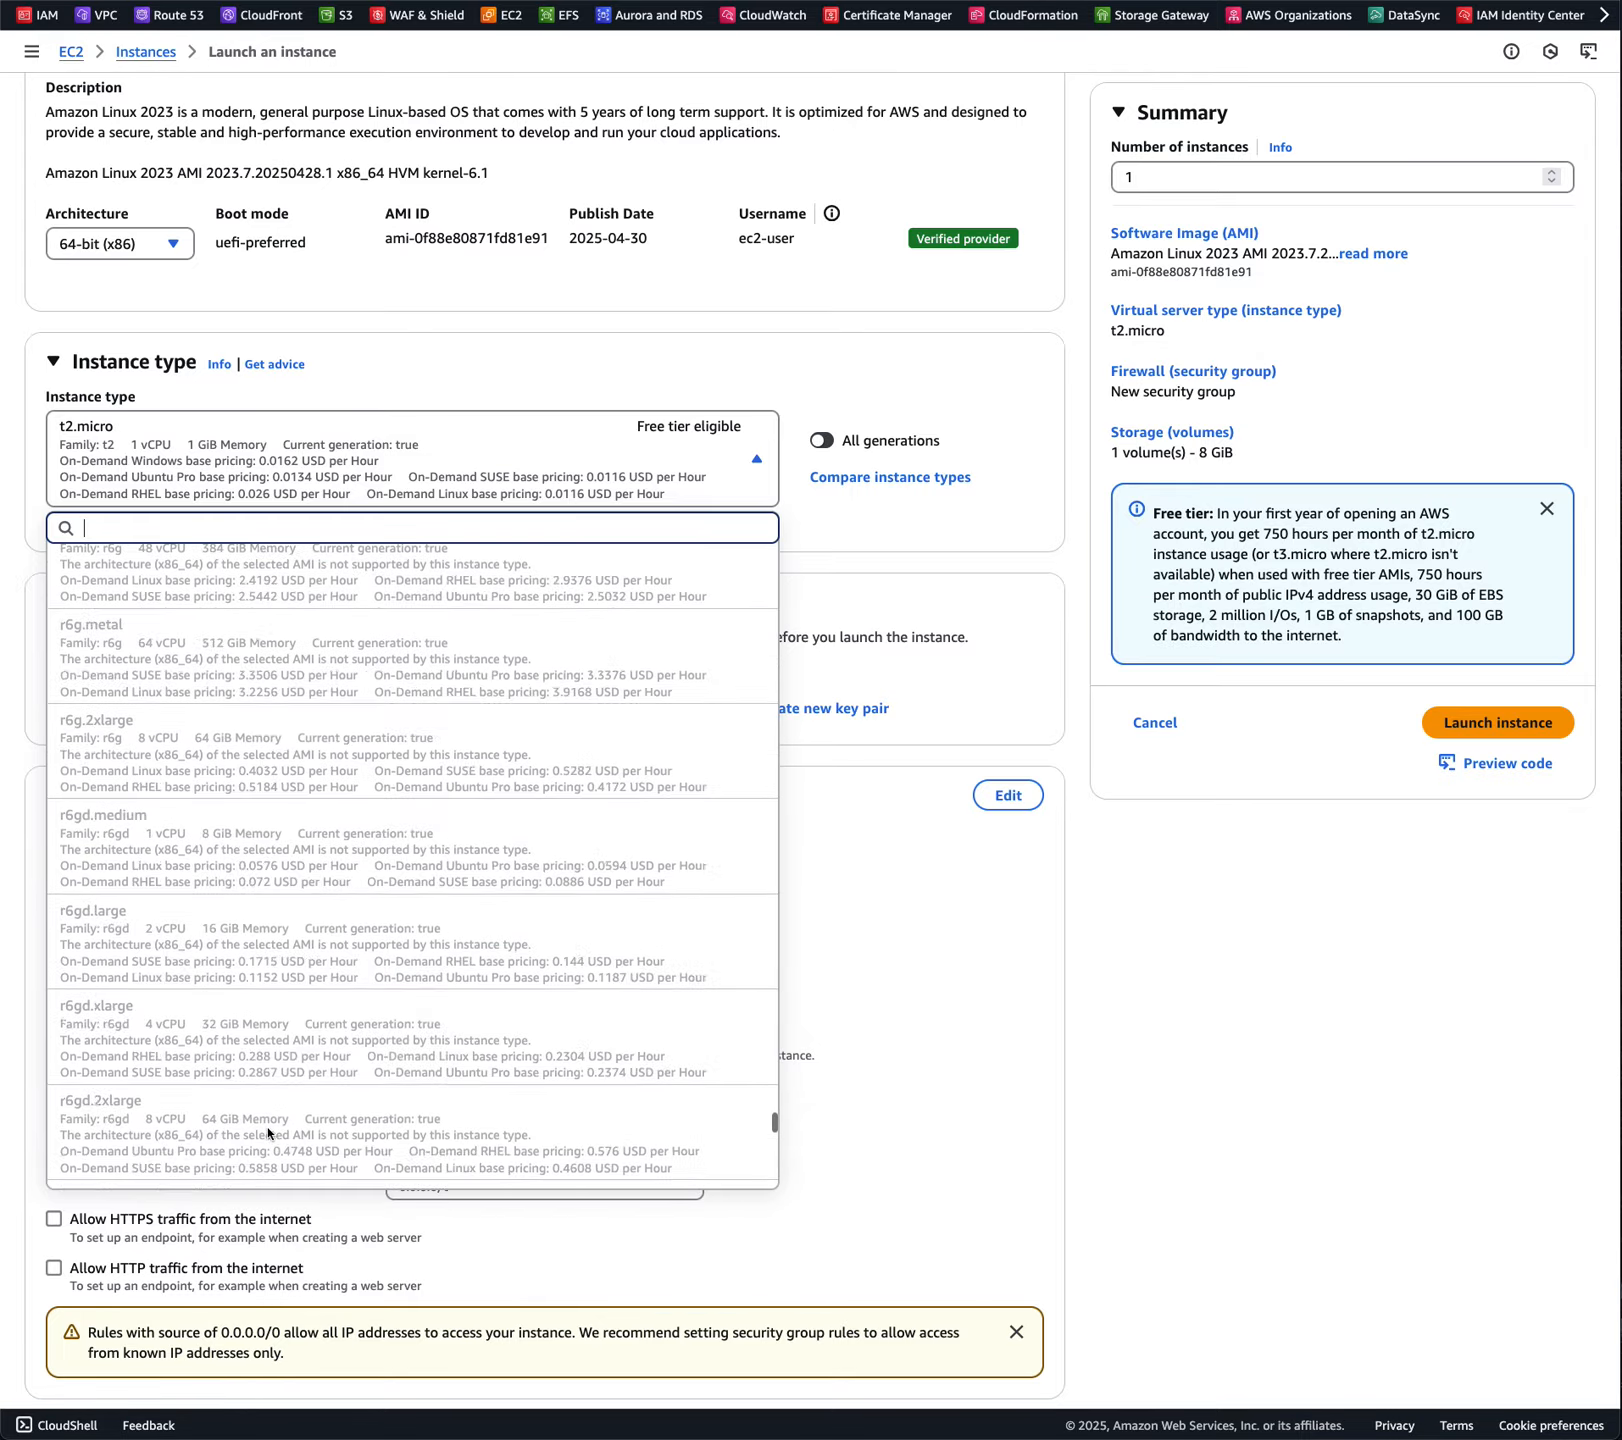
scroll(269, 1133, "up", 10)
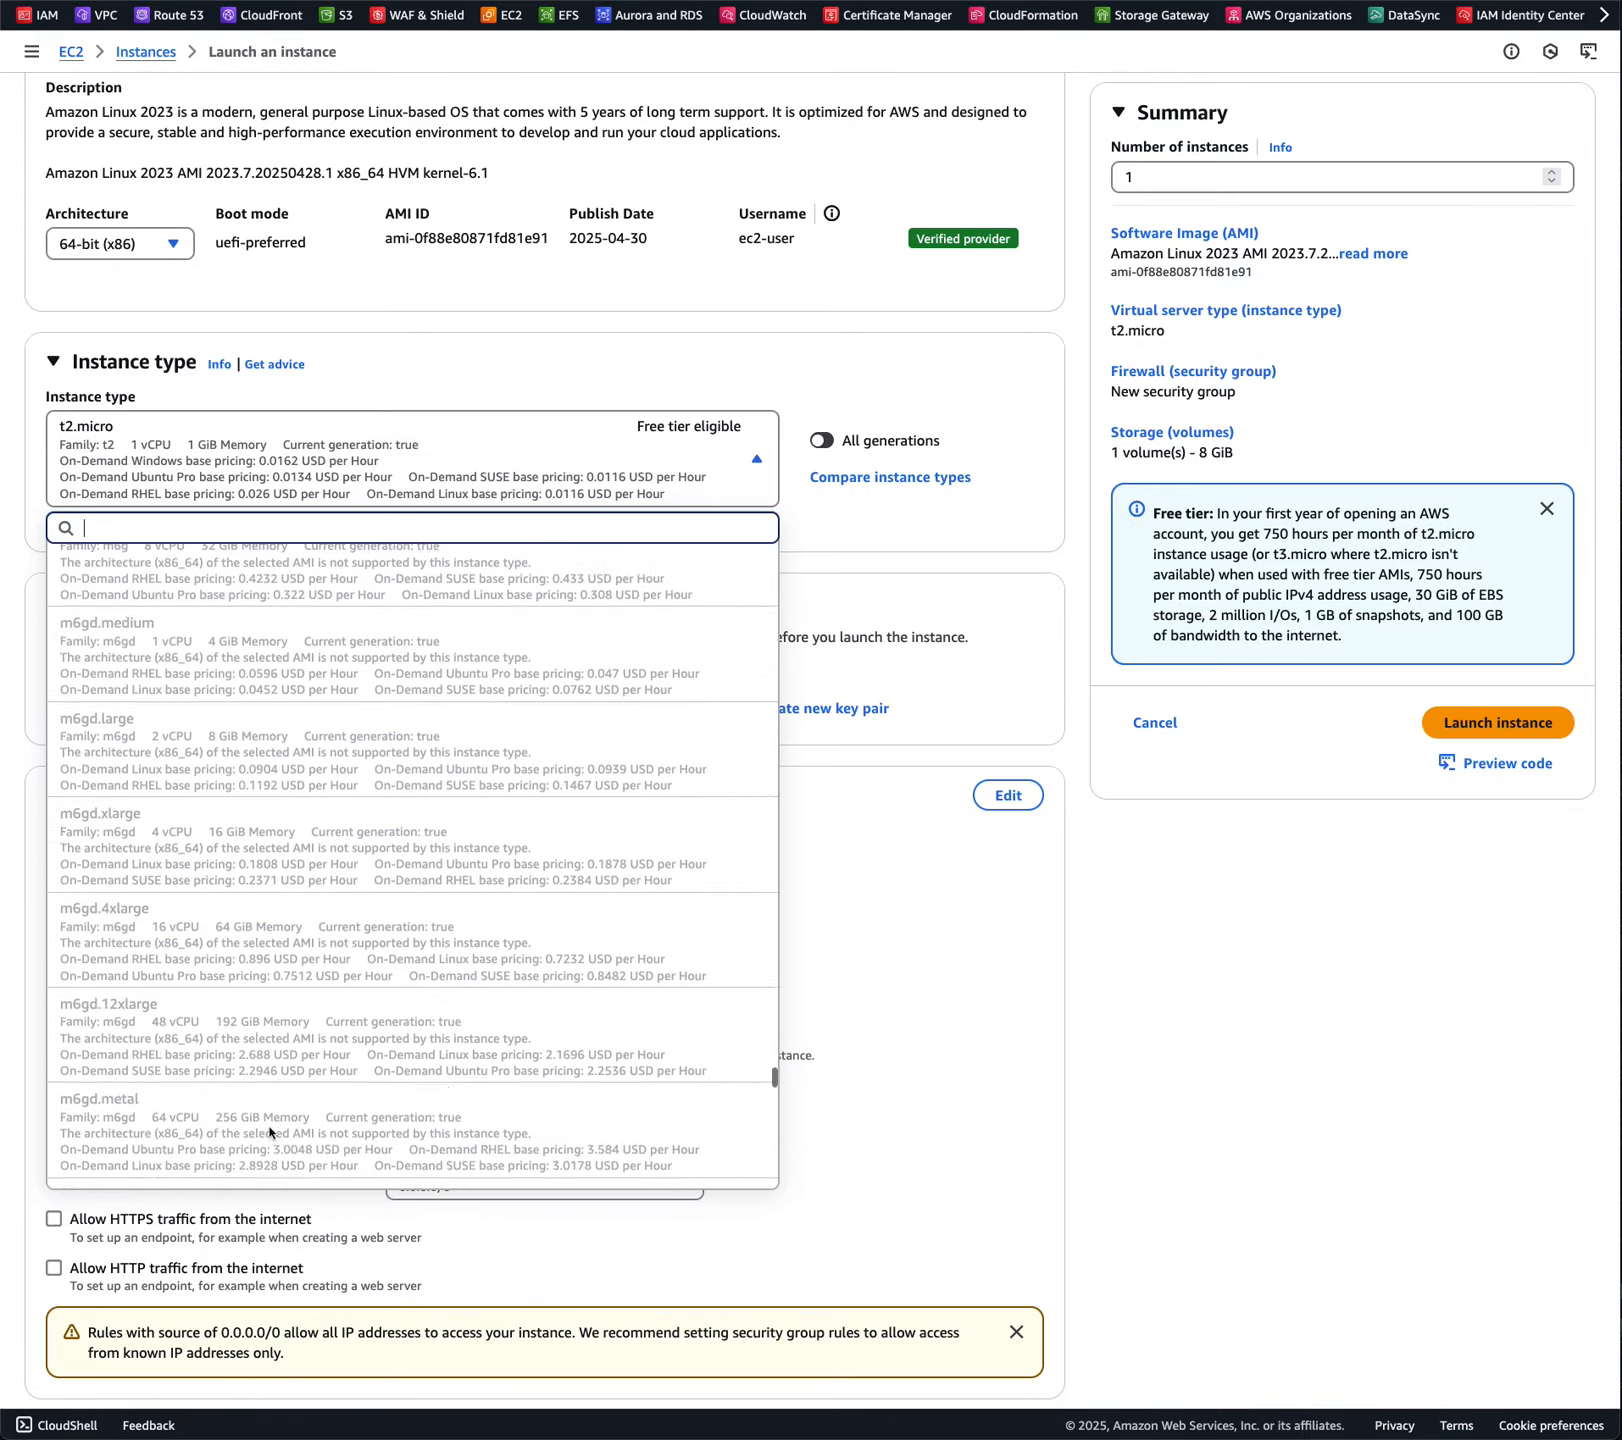
scroll(267, 1133, "up", 10)
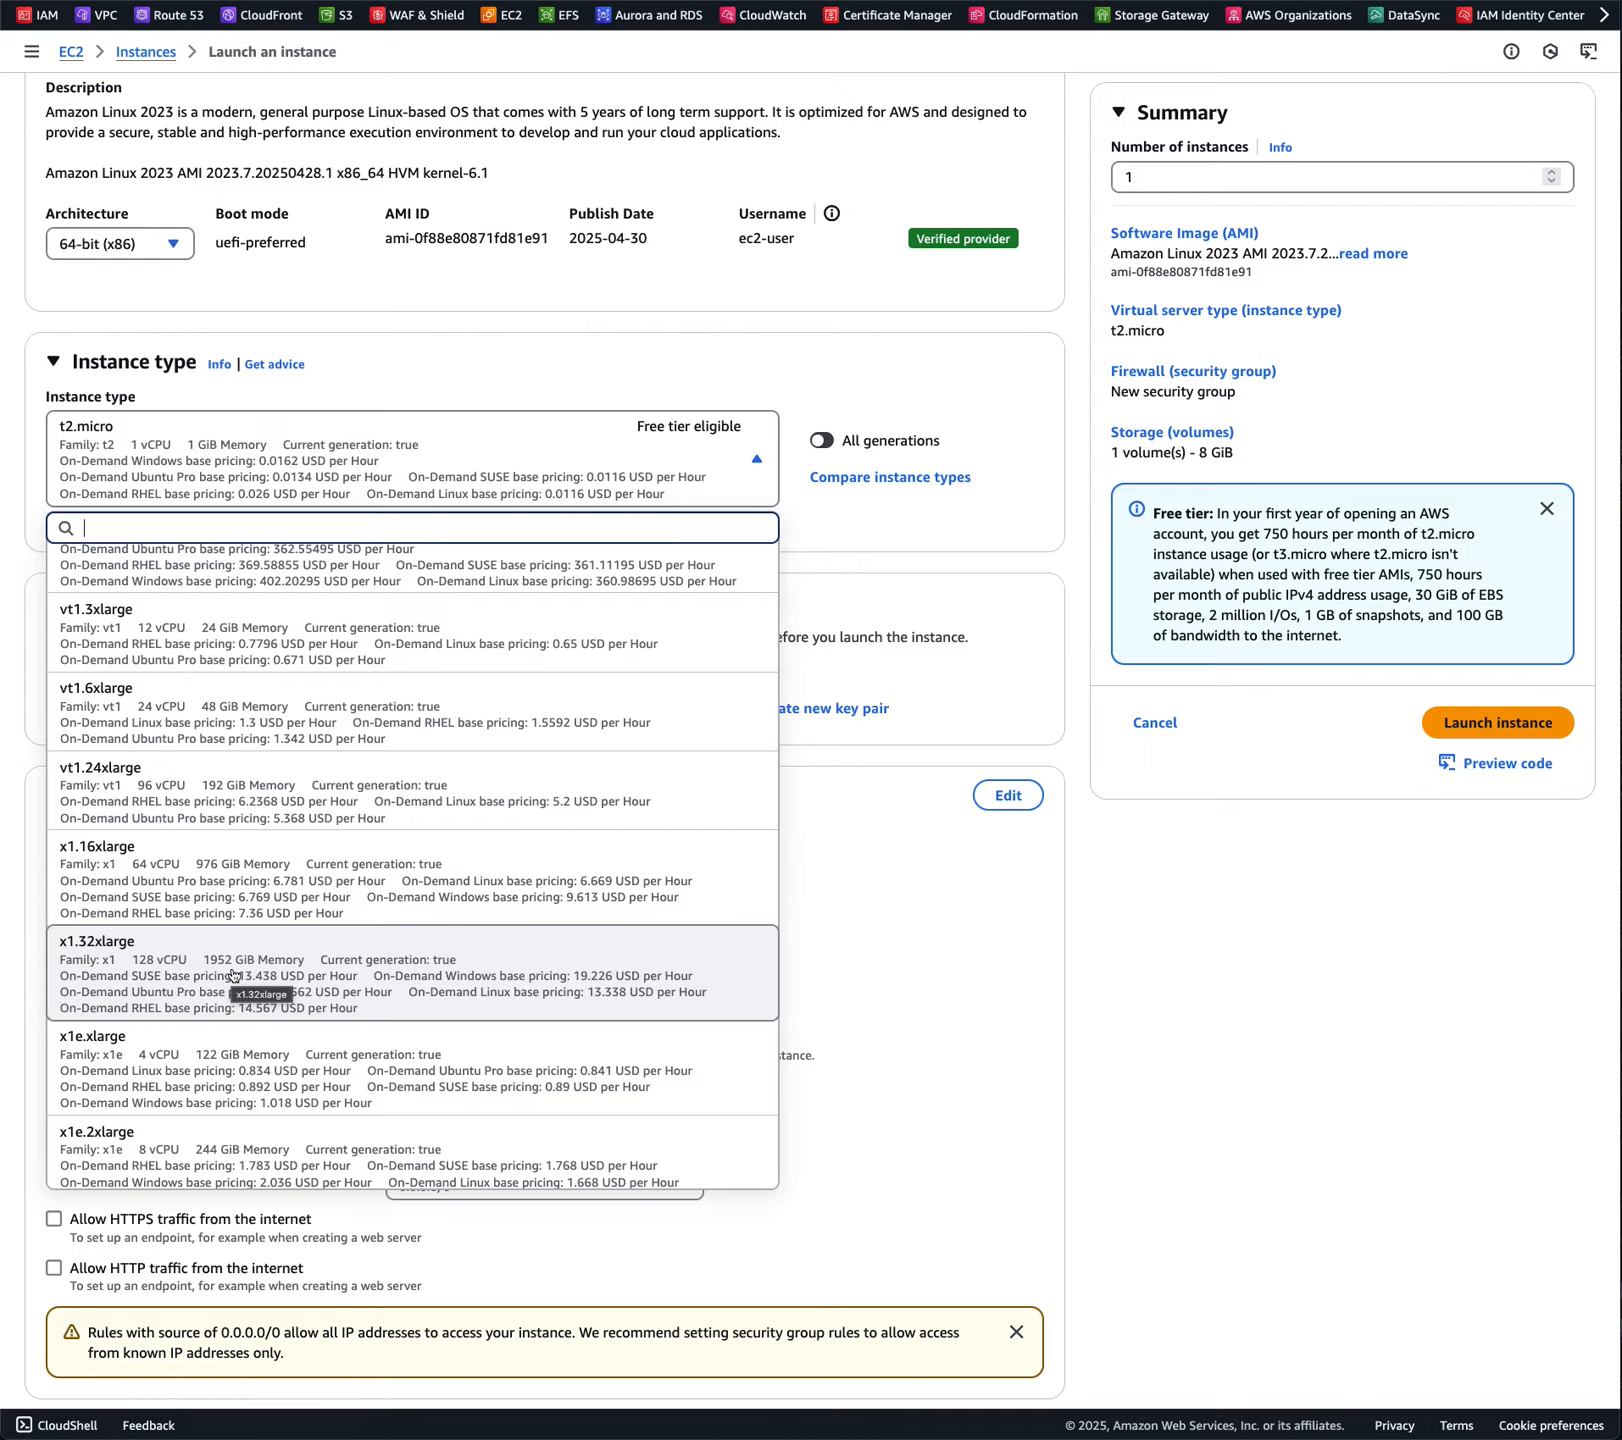
scroll(240, 976, "up", 15)
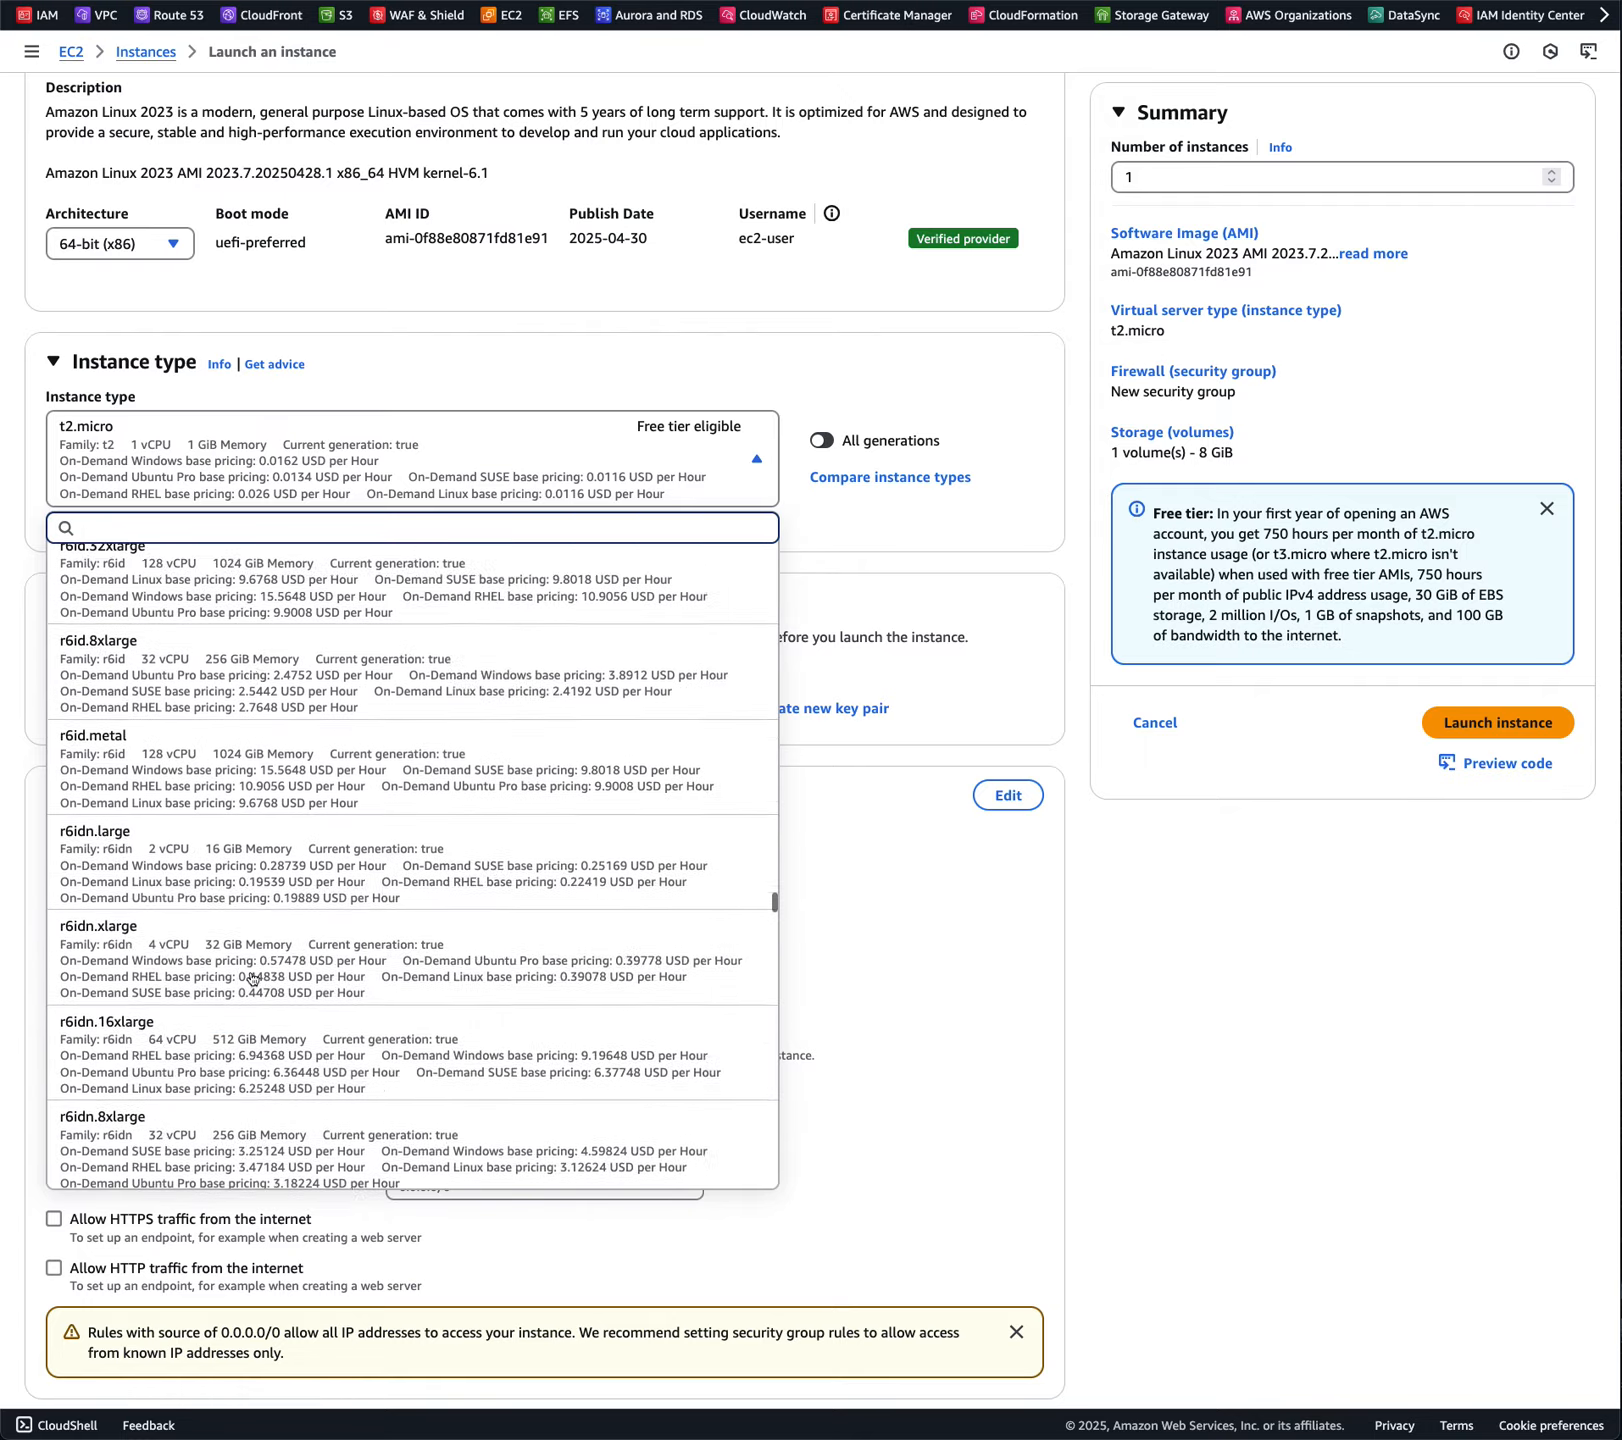
scroll(252, 978, "up", 20)
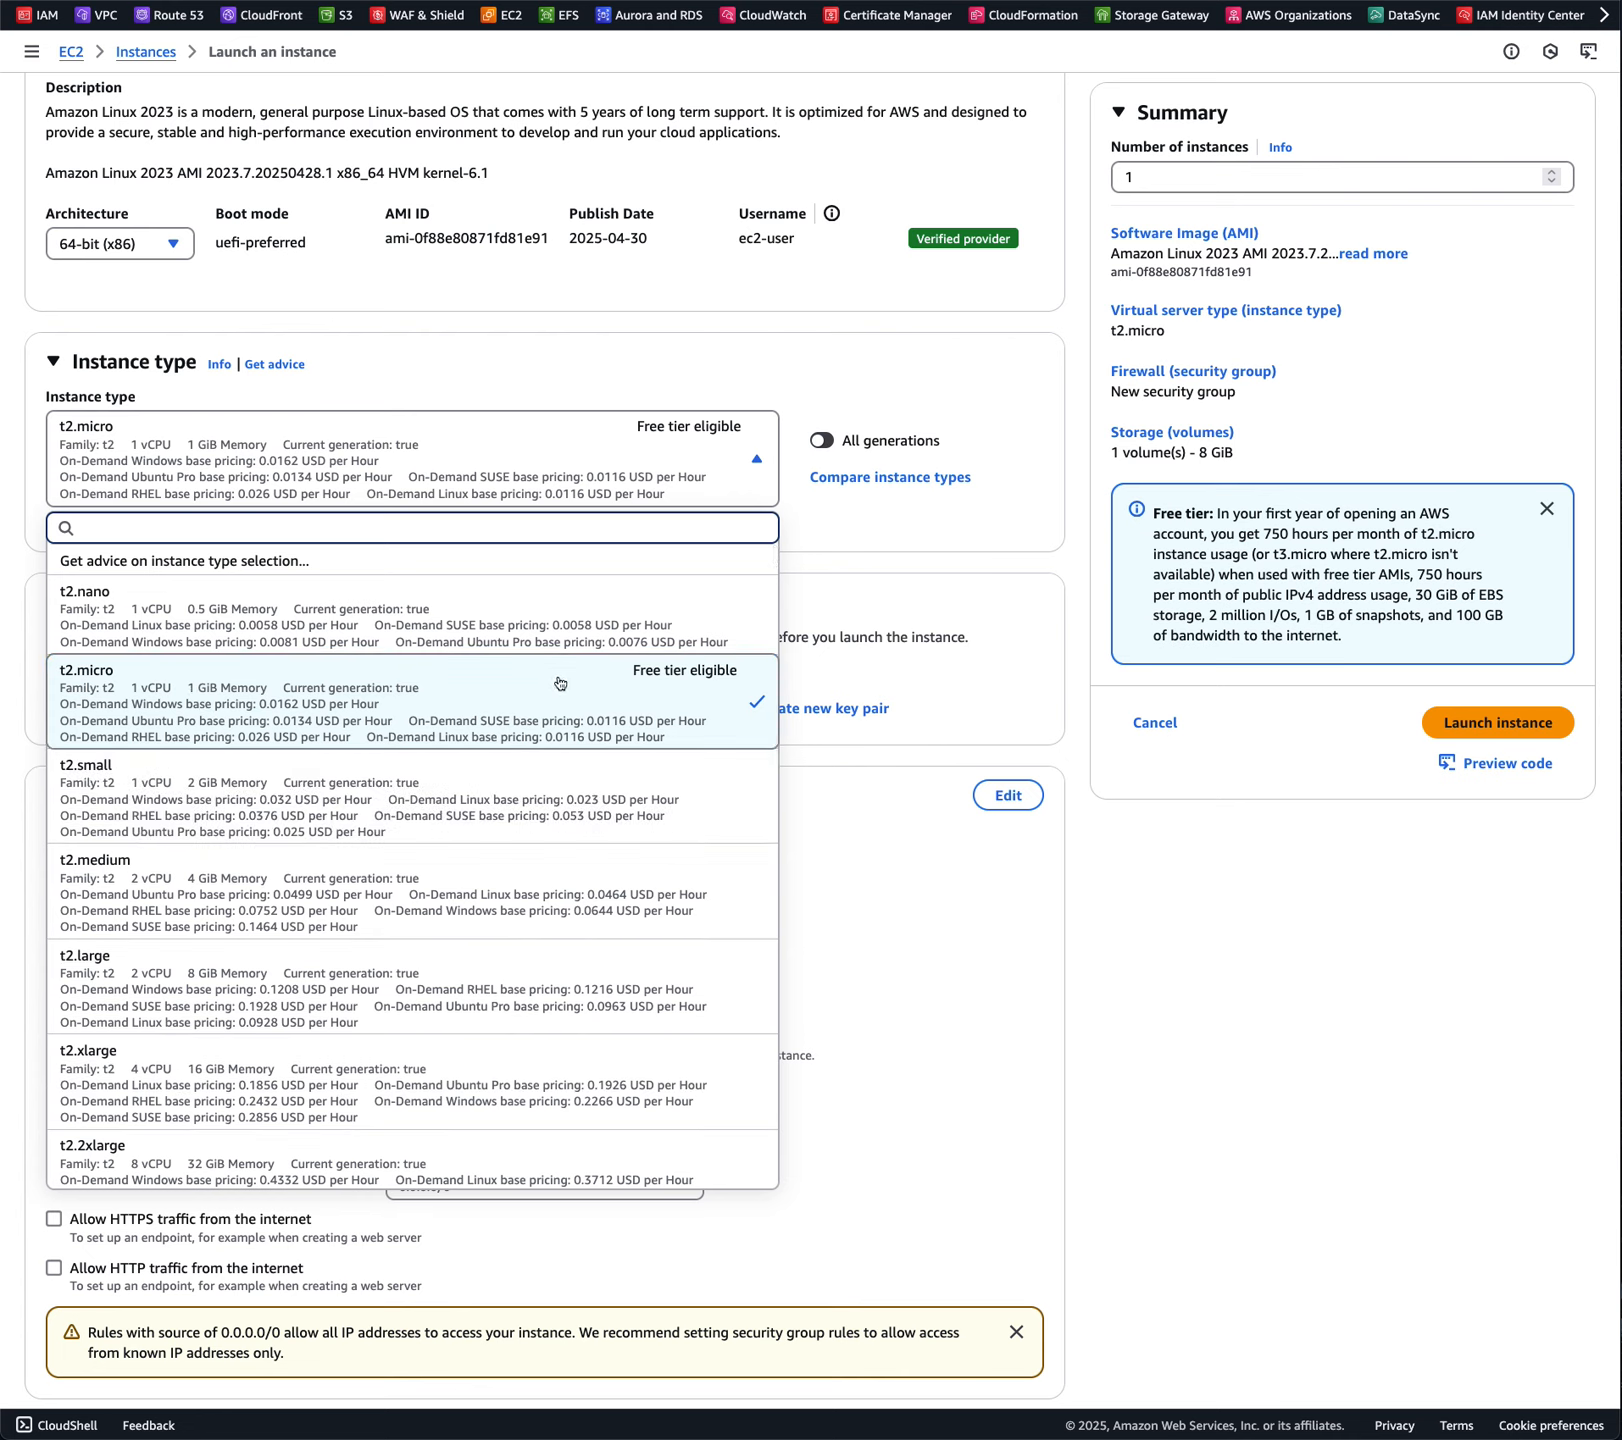
left_click(633, 358)
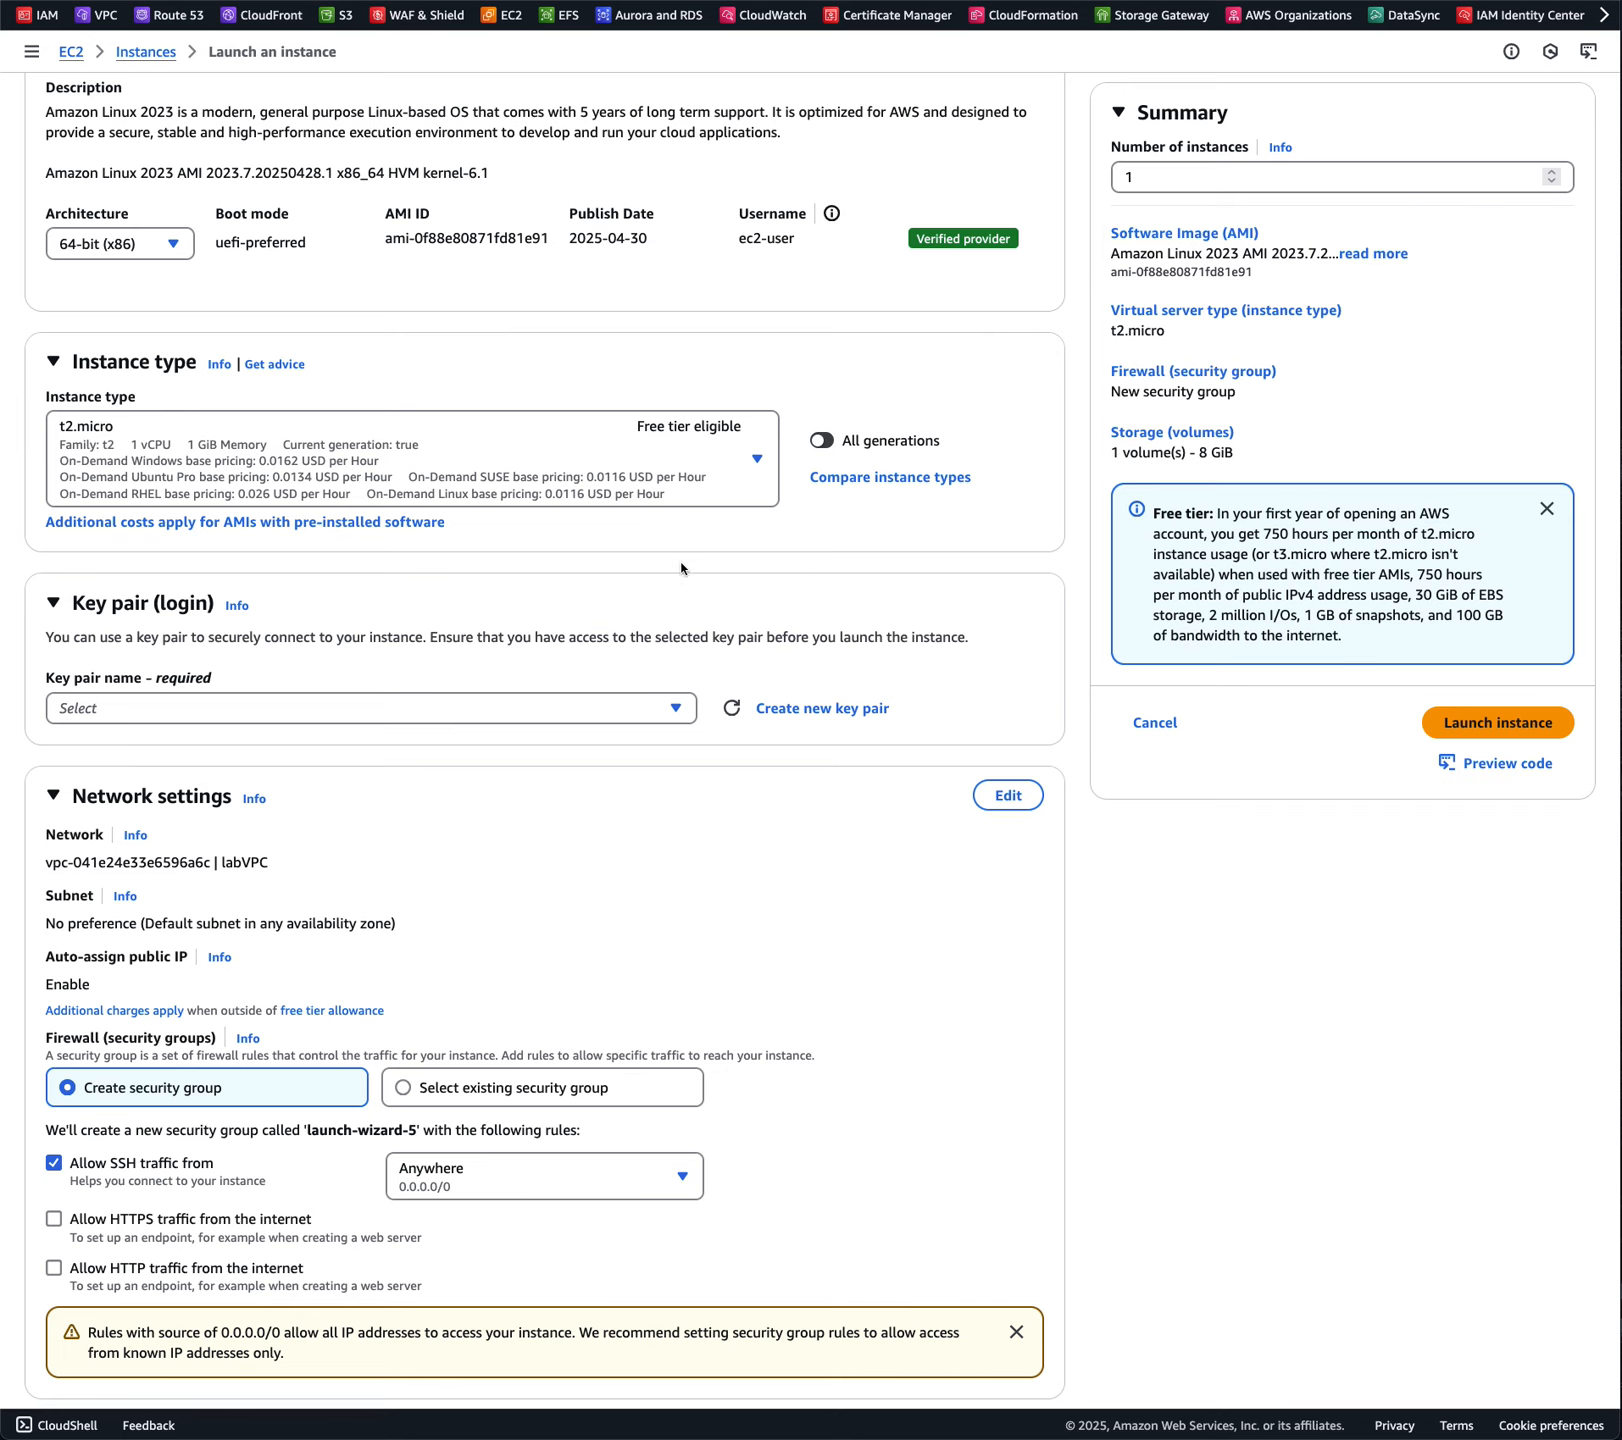
Choose the existing Ubuntu key pair for logging in to the new instance
scroll(680, 569, "down", 1)
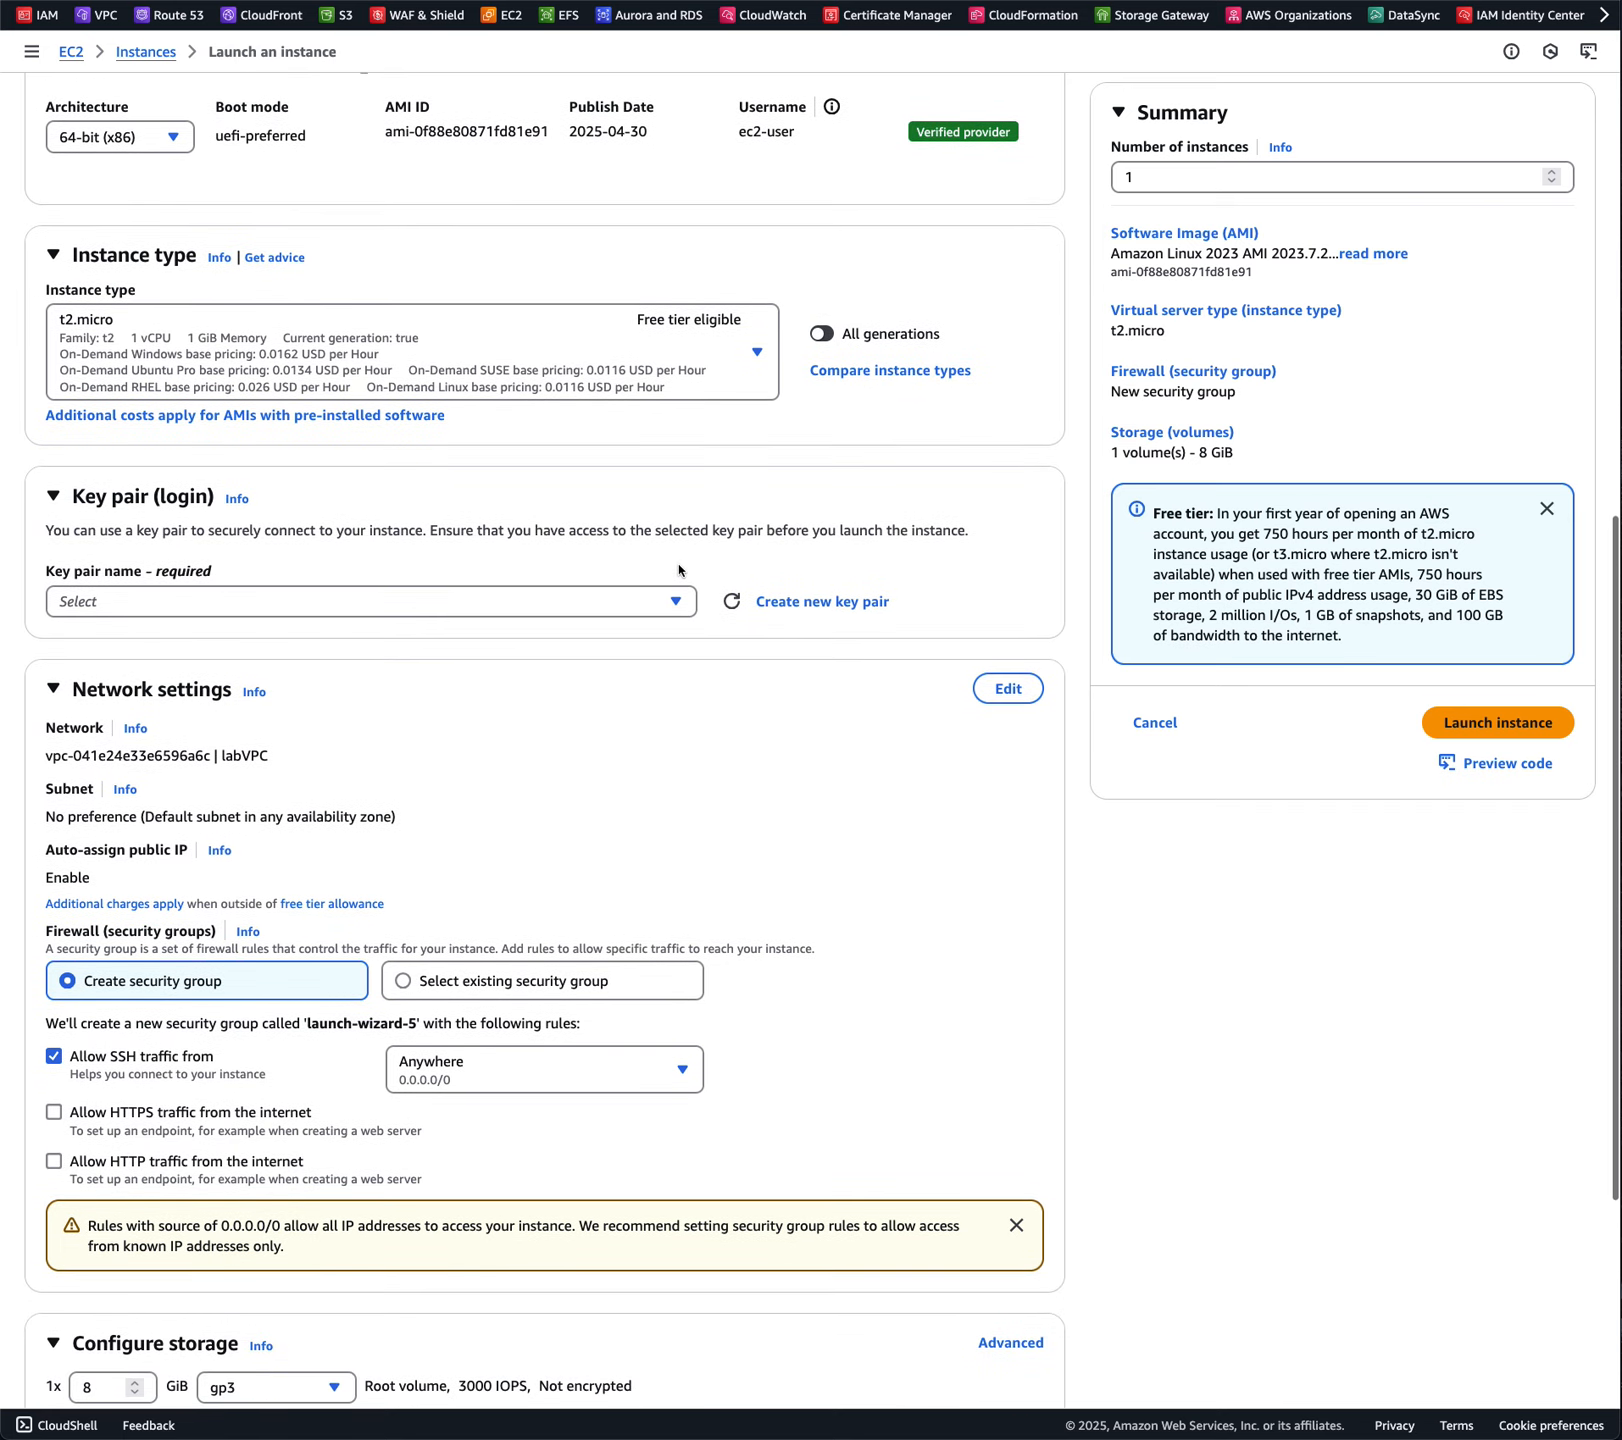
scroll(679, 570, "down", 1)
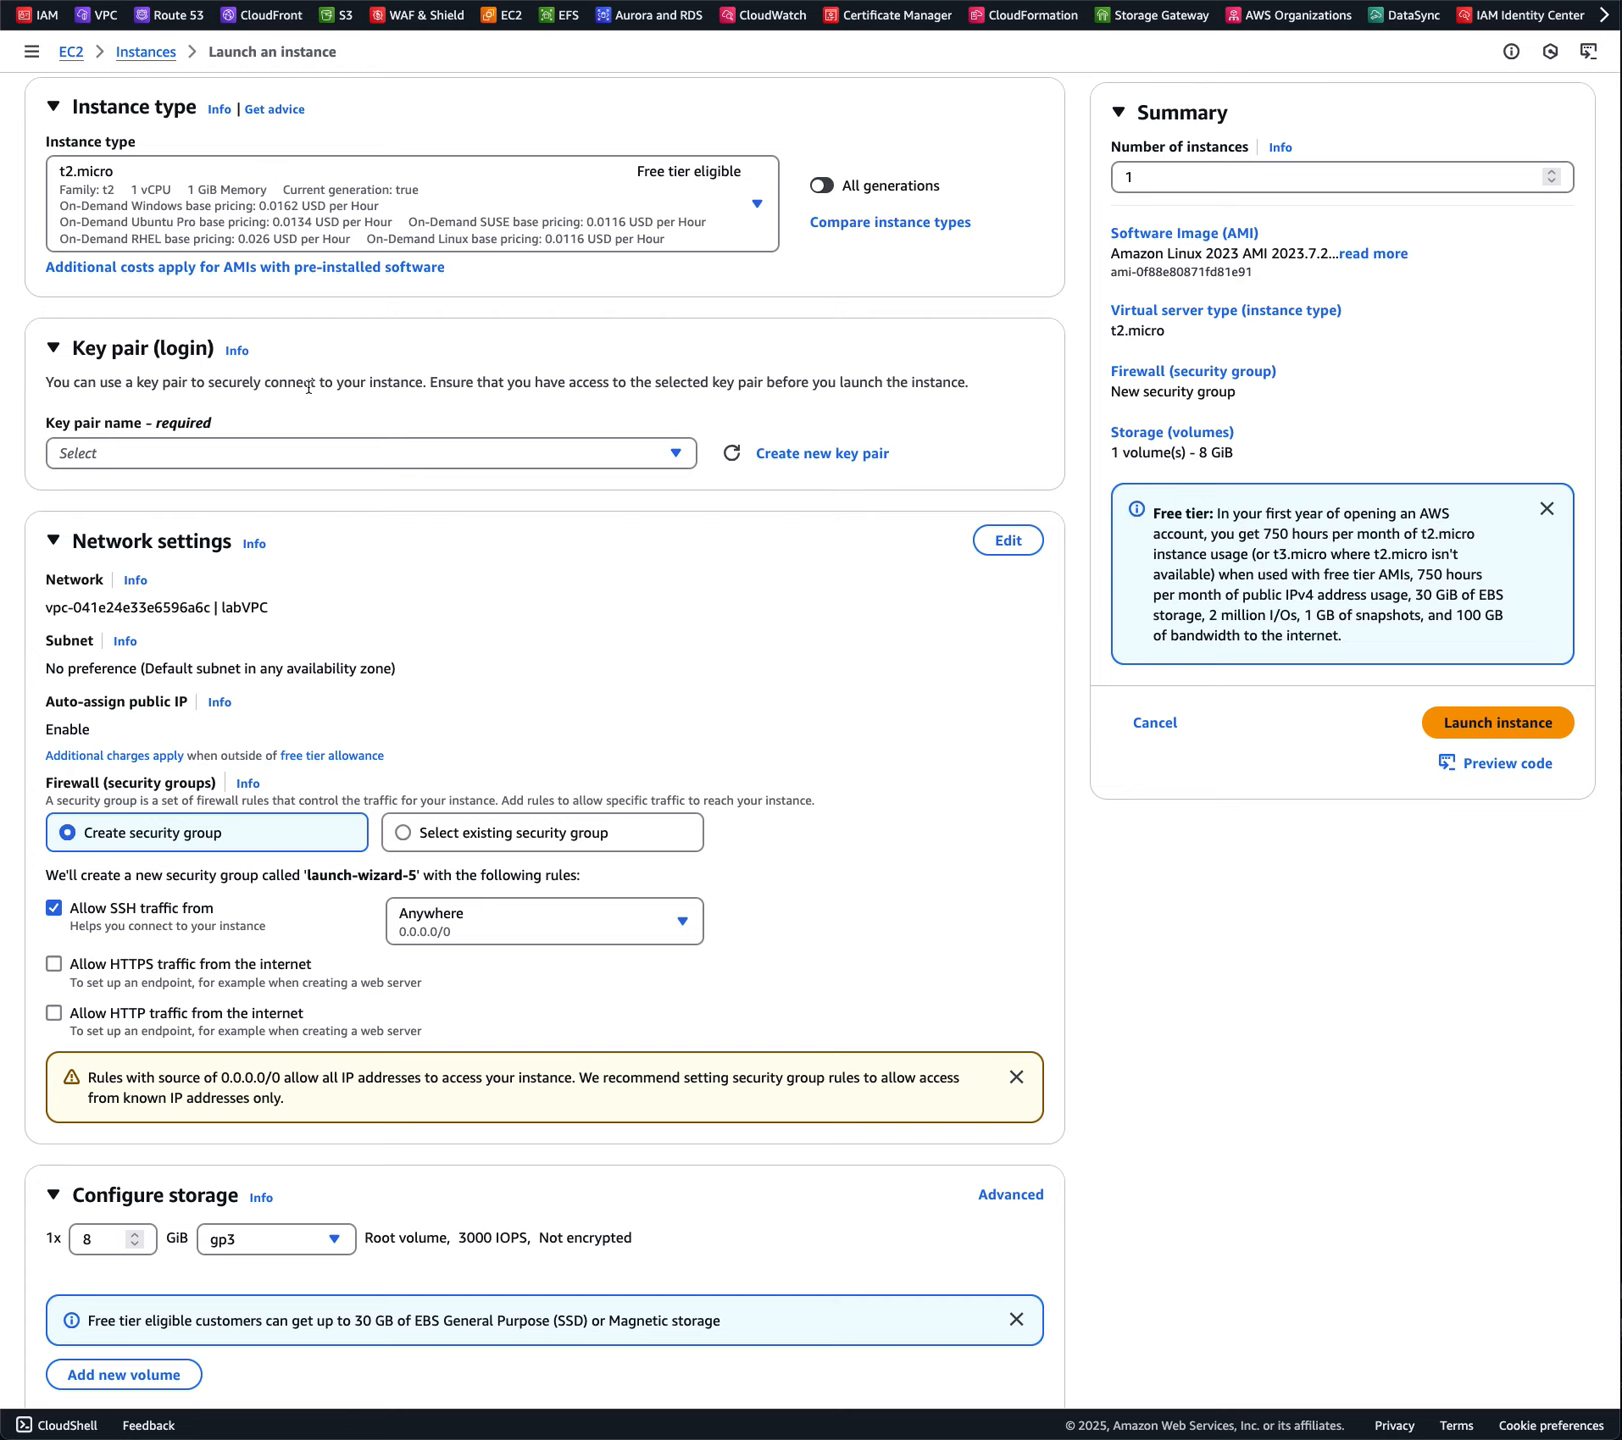
left_click(419, 459)
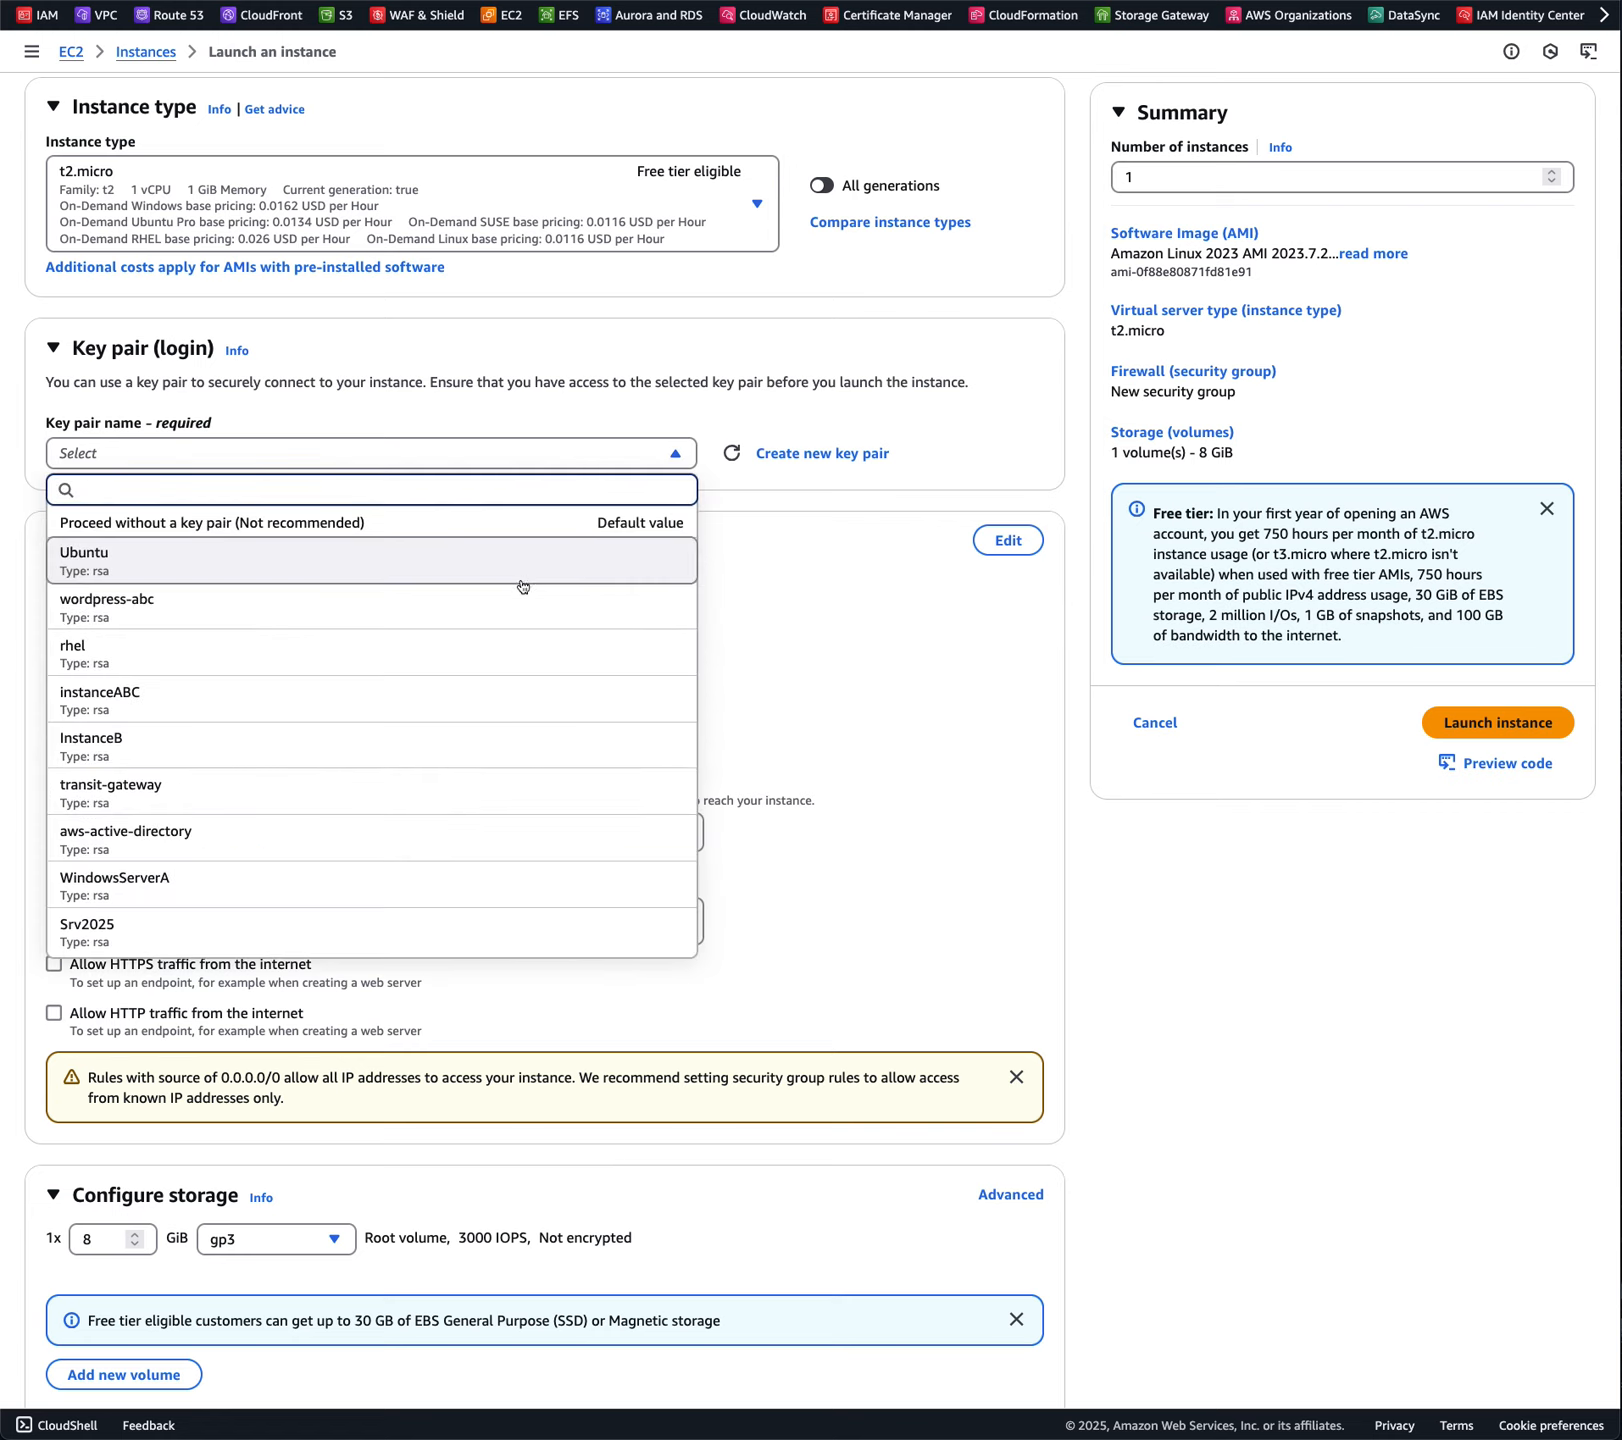
left_click(370, 566)
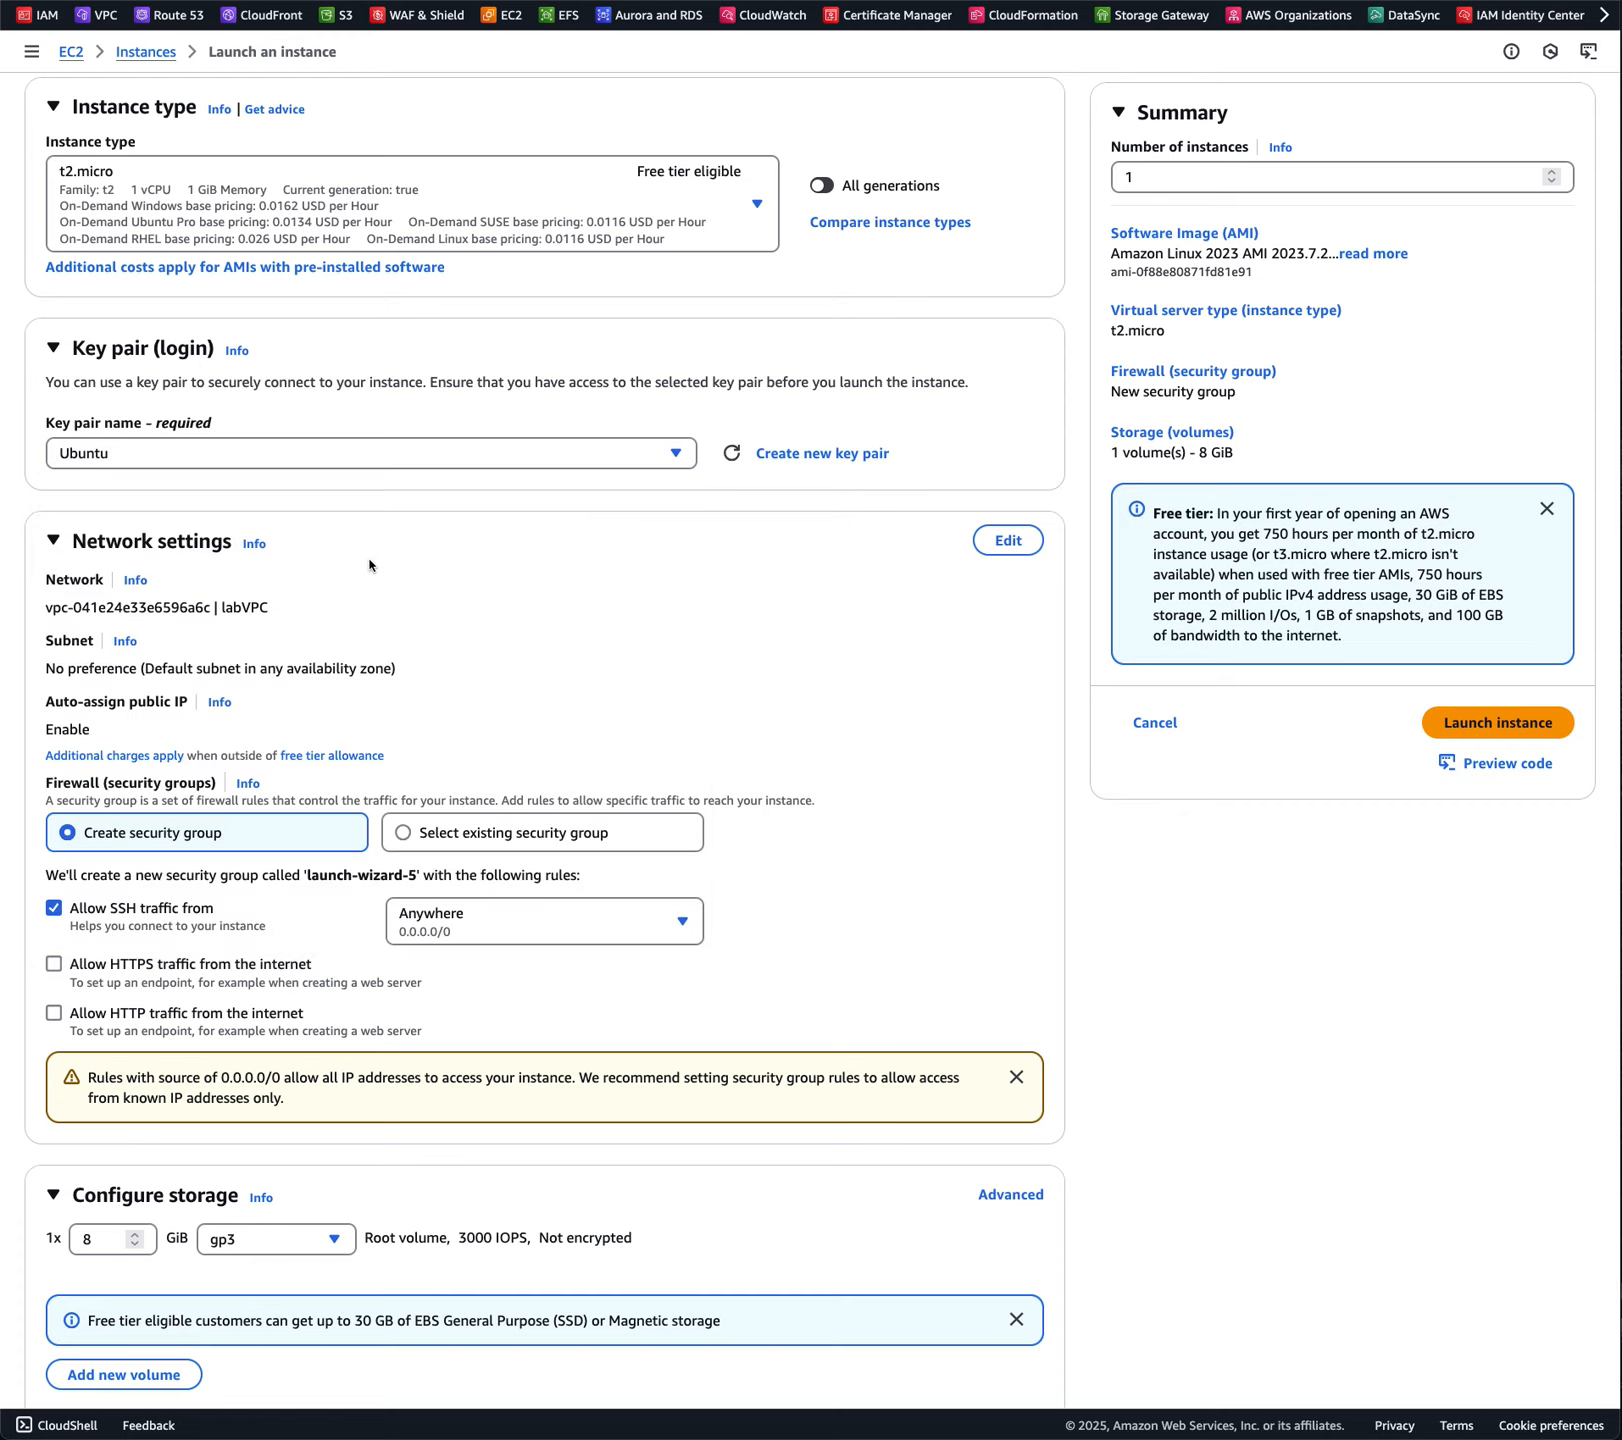
Examine the options for creating a new key pair and the private key storage advice, leaving without creating one
left_click(796, 456)
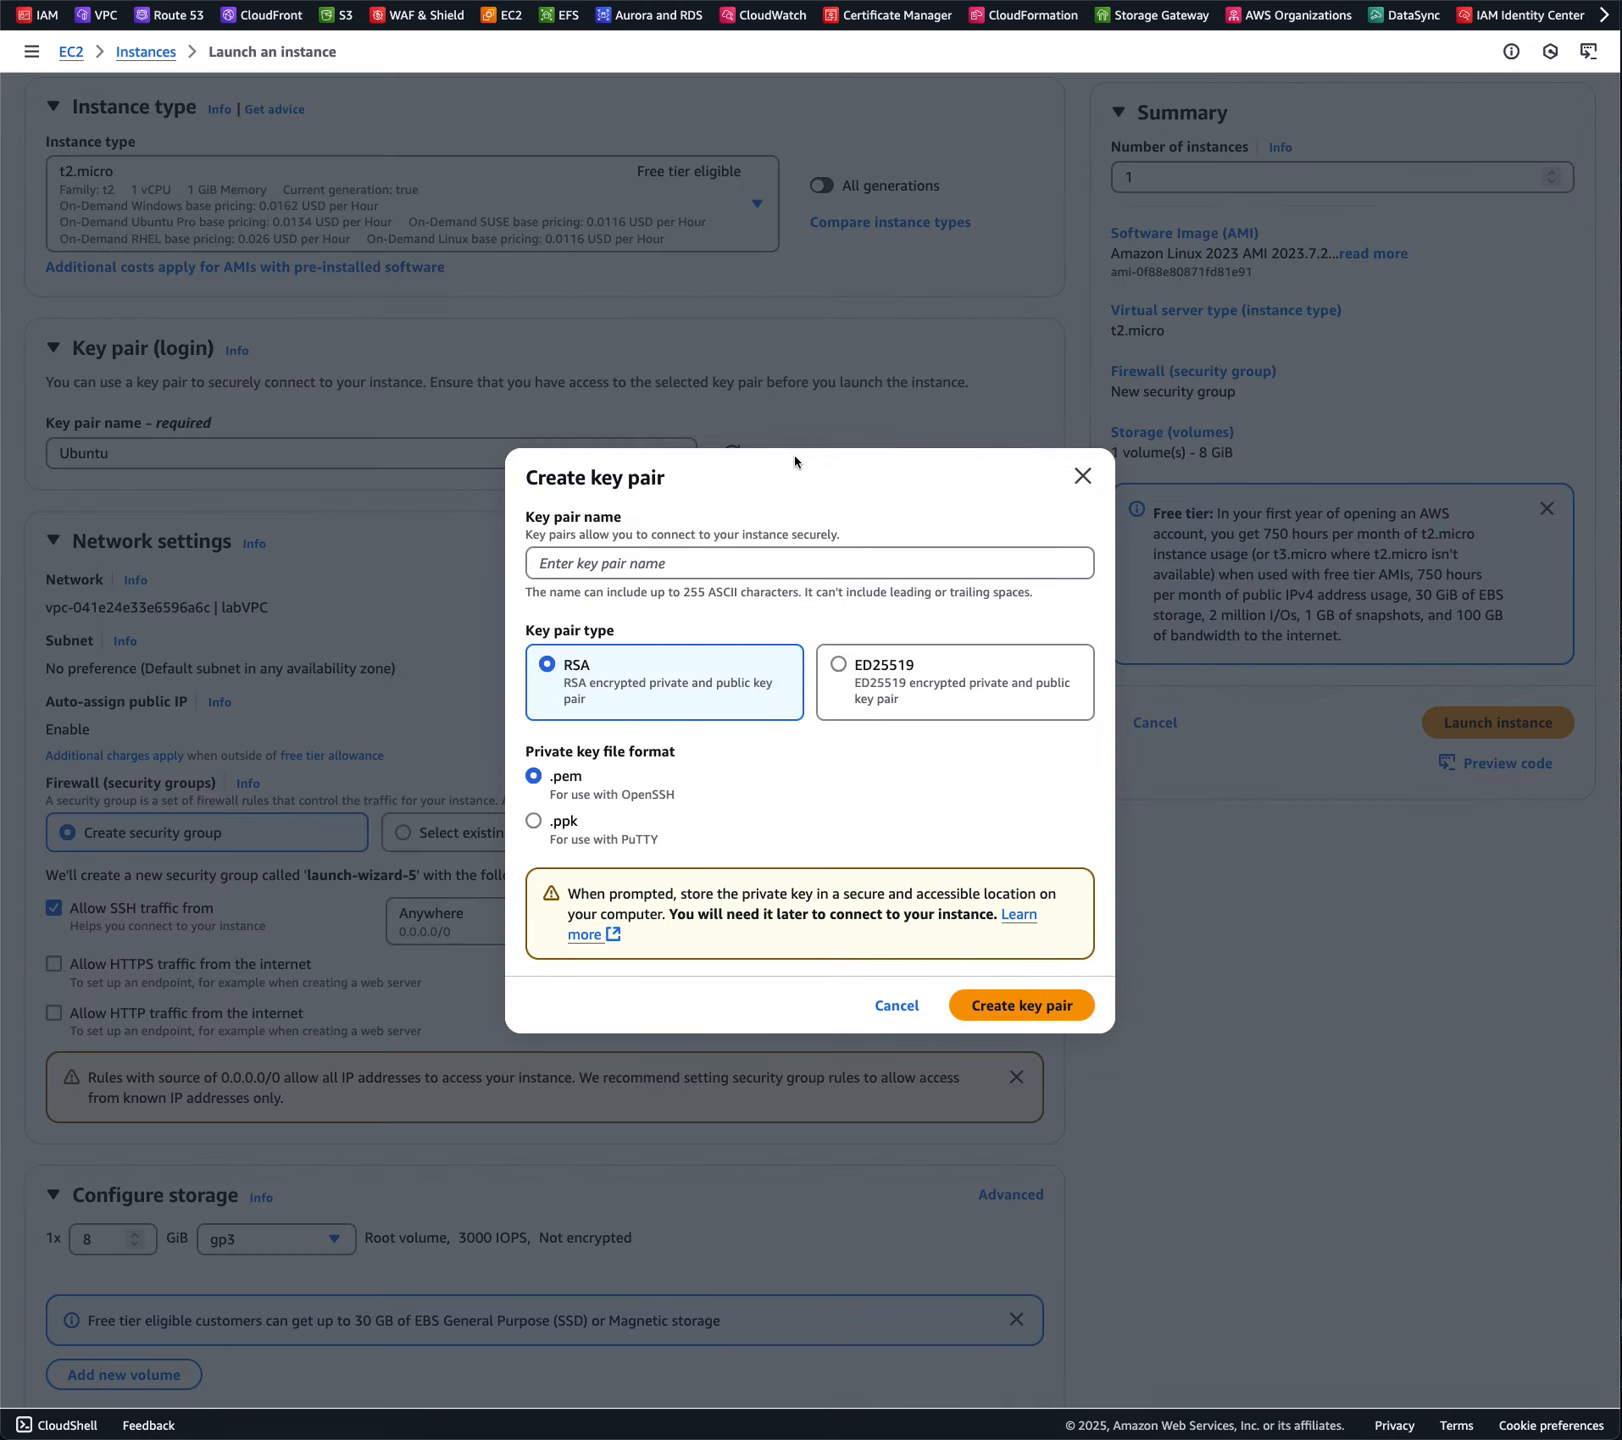
left_click(573, 565)
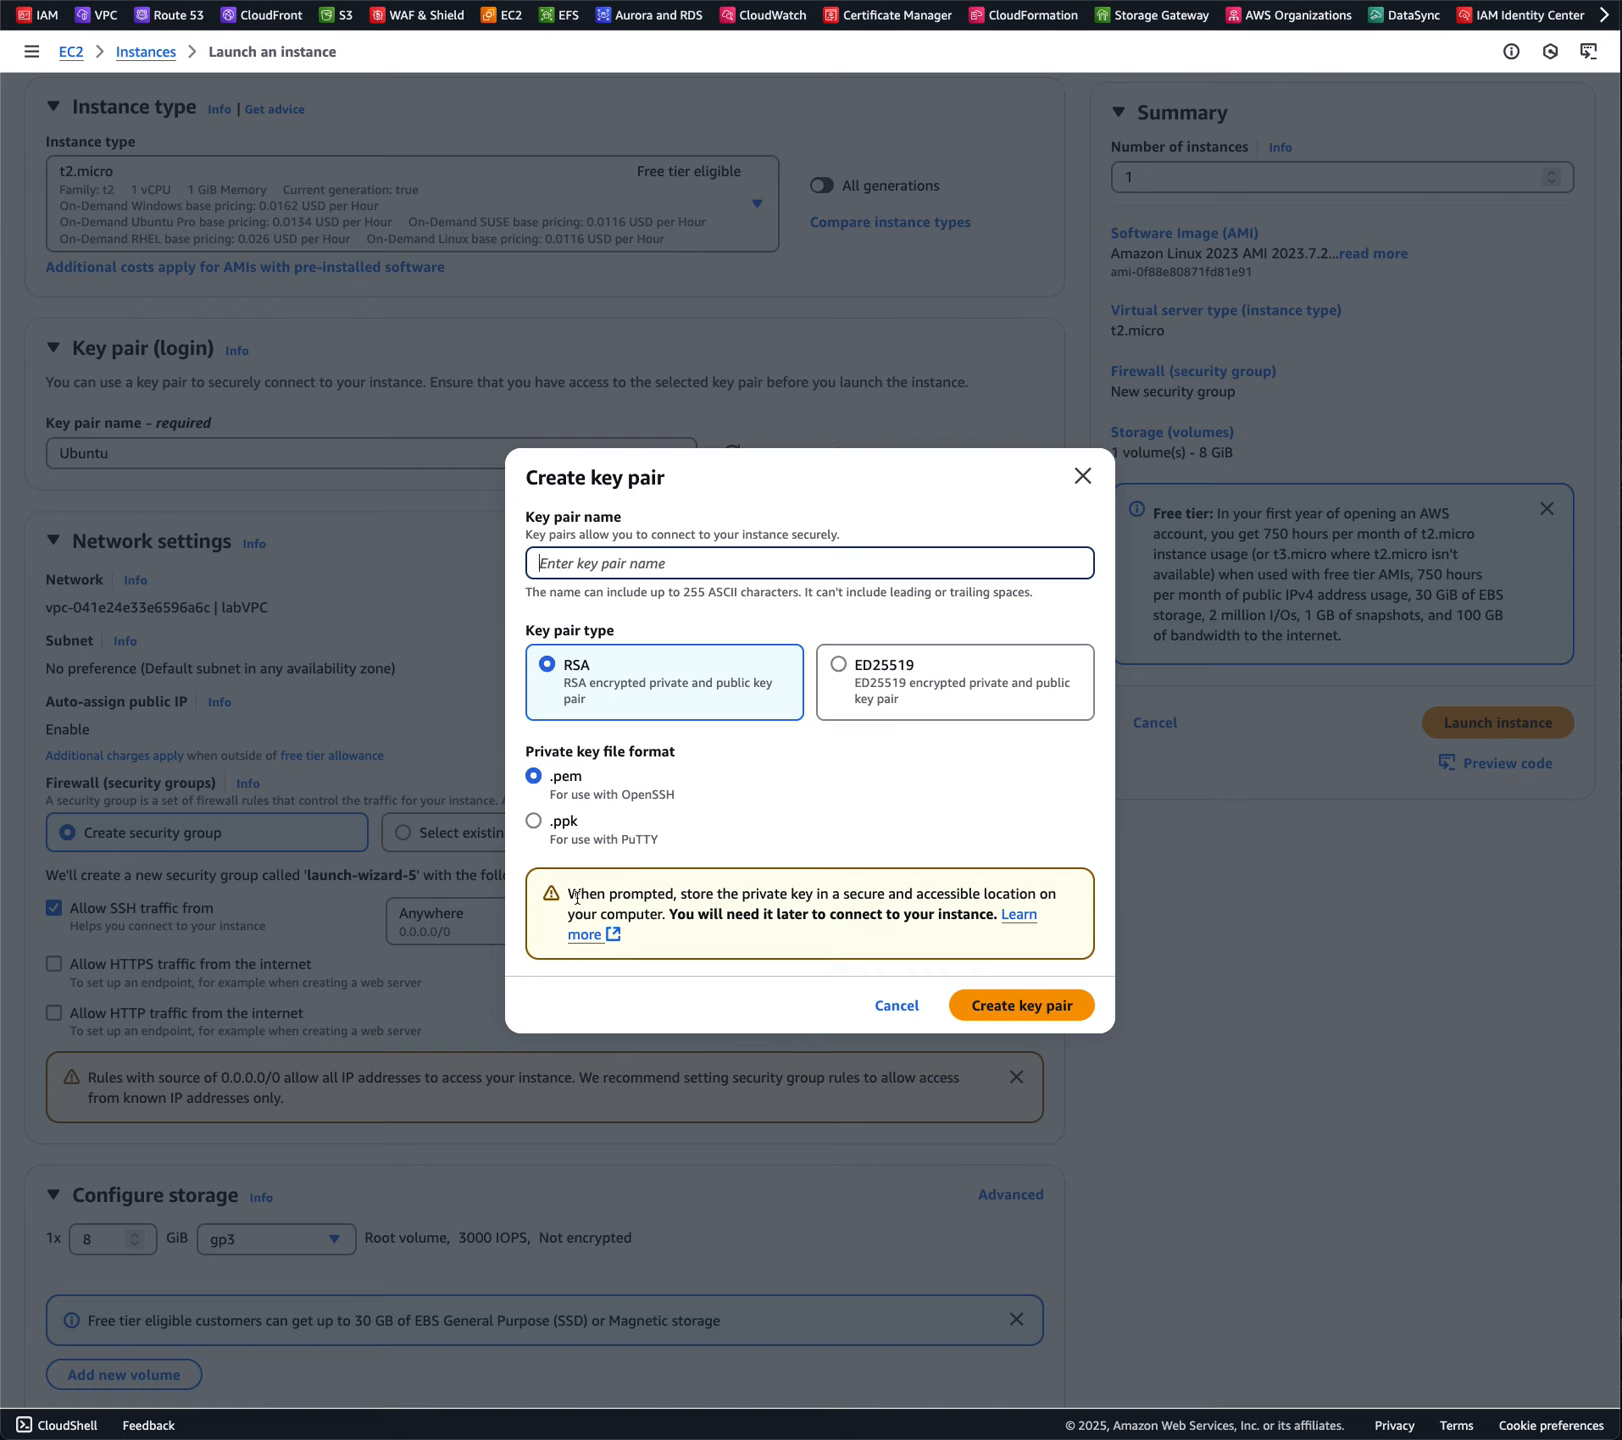
left_click_drag(566, 893, 992, 916)
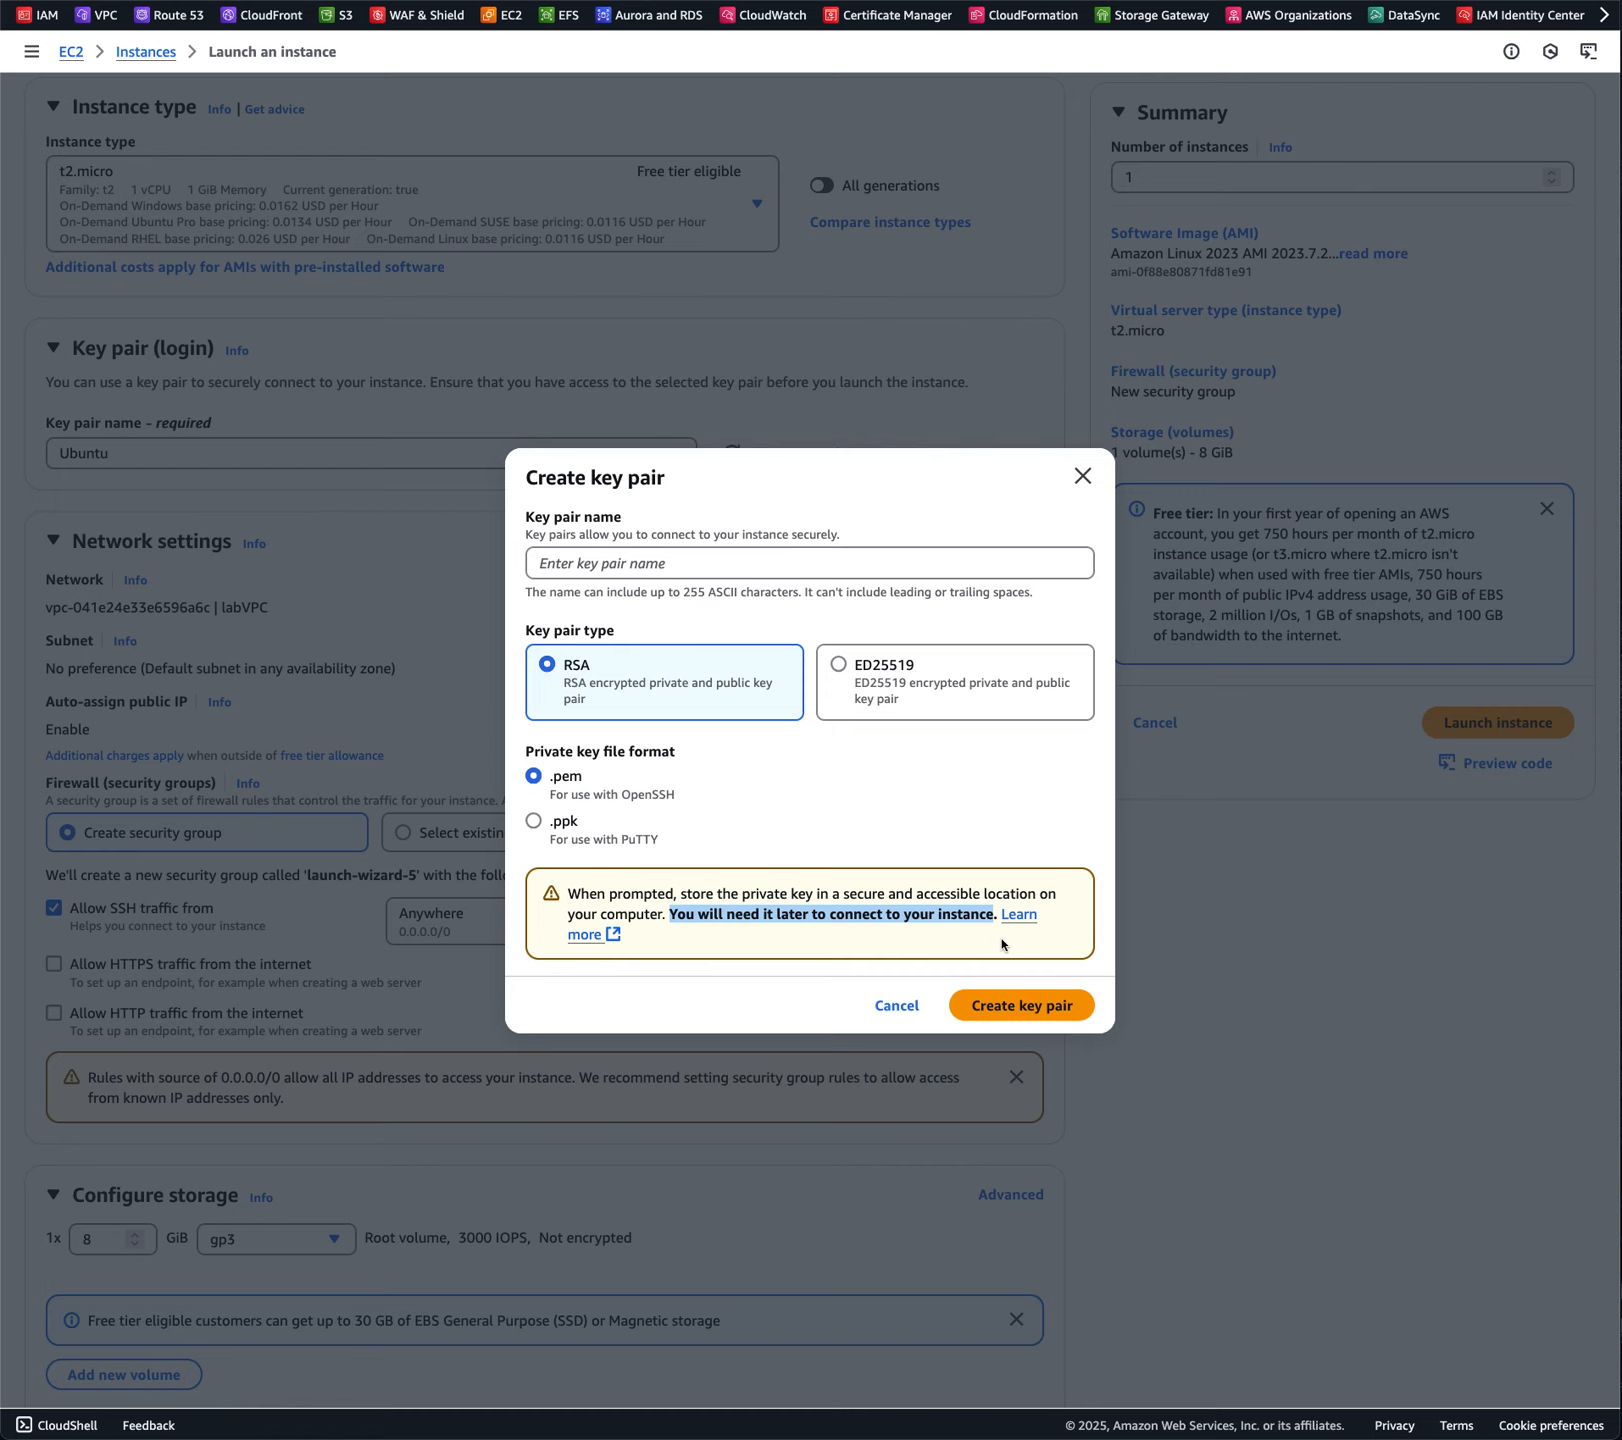
left_click(896, 1005)
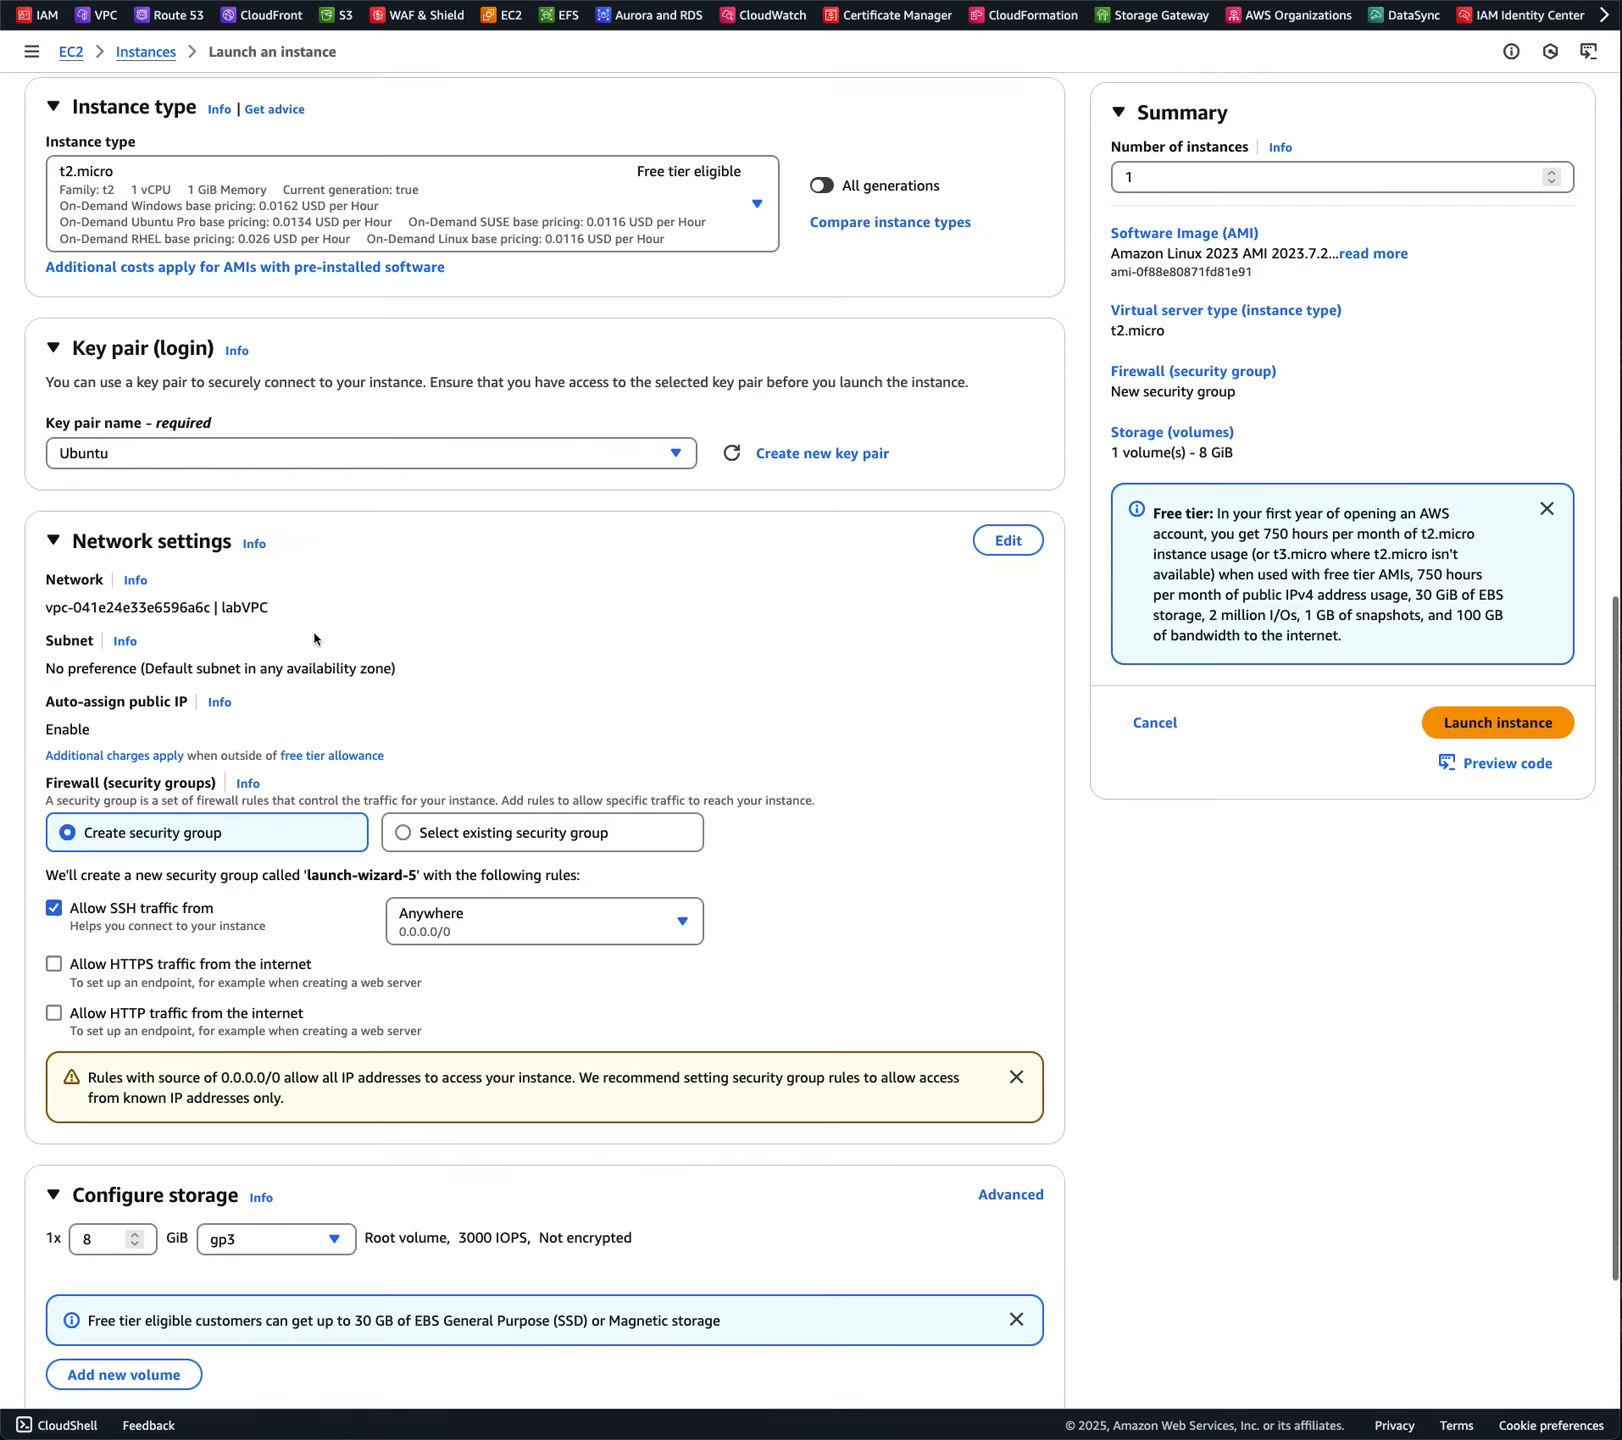
Examine the network settings for the VPC, subnet, public IP assignment and firewall
scroll(310, 640, "down", 3)
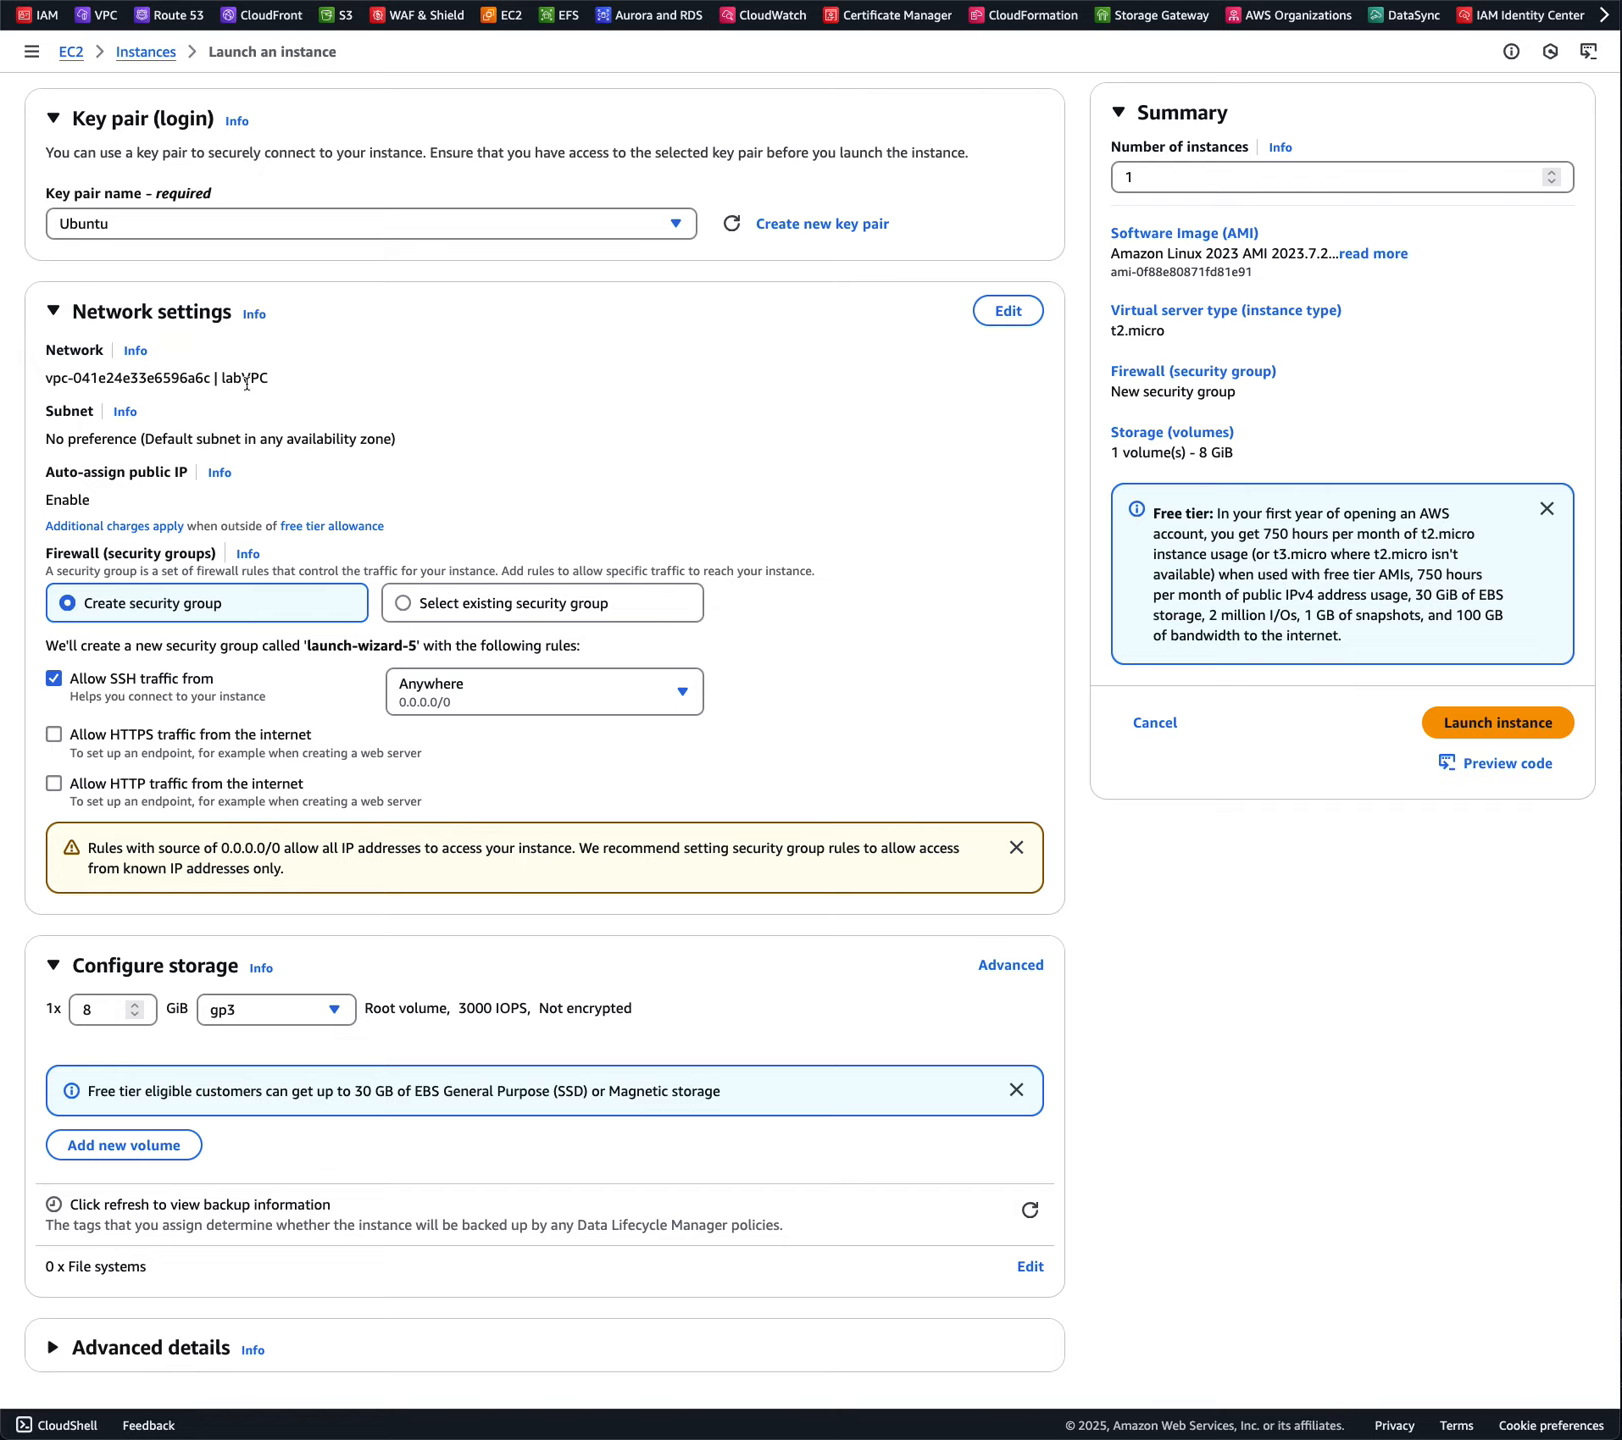
left_click_drag(270, 380, 53, 381)
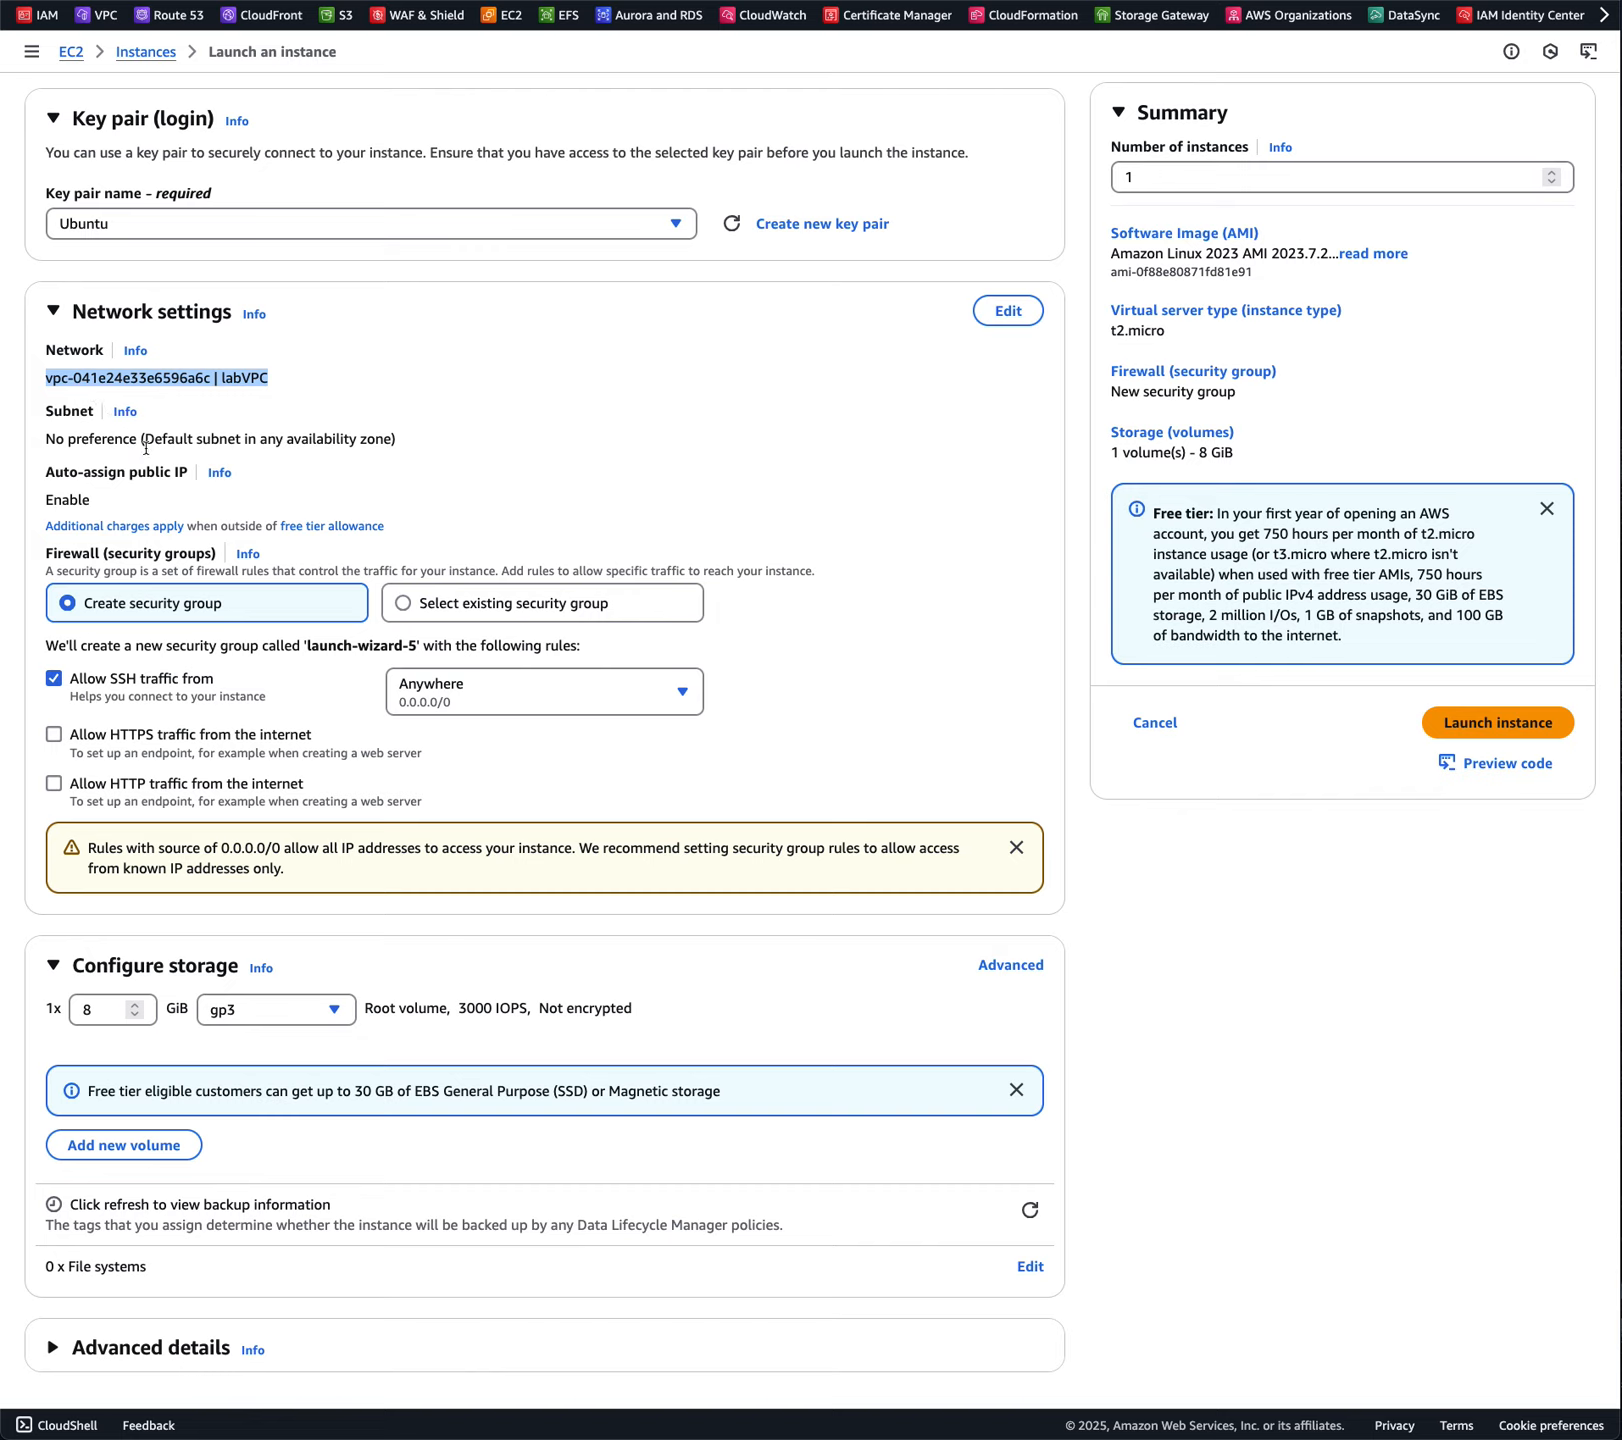
left_click_drag(47, 477, 95, 500)
left_click_drag(46, 408, 396, 440)
left_click(396, 440)
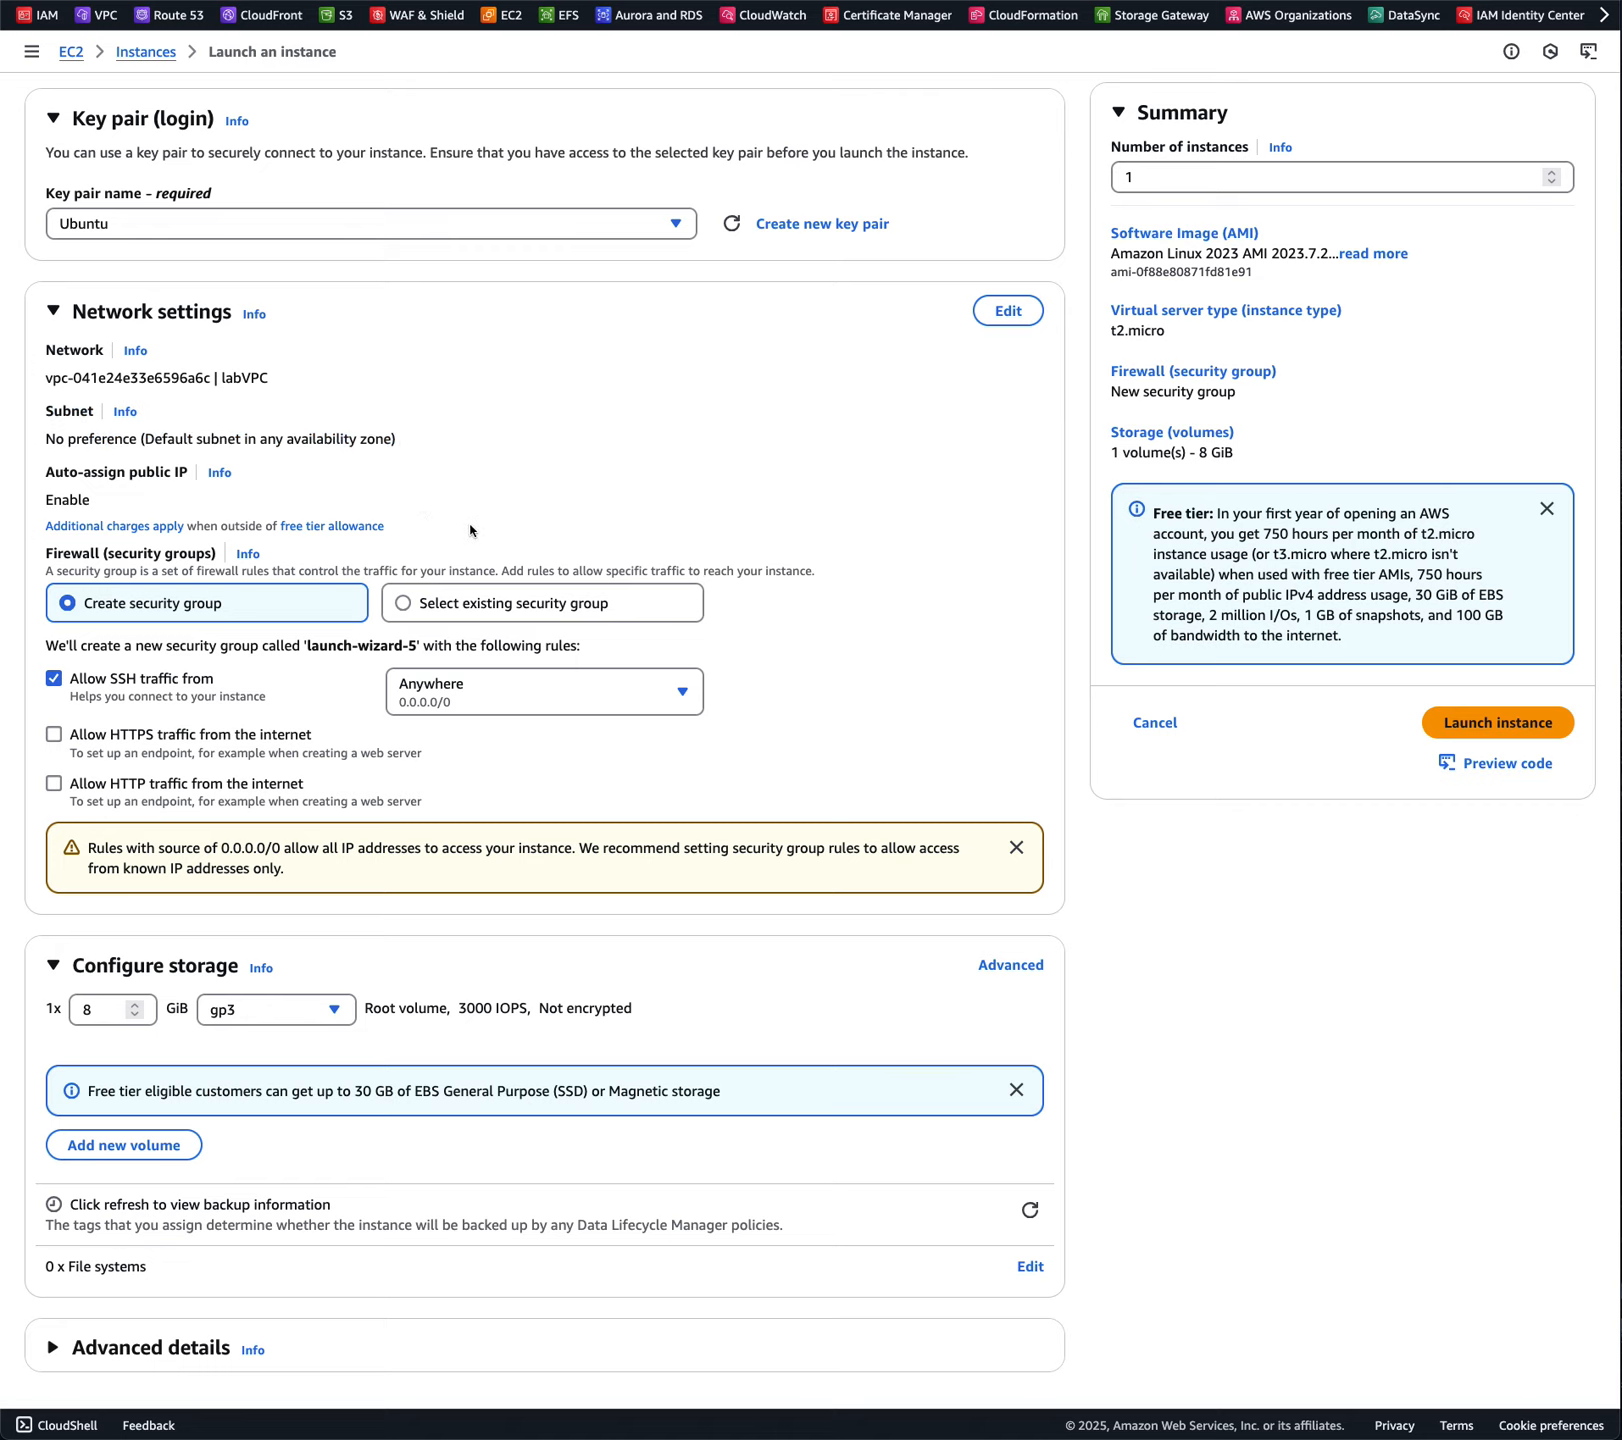
scroll(470, 530, "down", 1)
scroll(470, 530, "up", 1)
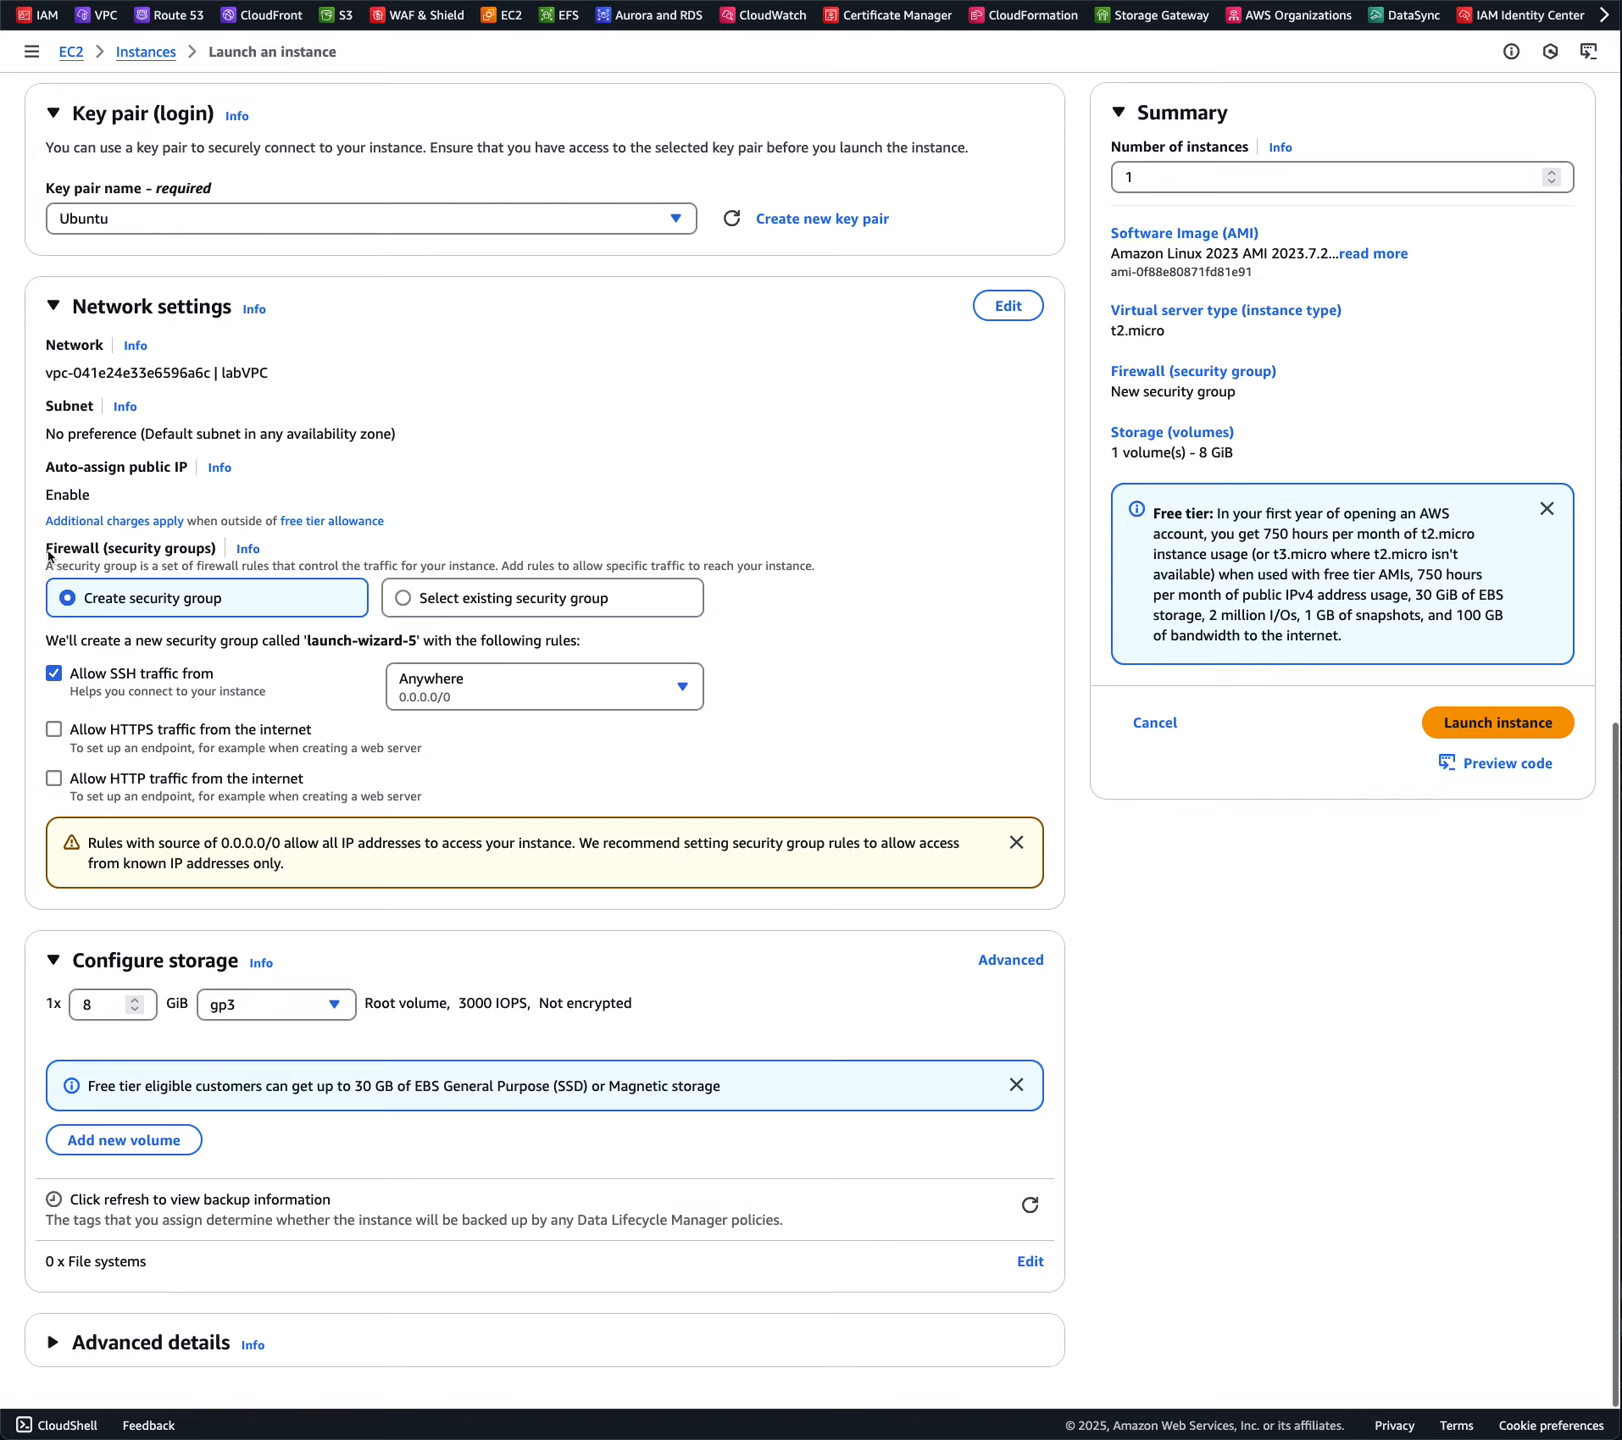
left_click_drag(47, 550, 215, 557)
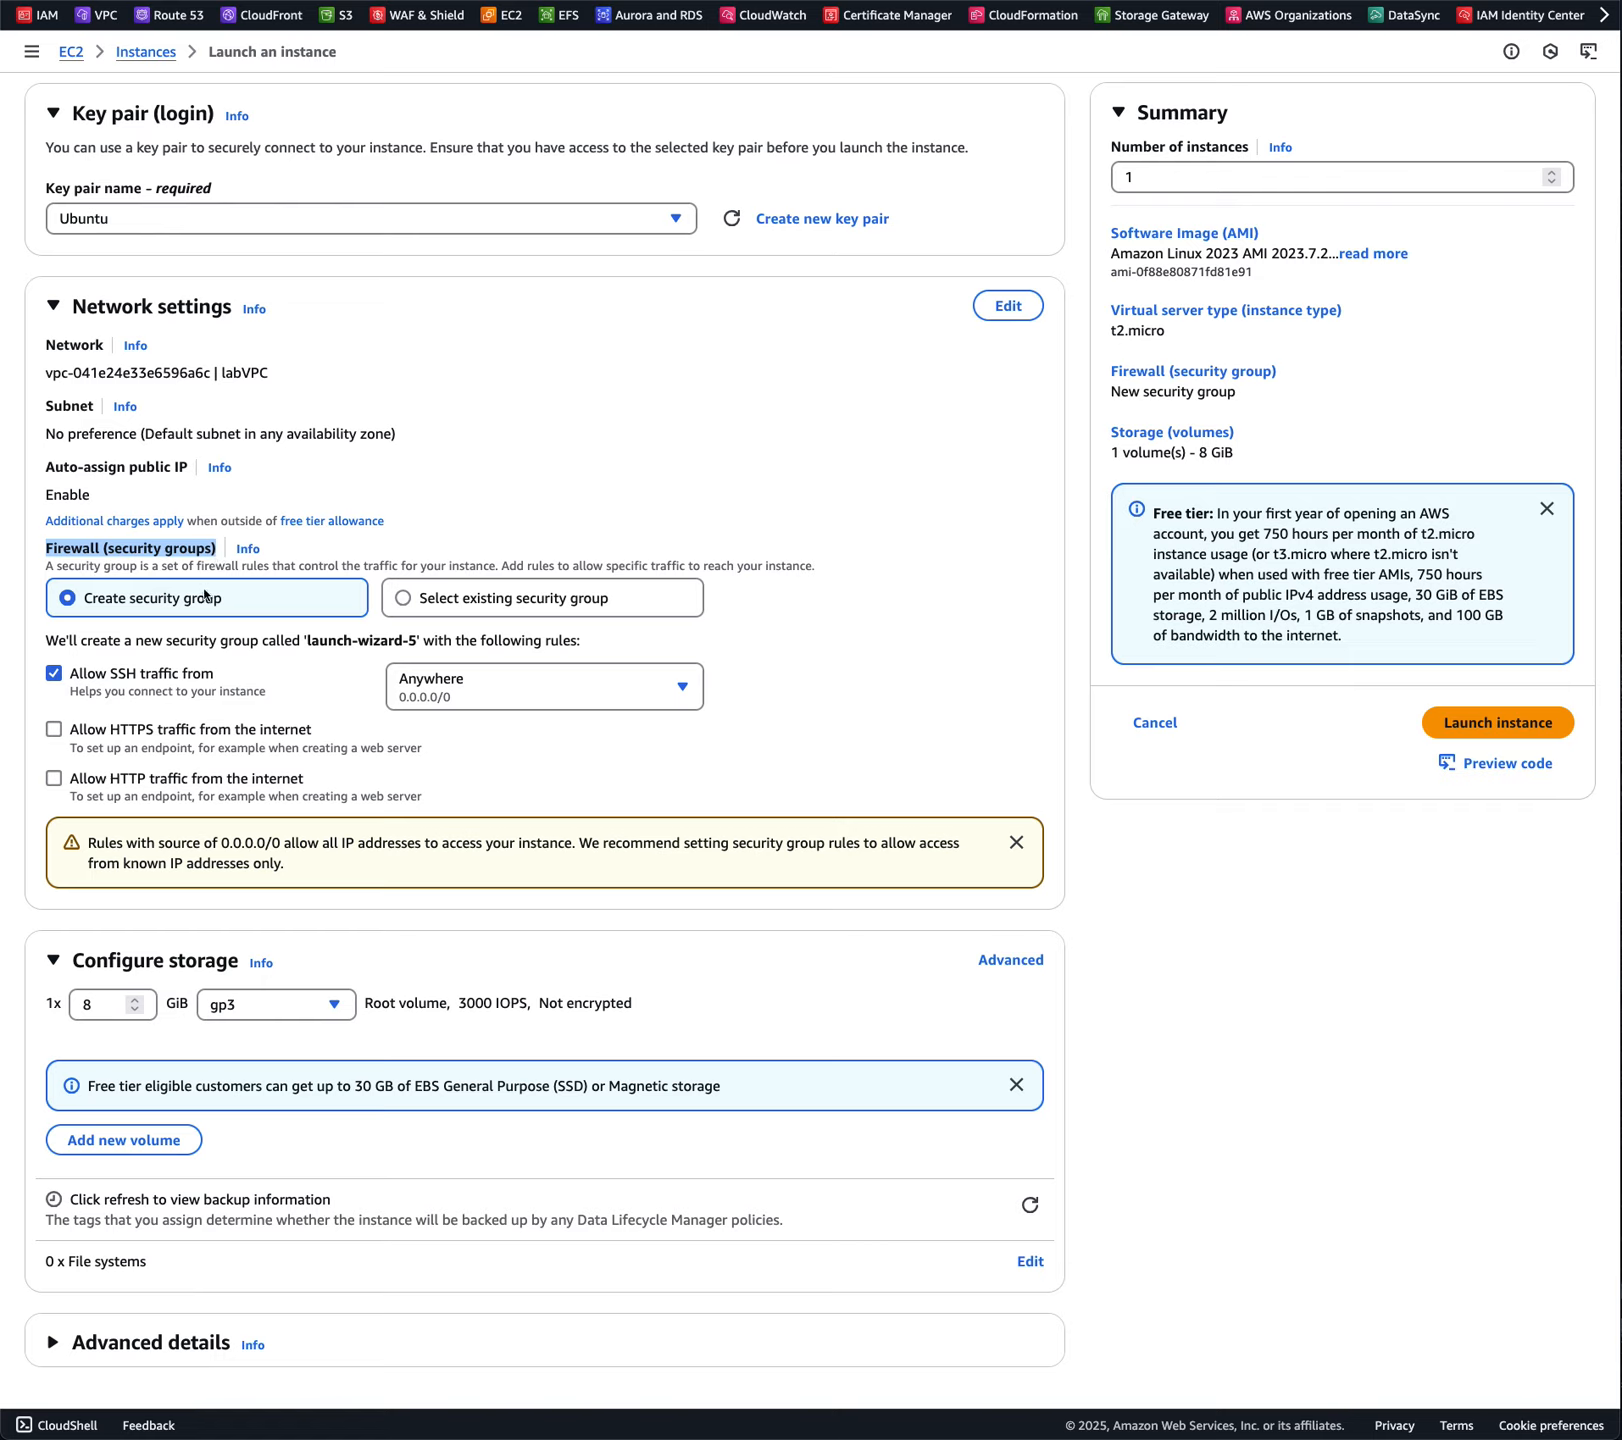
left_click(440, 551)
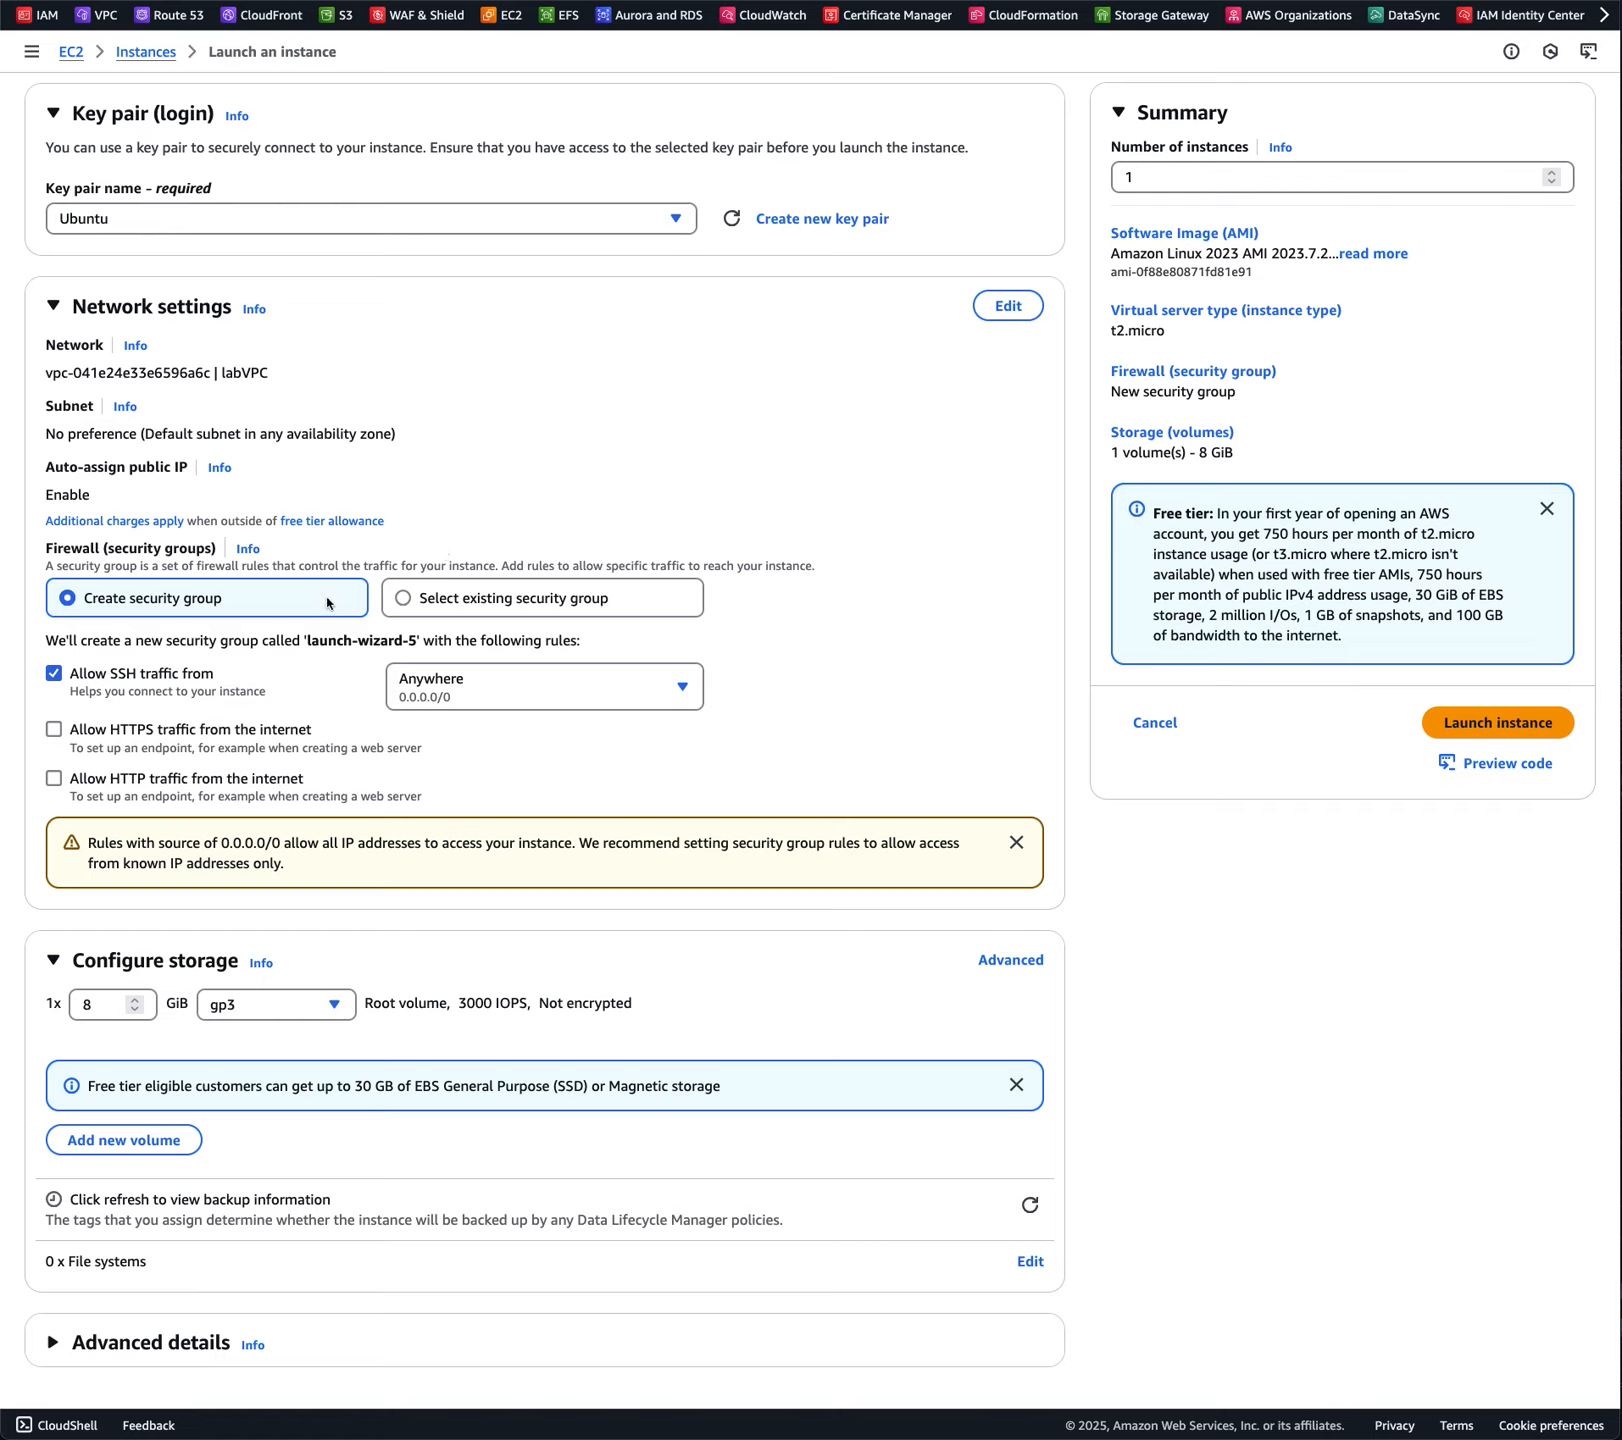
Assign the existing security group MyIpAddress to the new instance instead of creating one
left_click(415, 598)
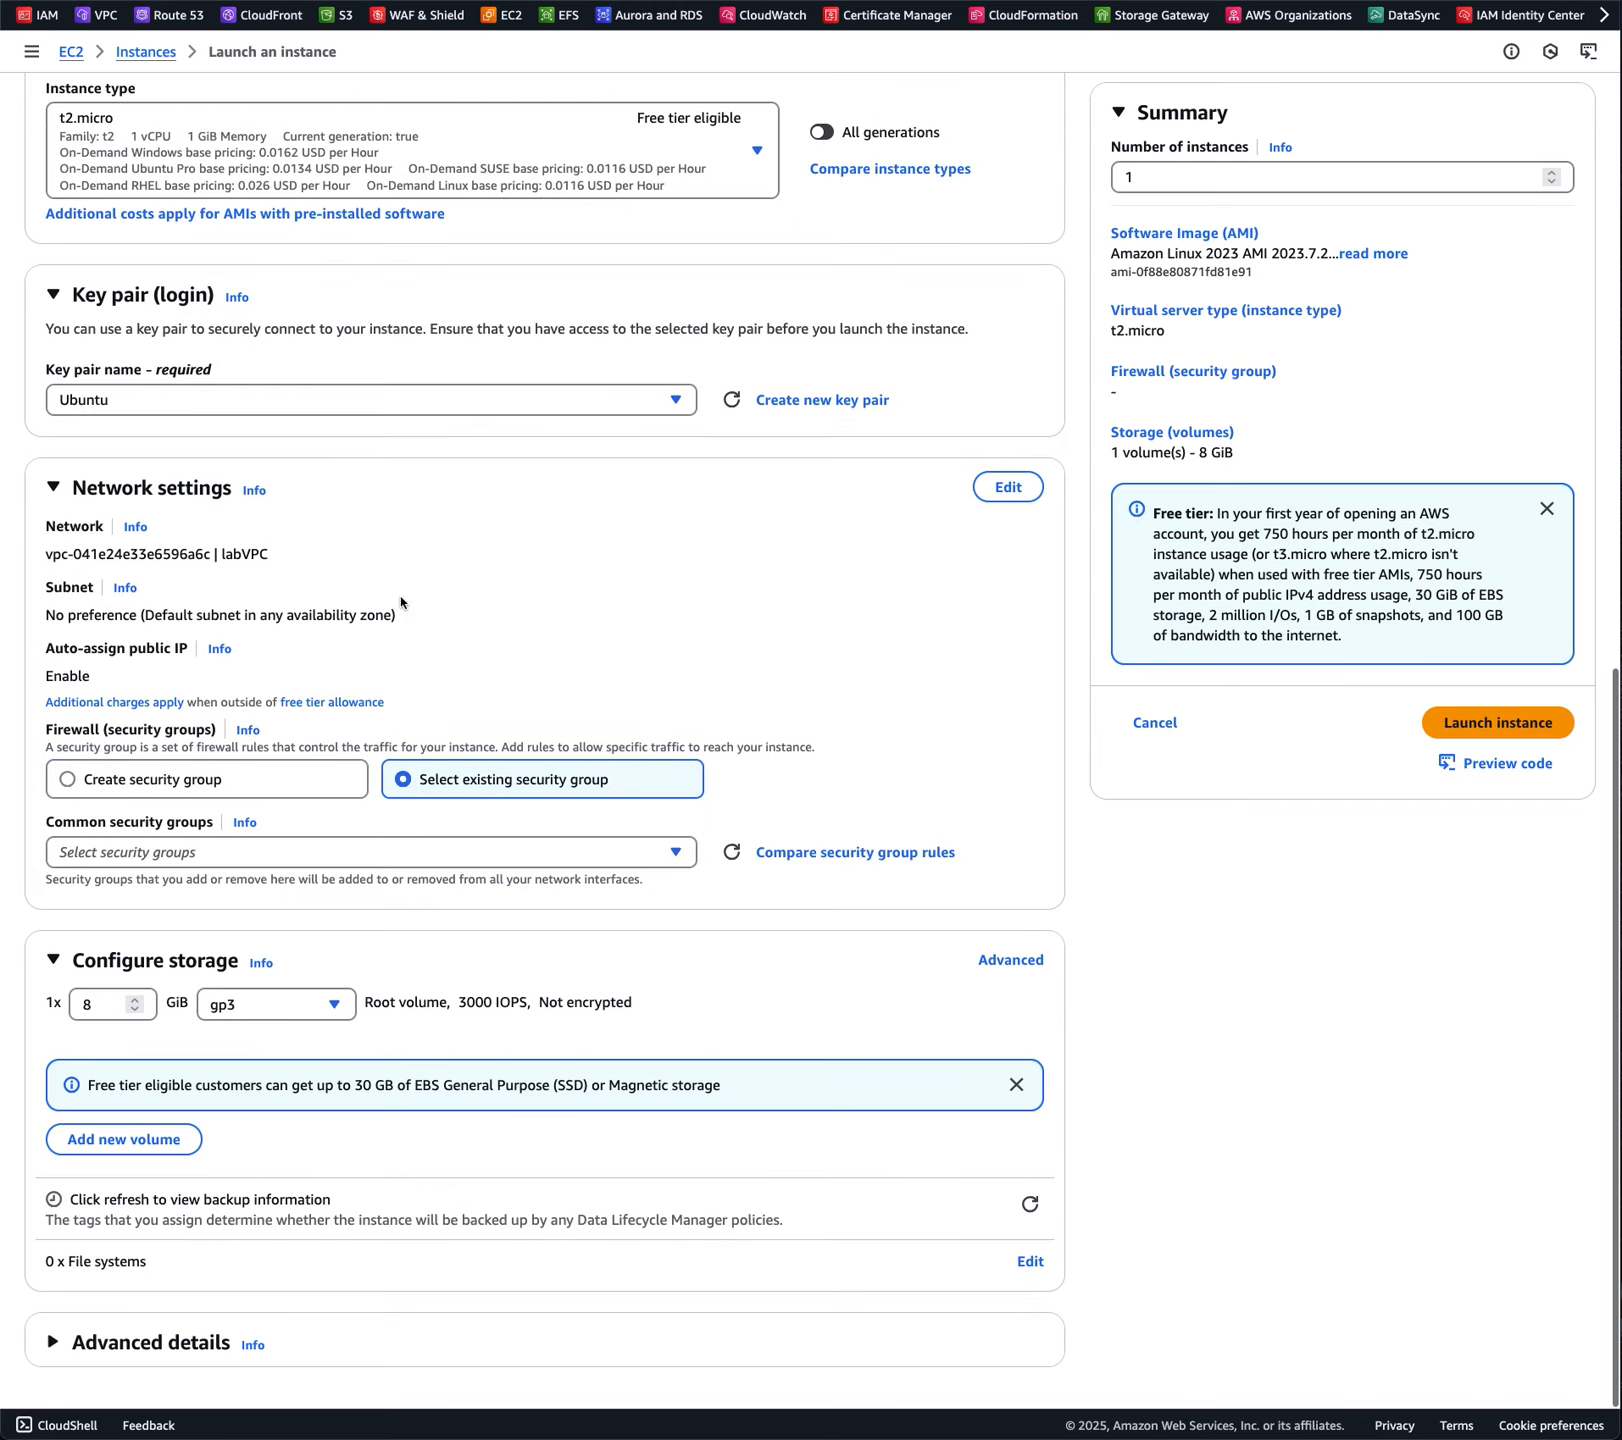
left_click(438, 852)
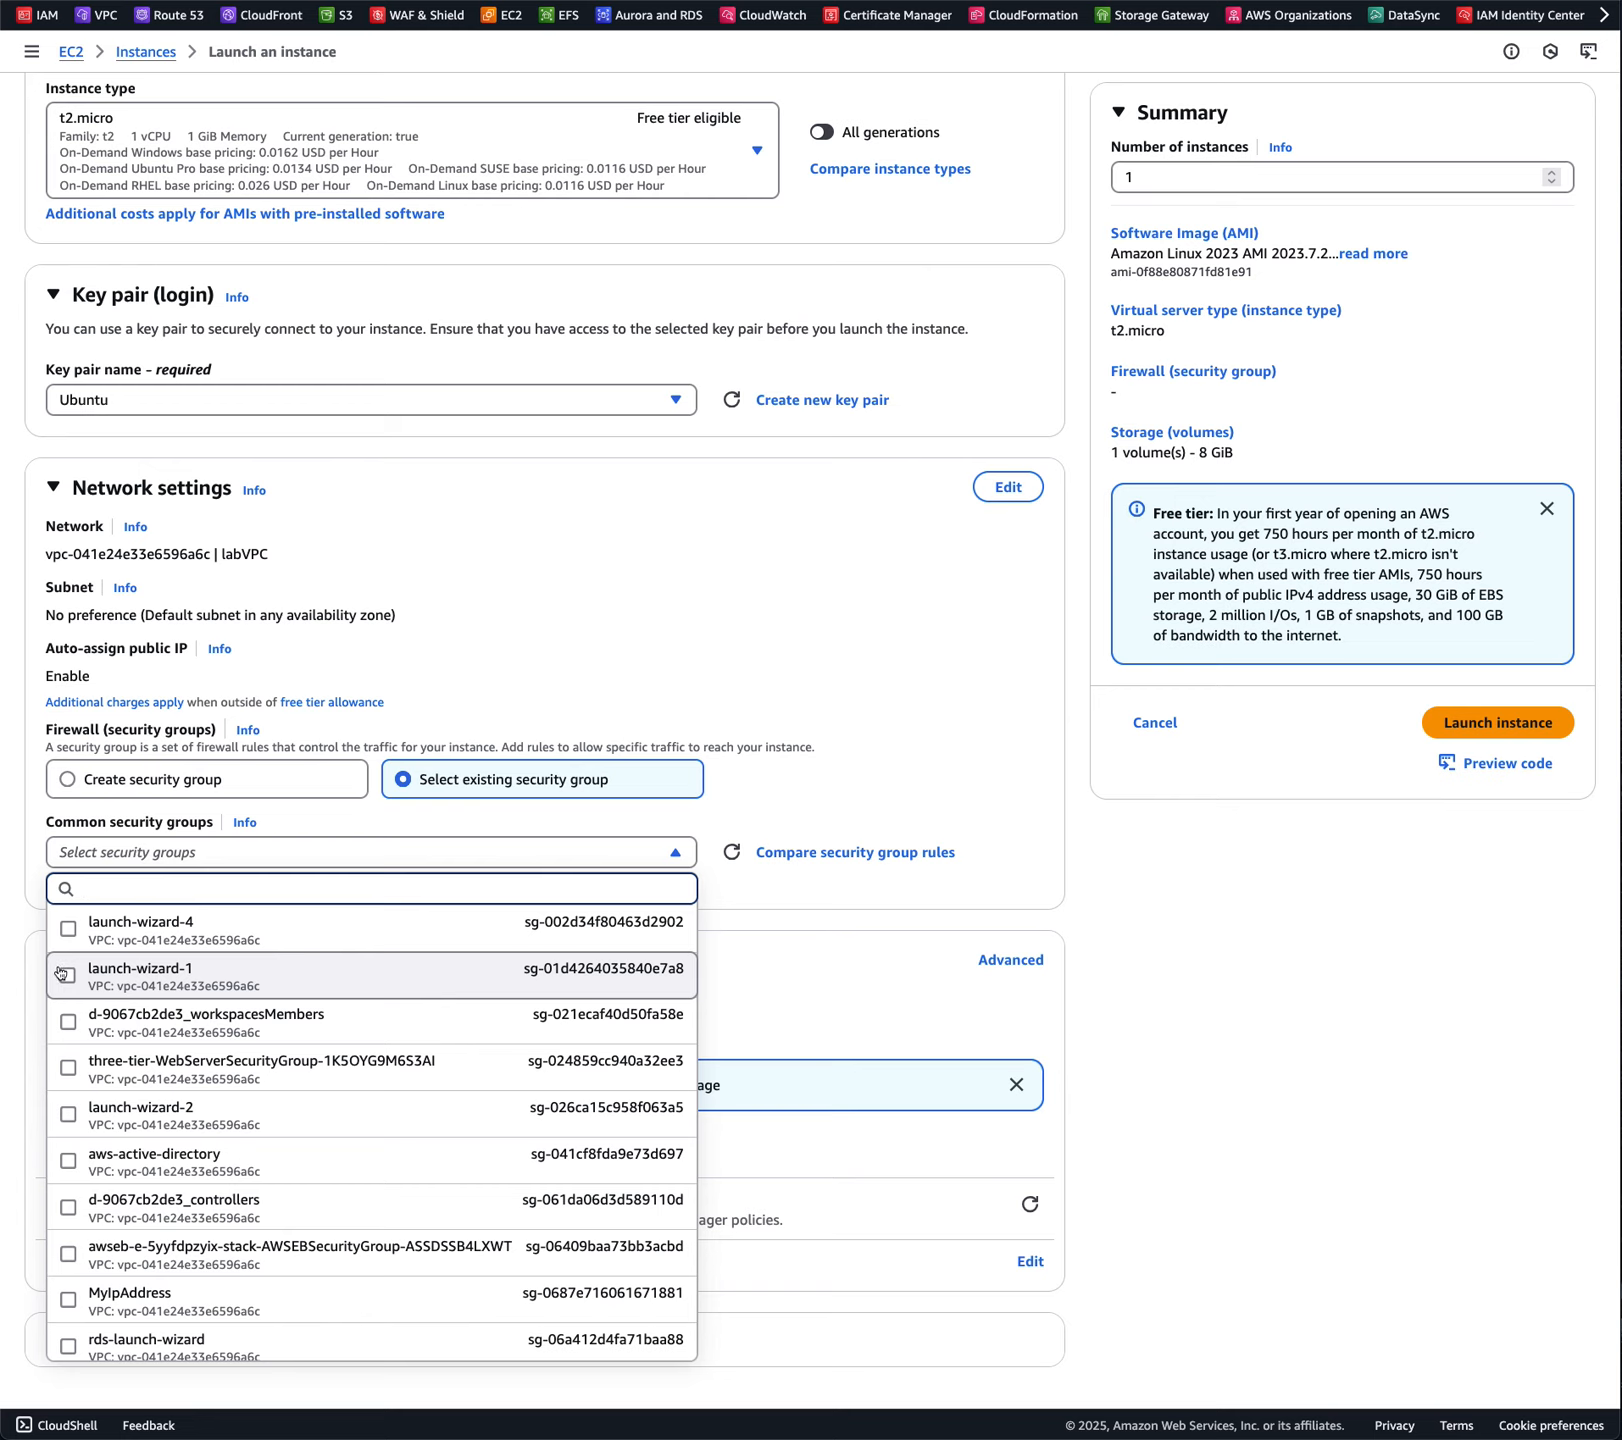
left_click(68, 1299)
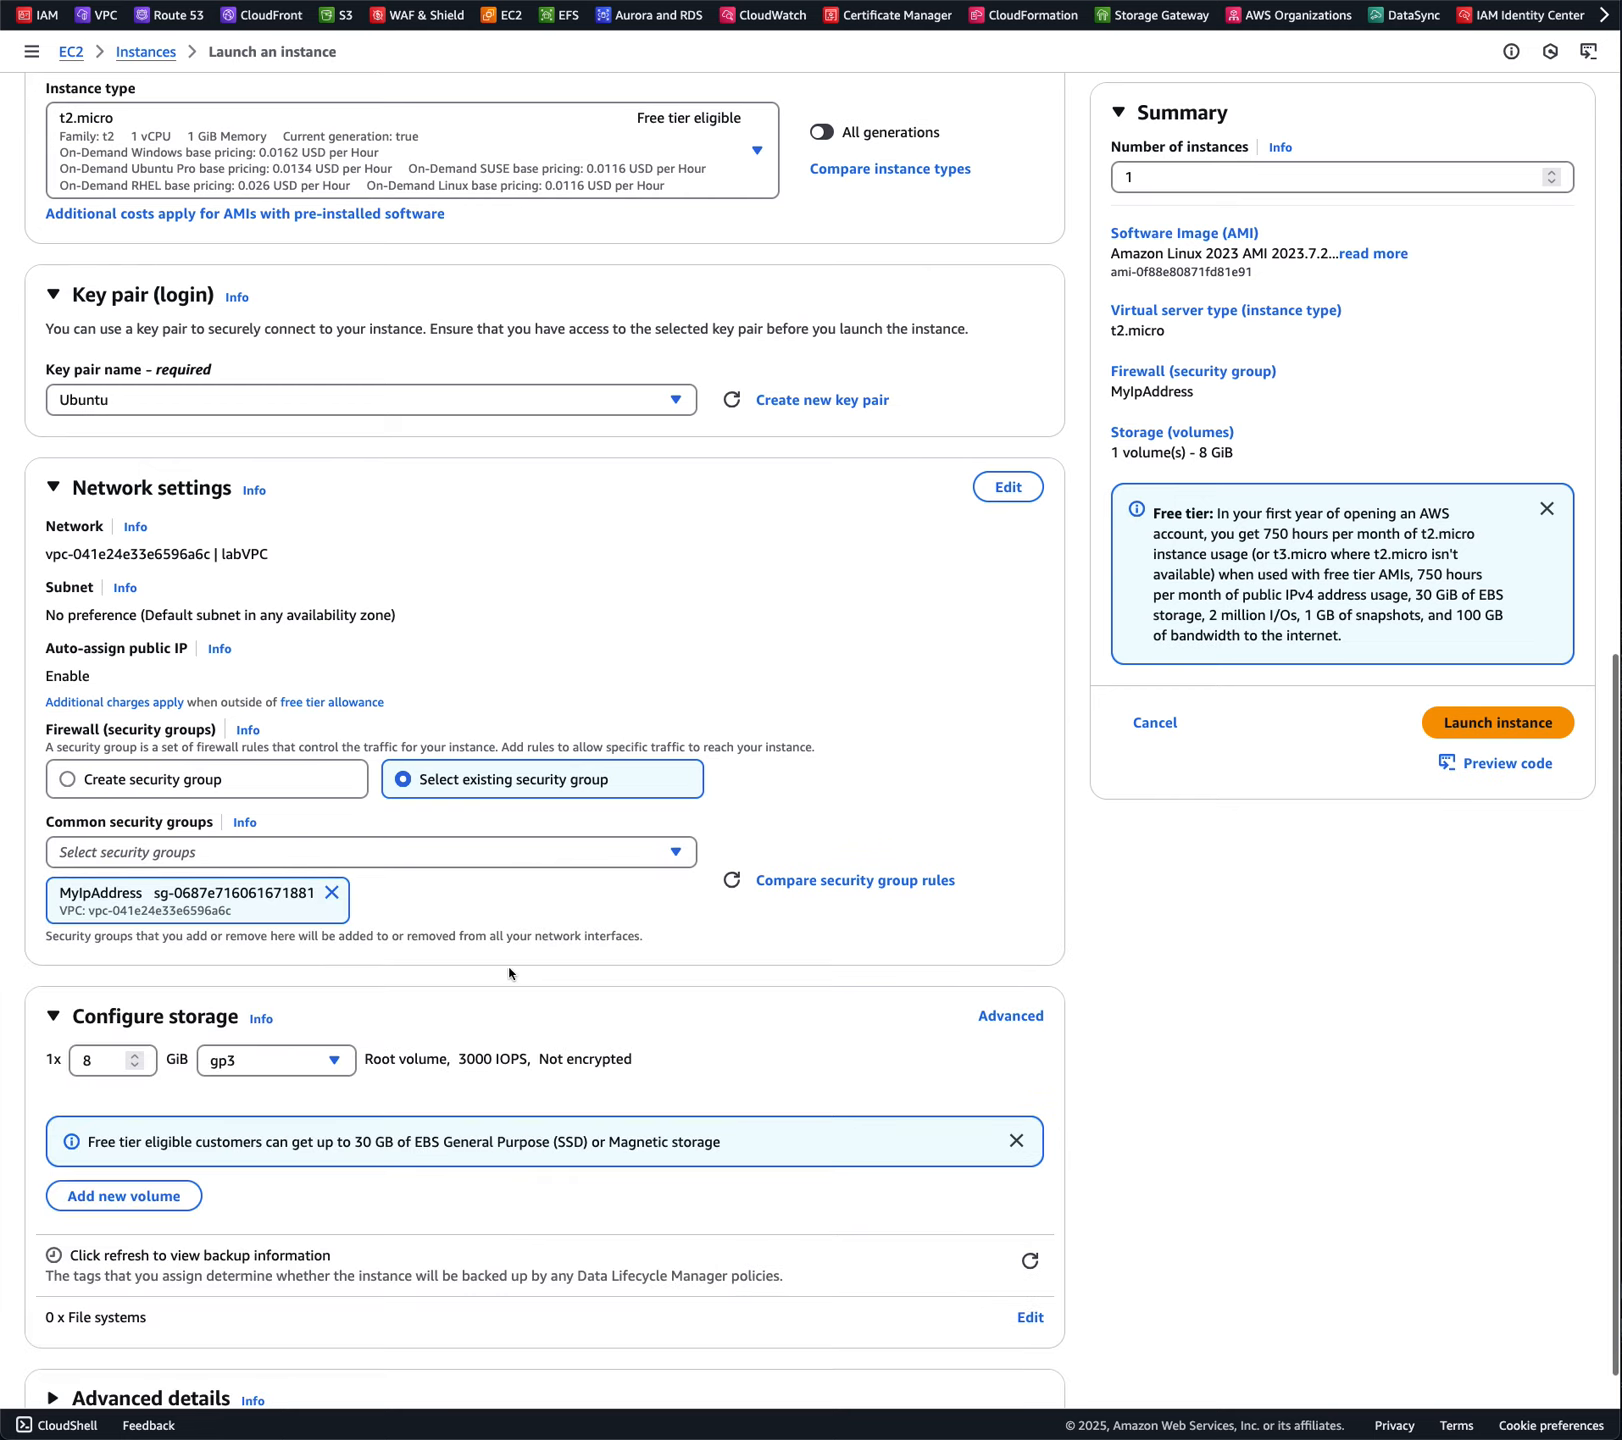
Set the root volume's size to 50 GiB in the storage configuration
scroll(510, 974, "down", 1)
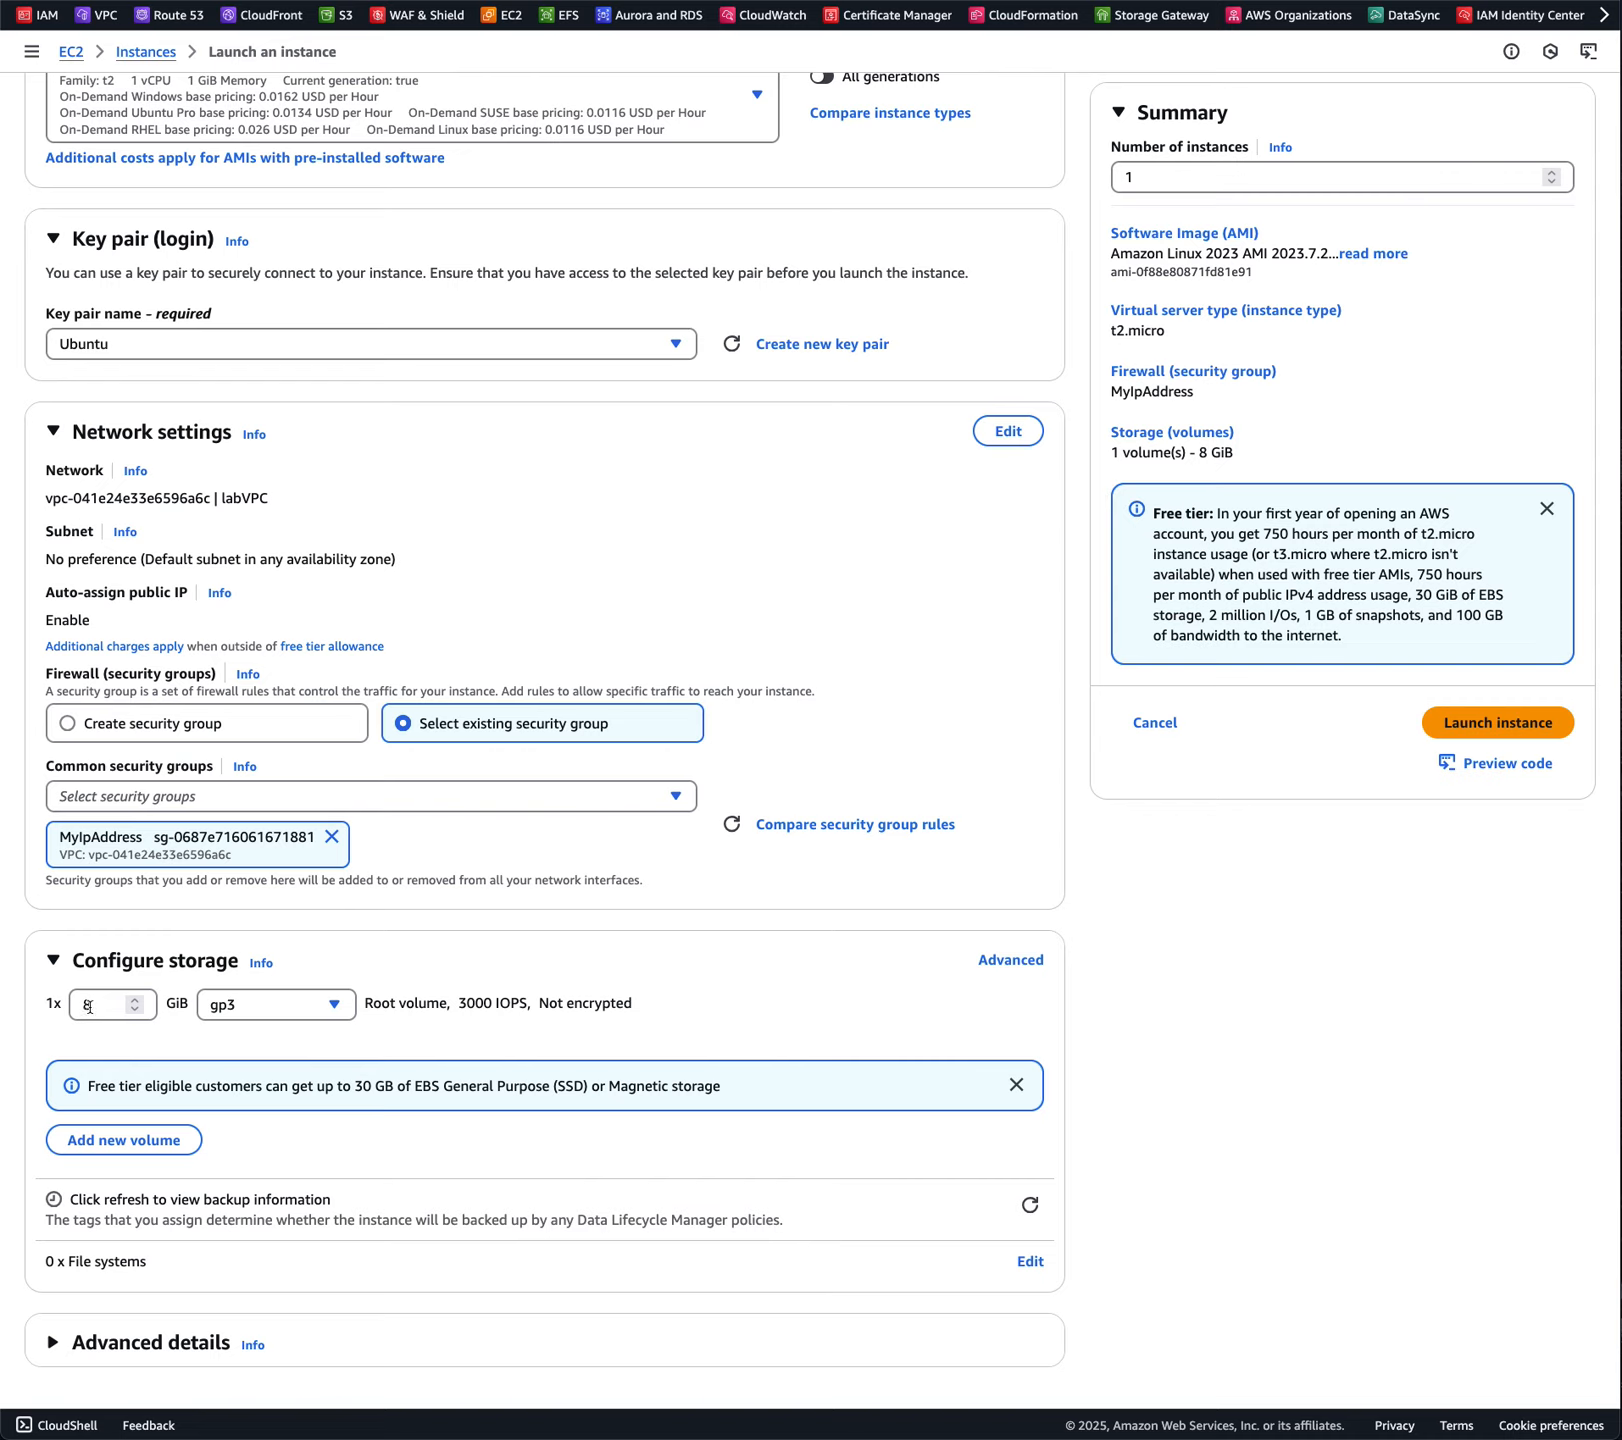
left_click_drag(361, 1011, 448, 1005)
double_click(102, 1006)
type("50")
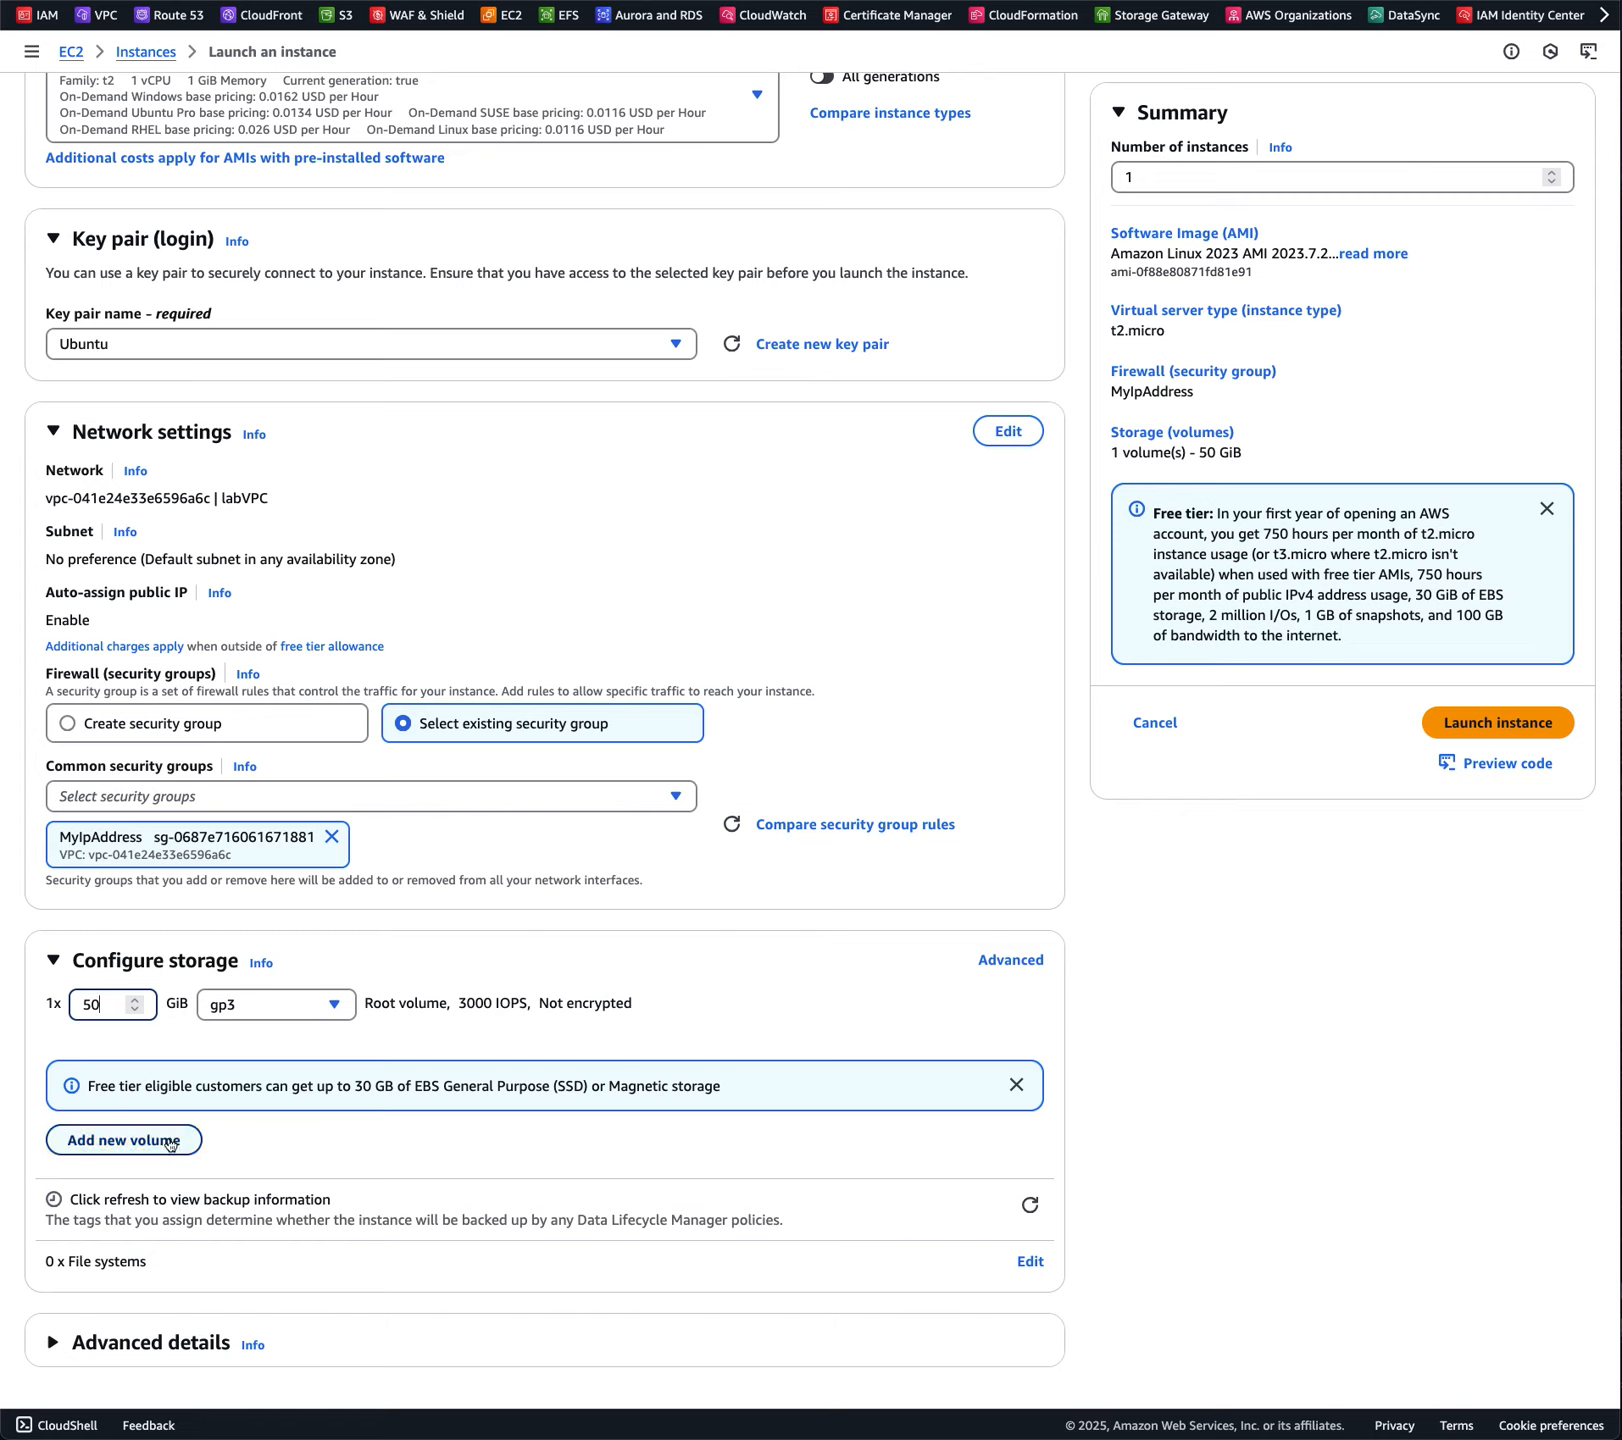
Add a second EBS volume of 30 GiB with the Magnetic (standard) volume type
left_click(170, 1144)
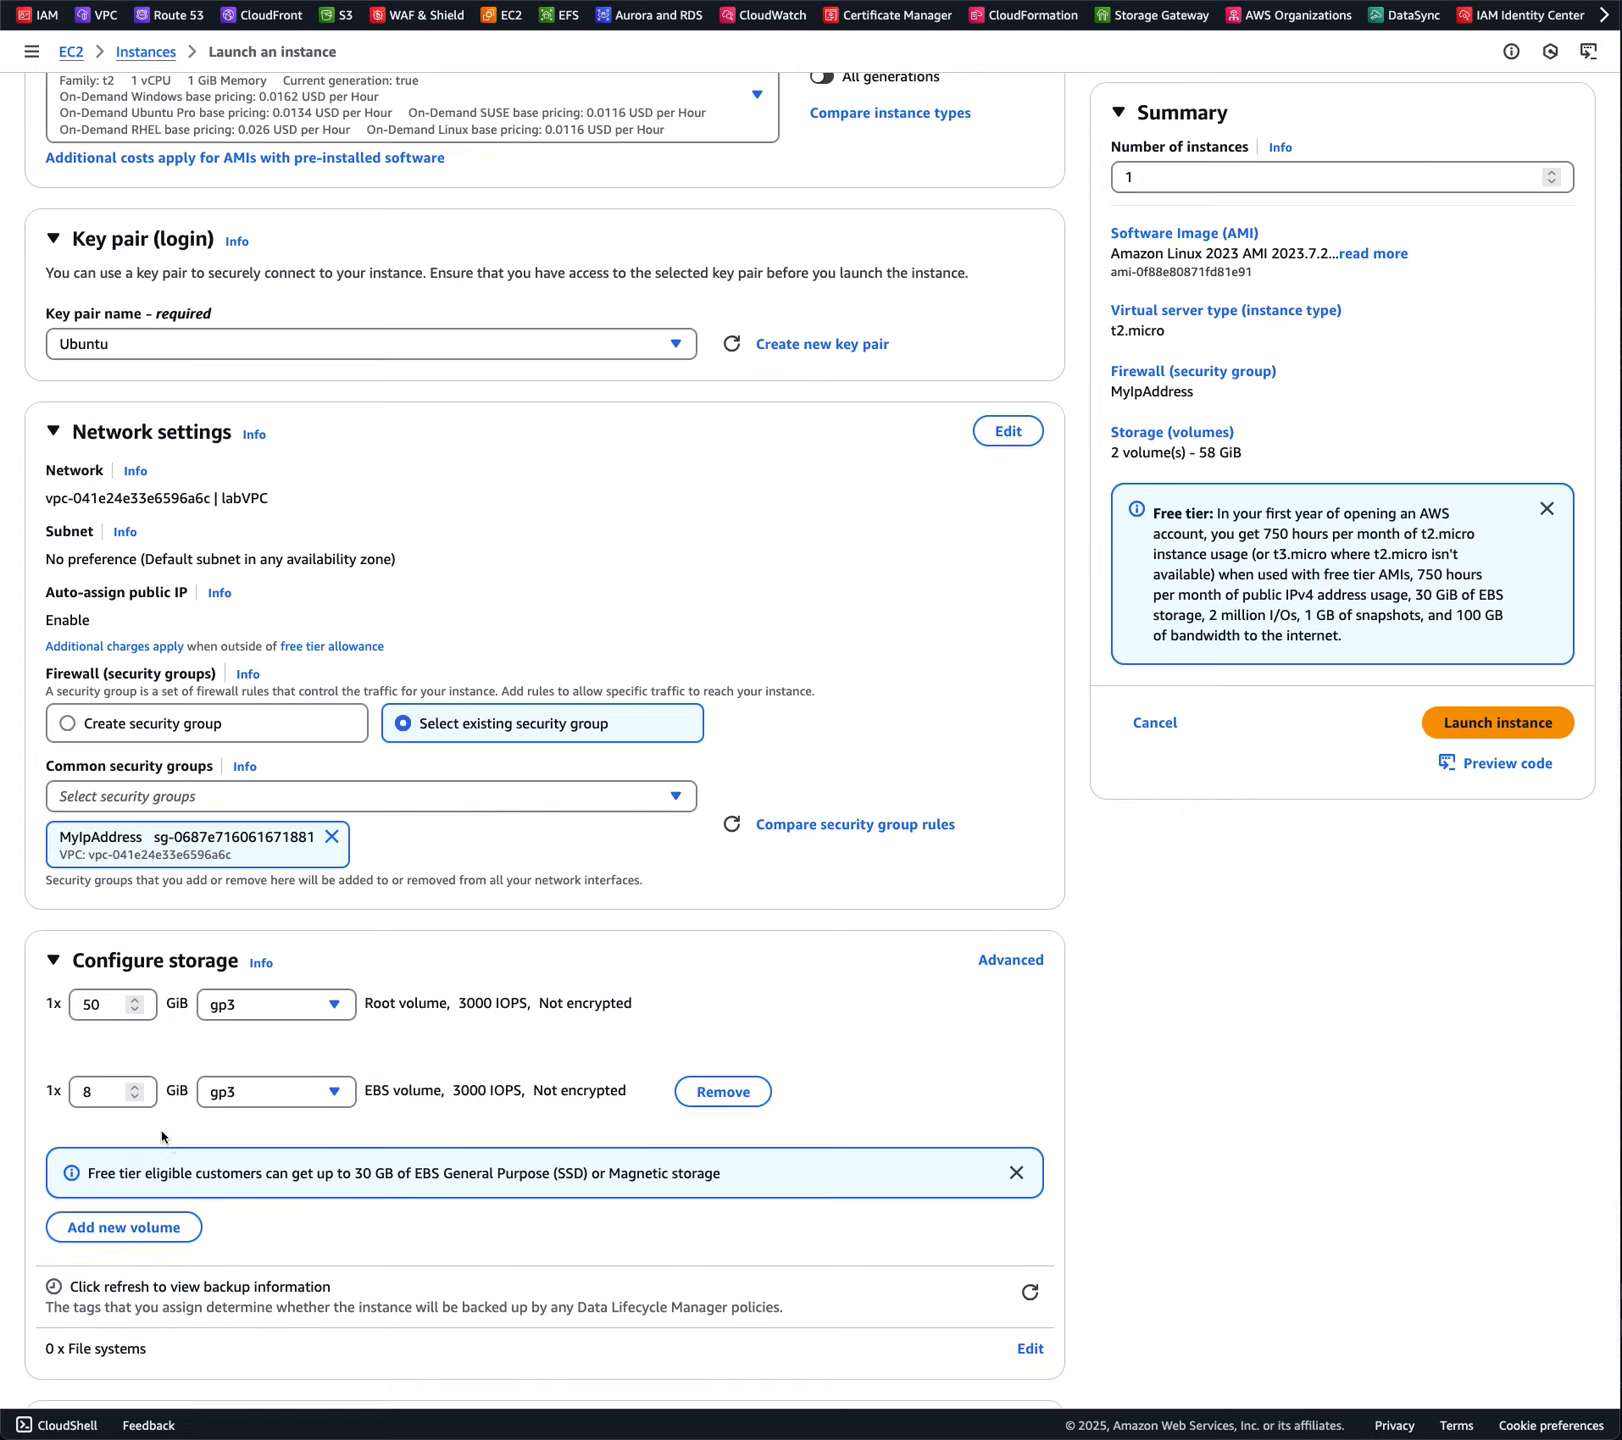
left_click(131, 1087)
left_click(131, 1087)
left_click(131, 1087)
left_click_drag(118, 1091, 57, 1088)
type("30")
left_click(291, 1092)
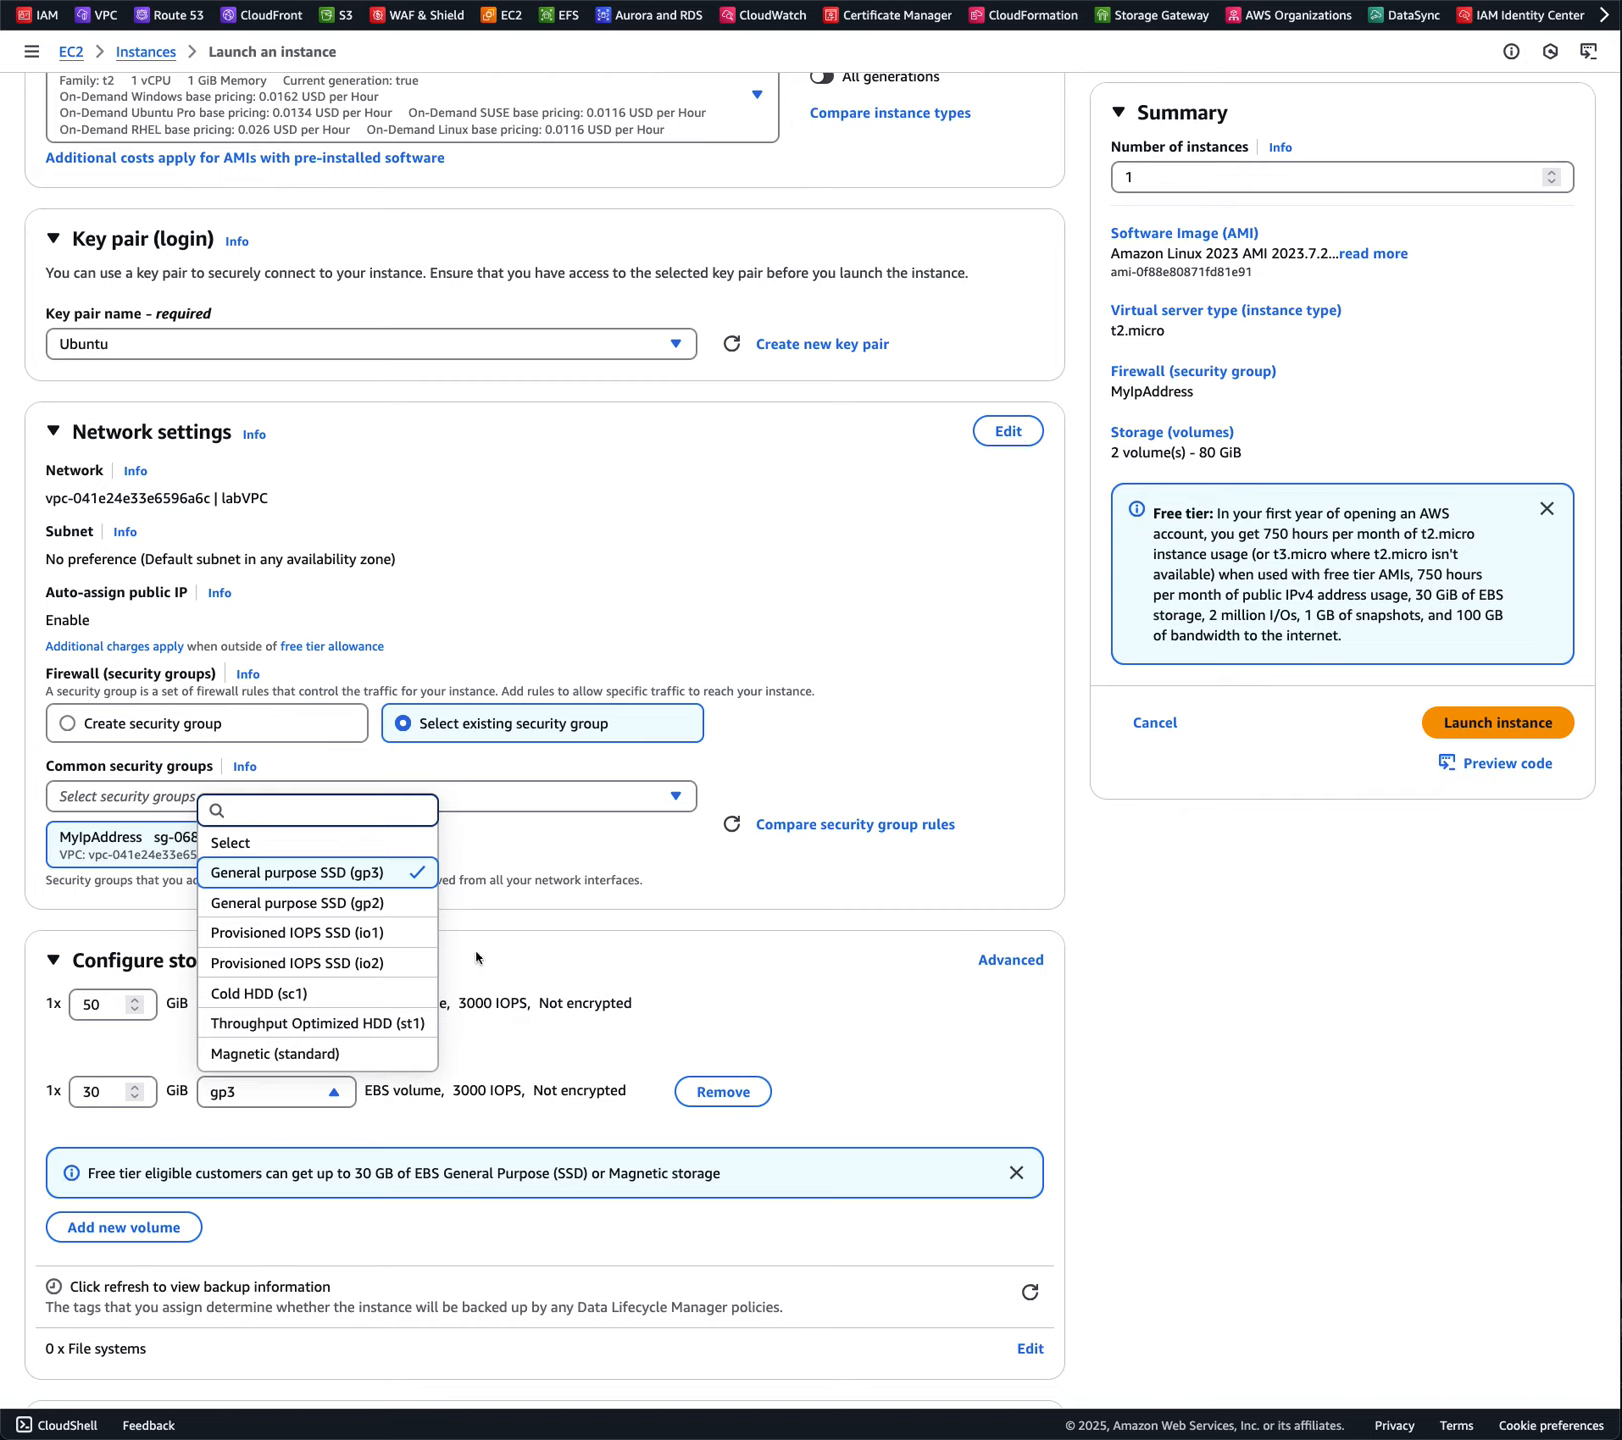
left_click(261, 1056)
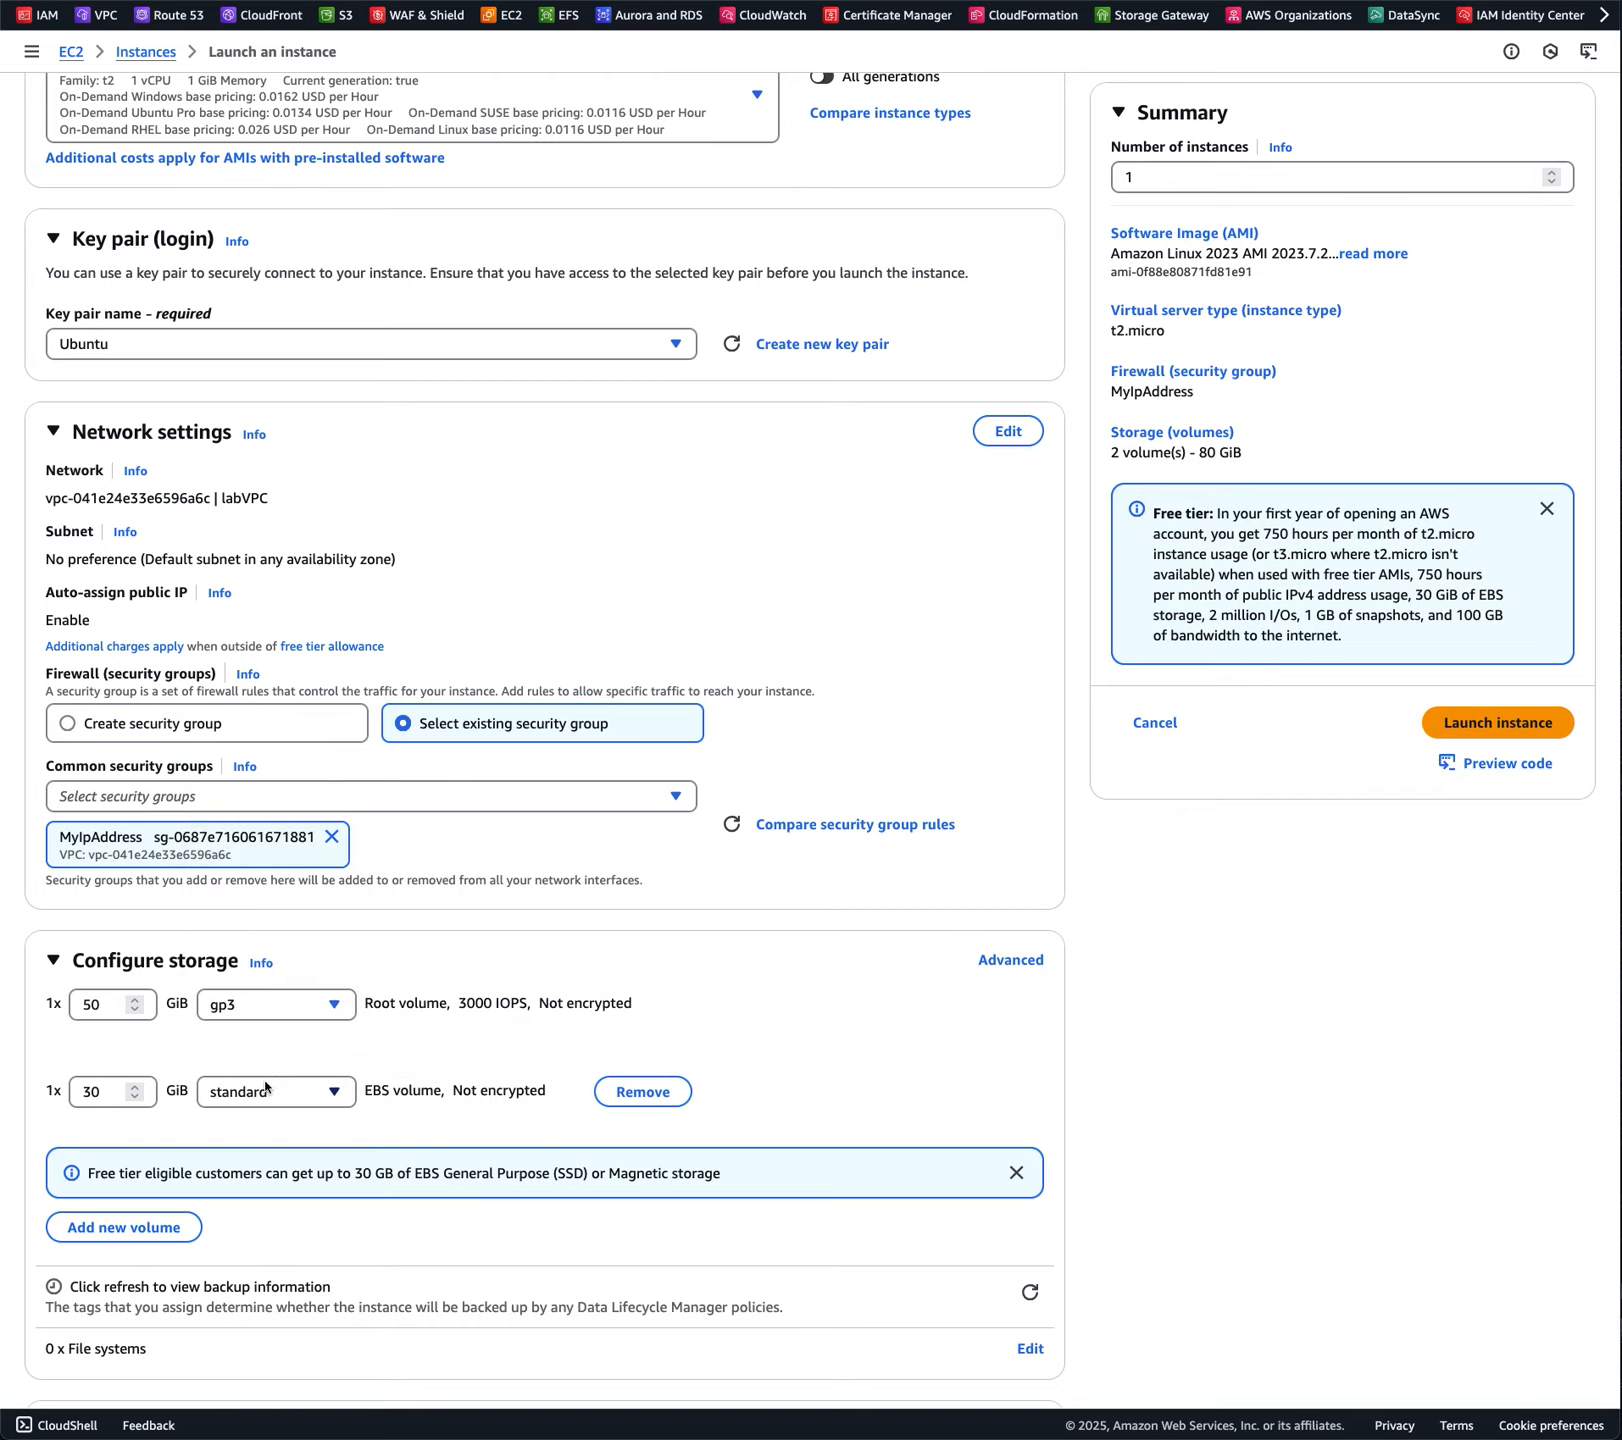
Examine the advanced details of the instance down to the optional user data field
scroll(265, 1082, "down", 2)
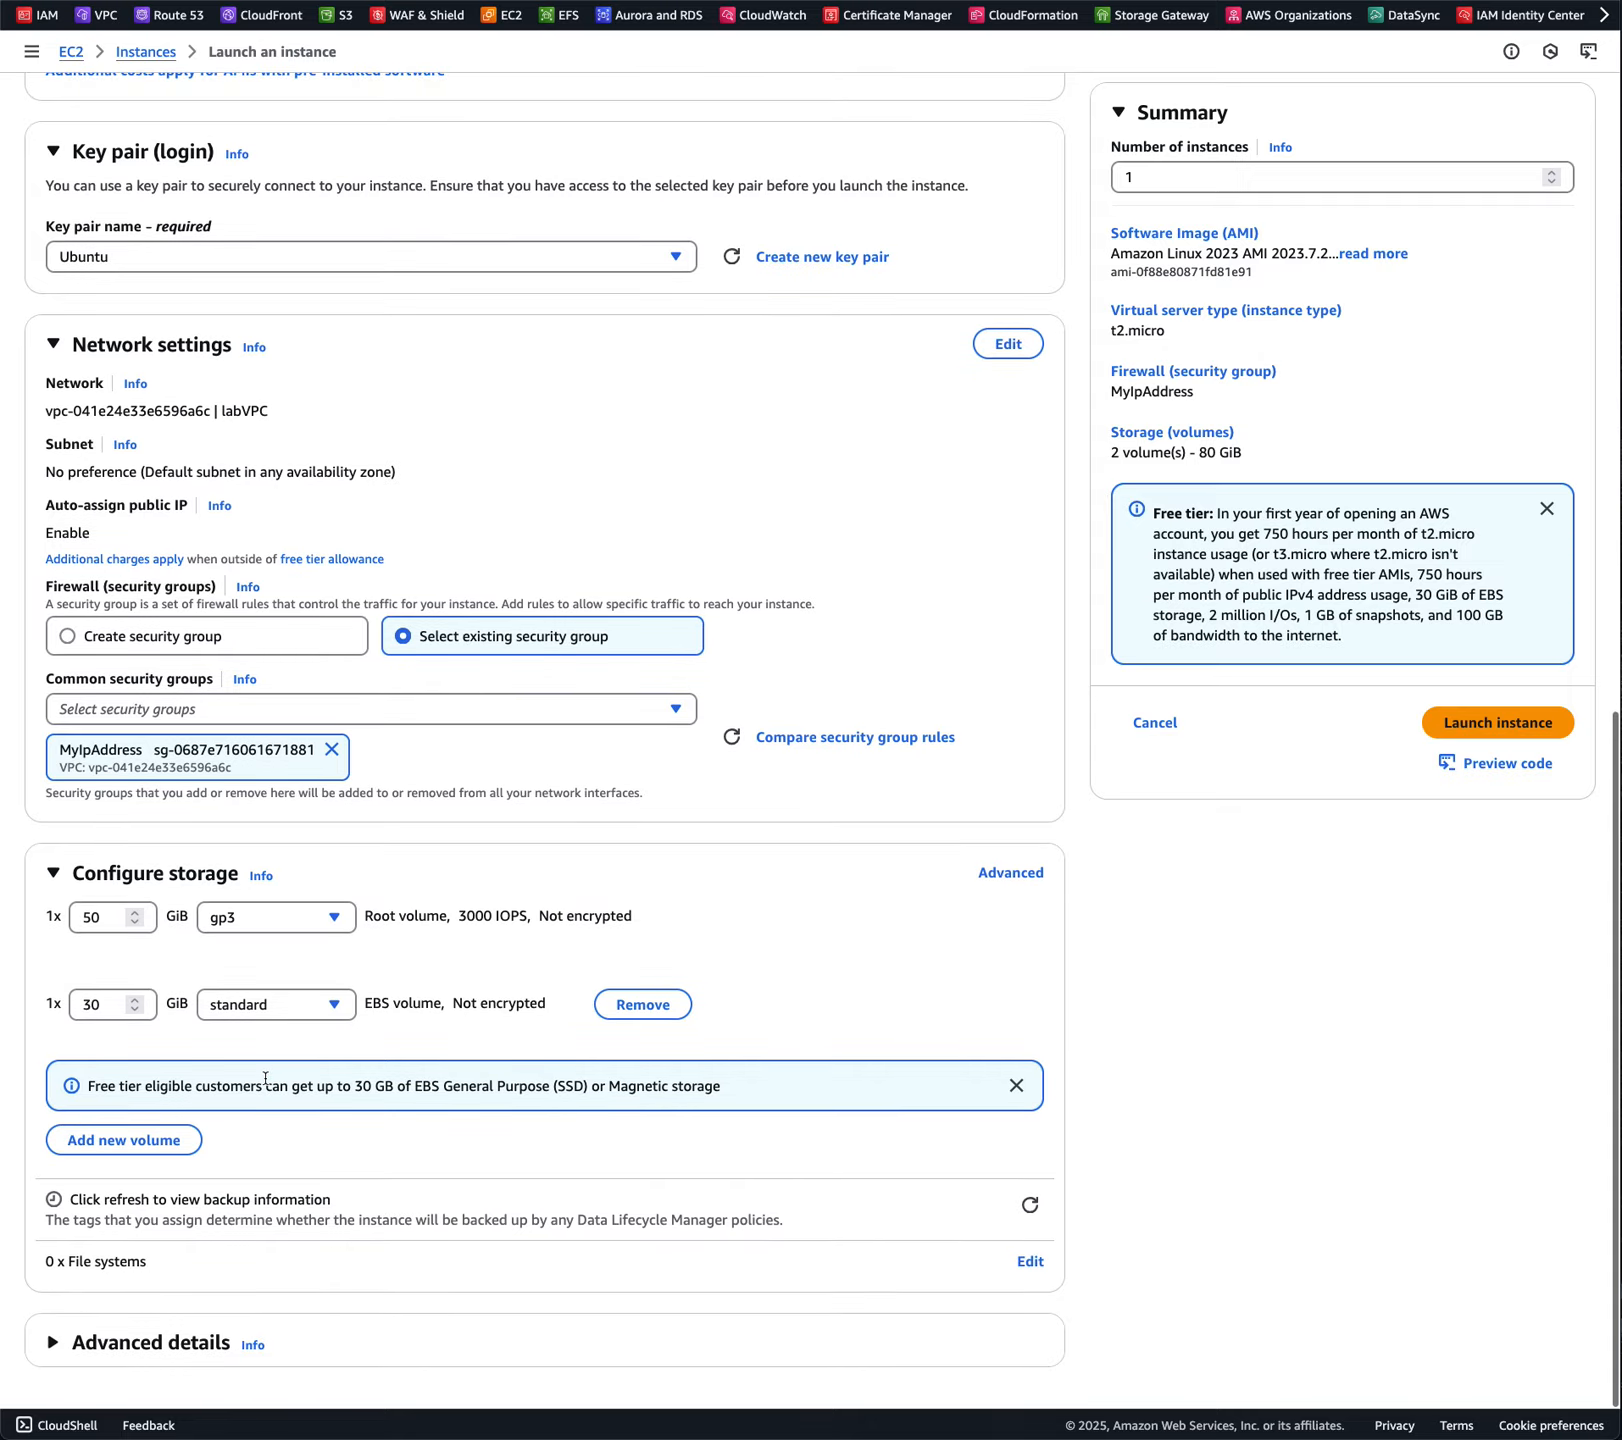
left_click(150, 1342)
scroll(155, 1304, "down", 10)
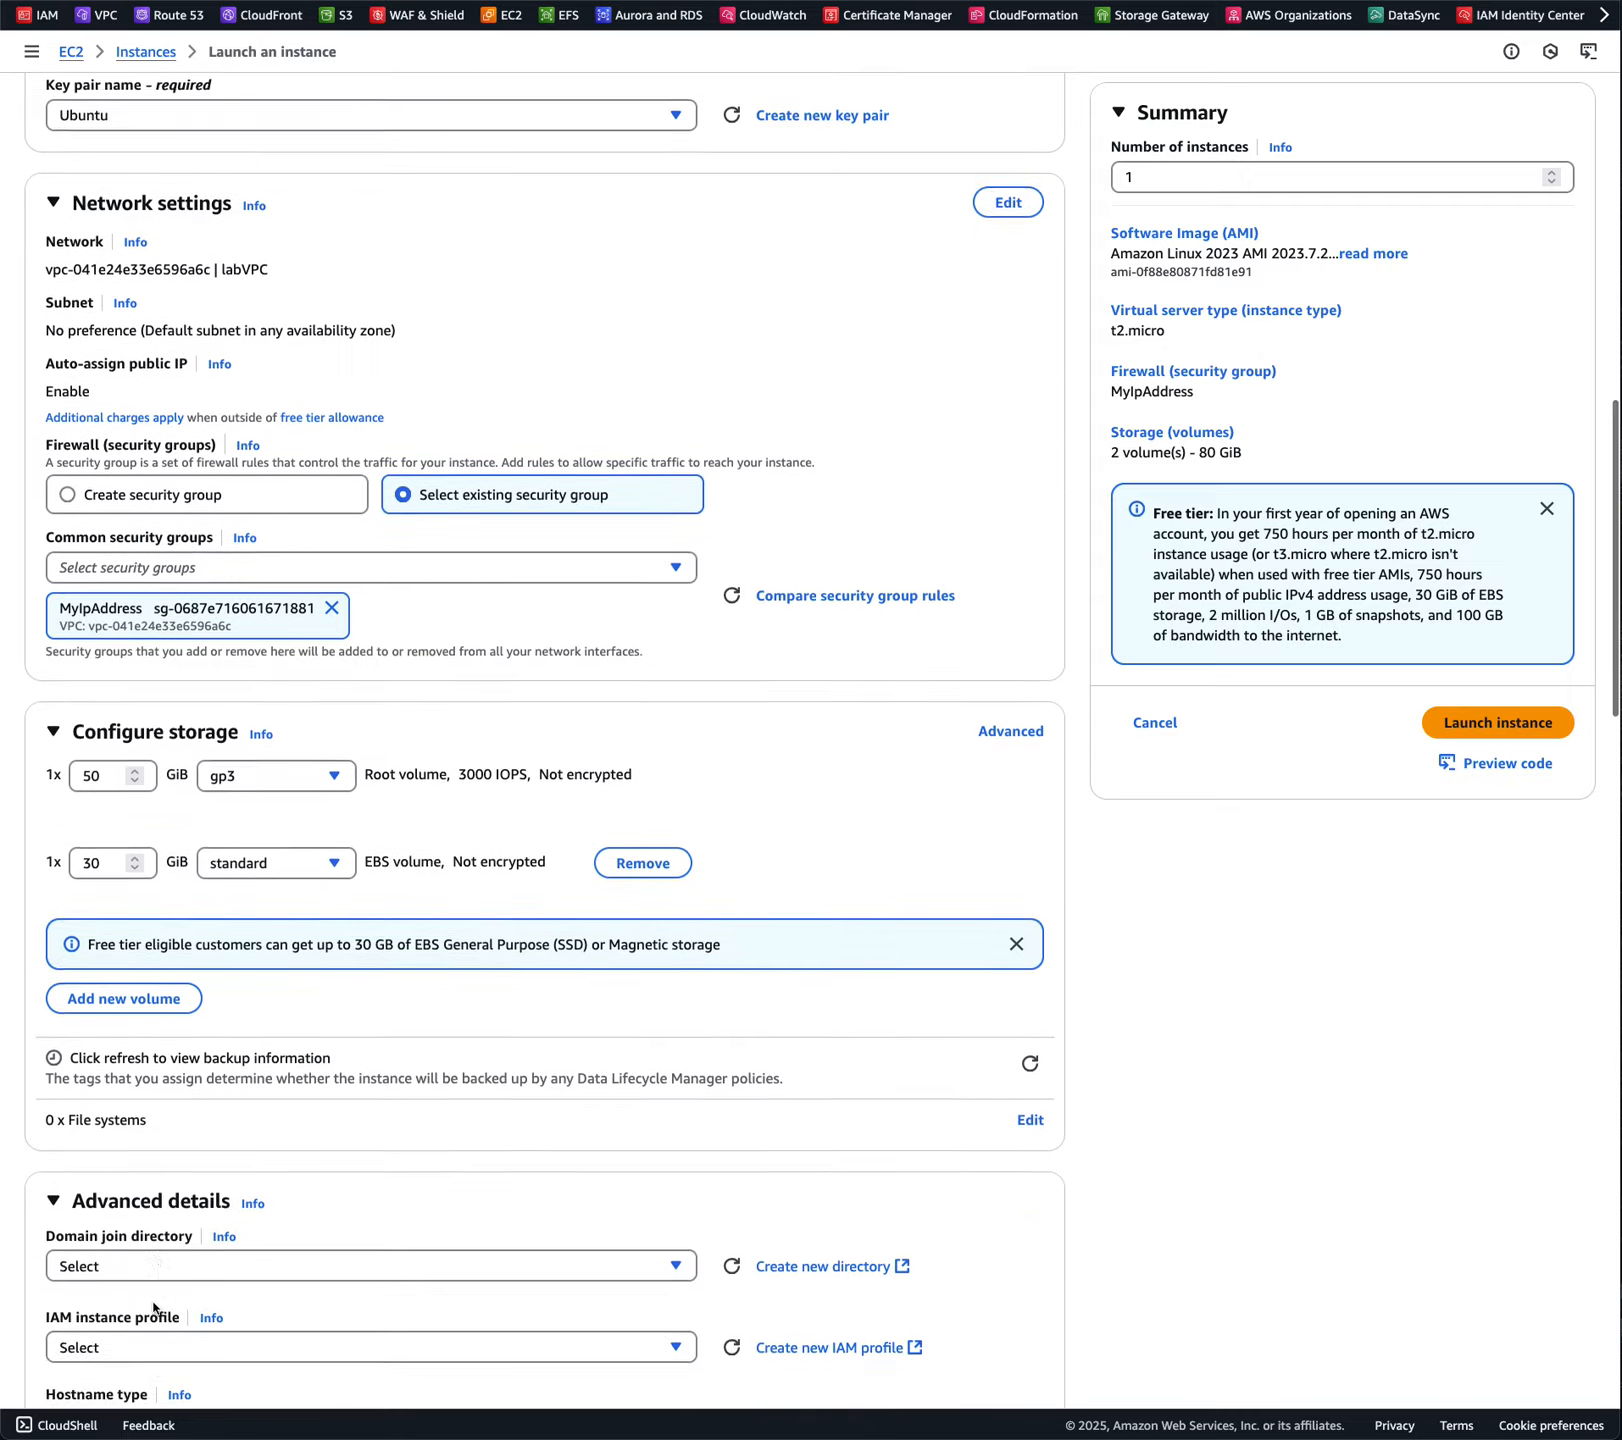
scroll(155, 1304, "down", 10)
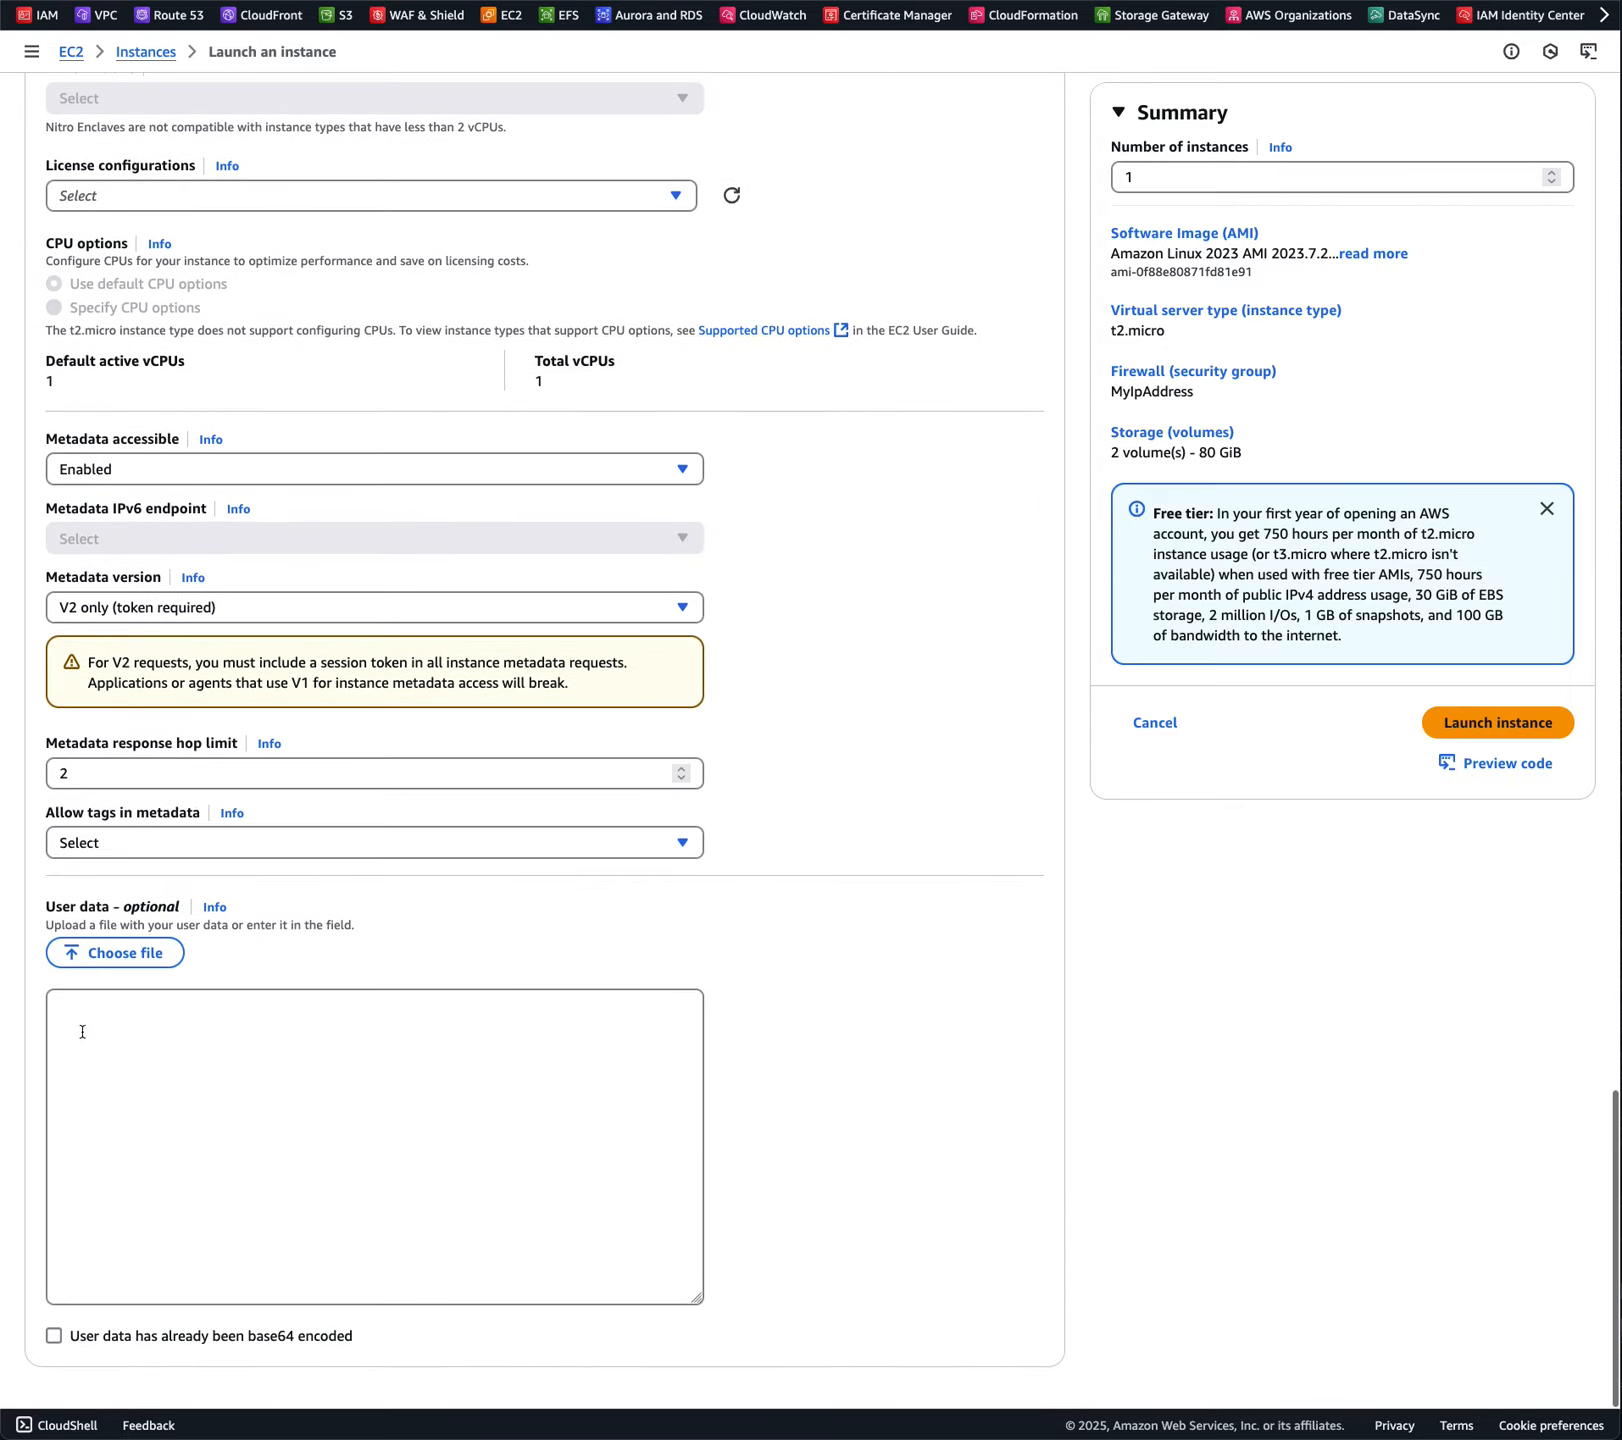
left_click(98, 1027)
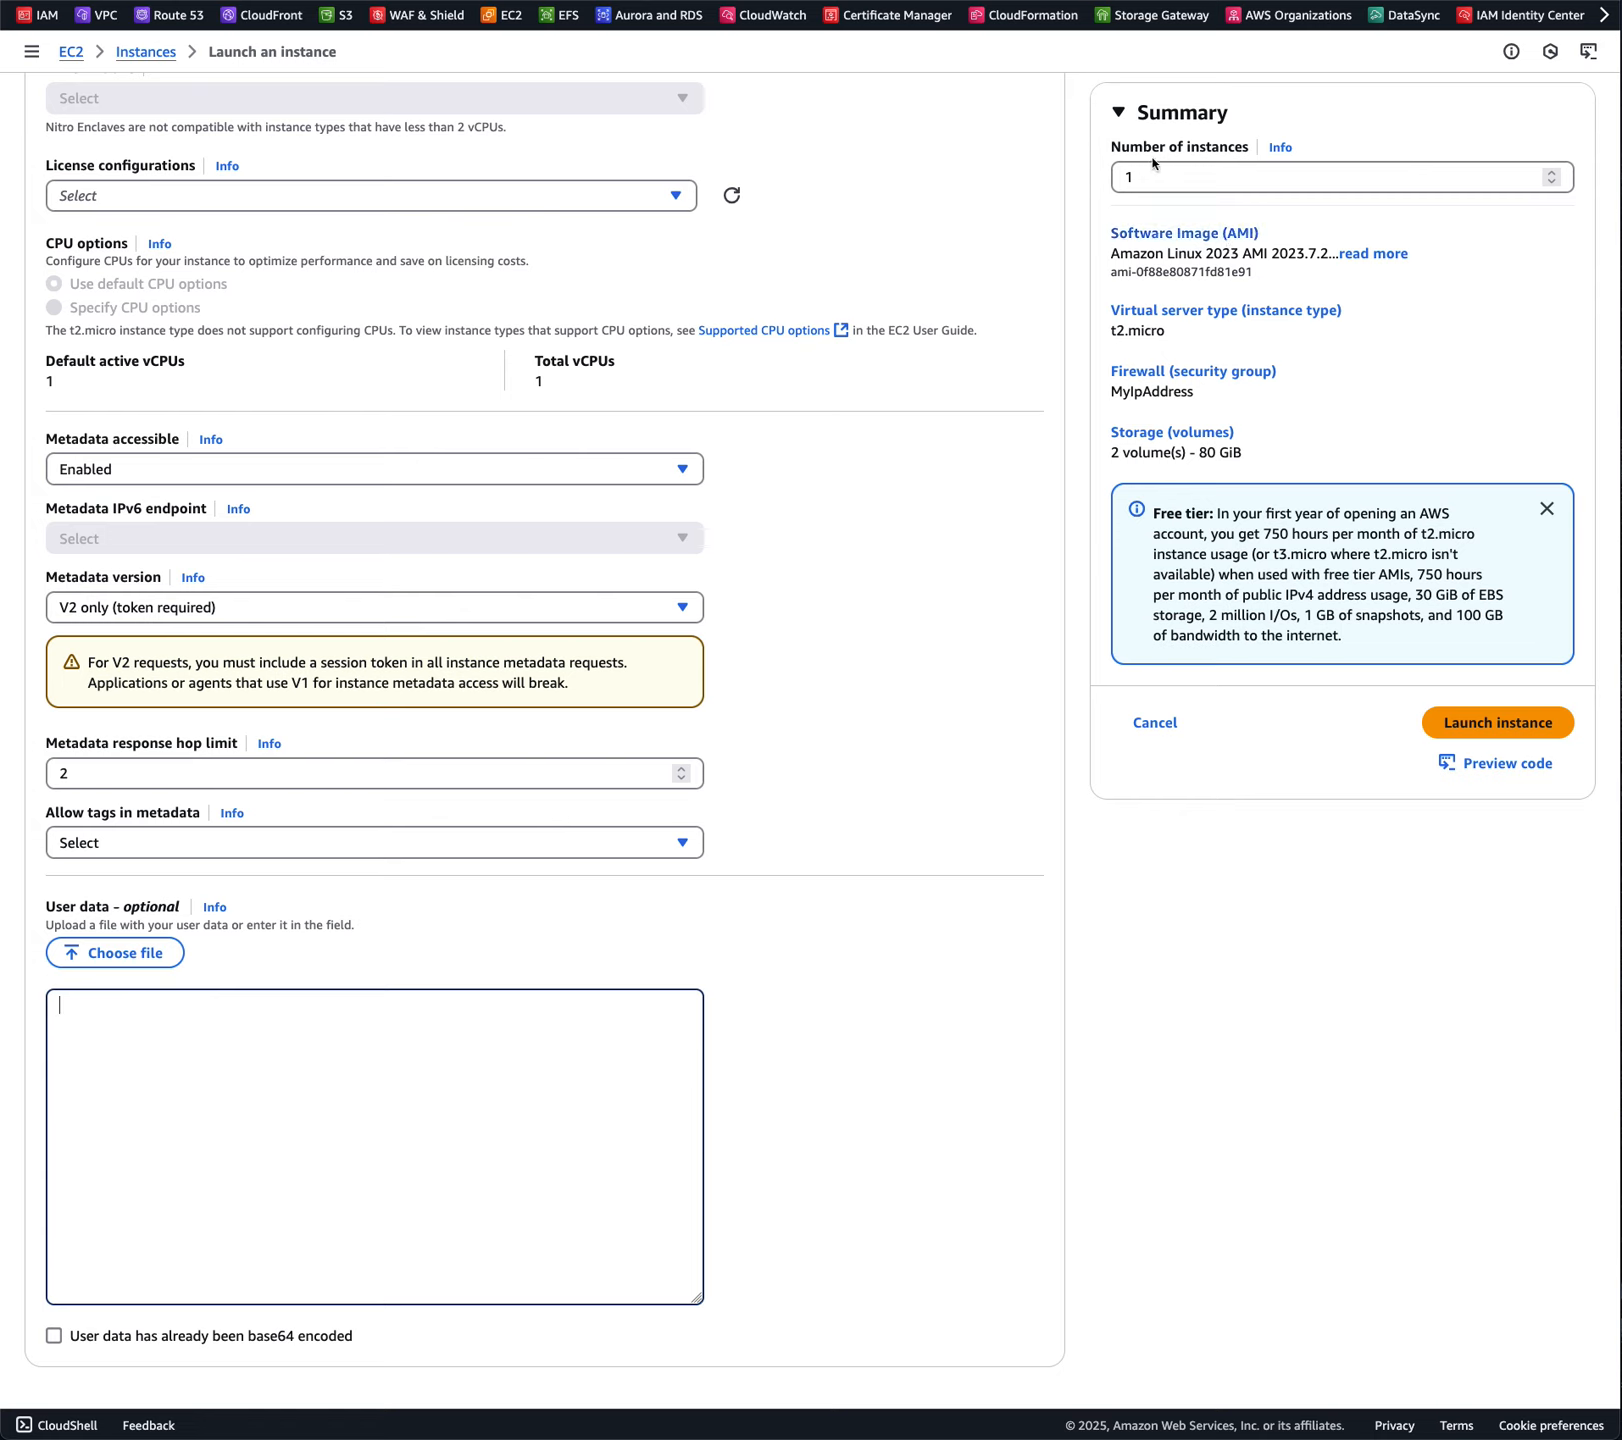
Try raising the number of instances and set the count back to 1
left_click(1551, 172)
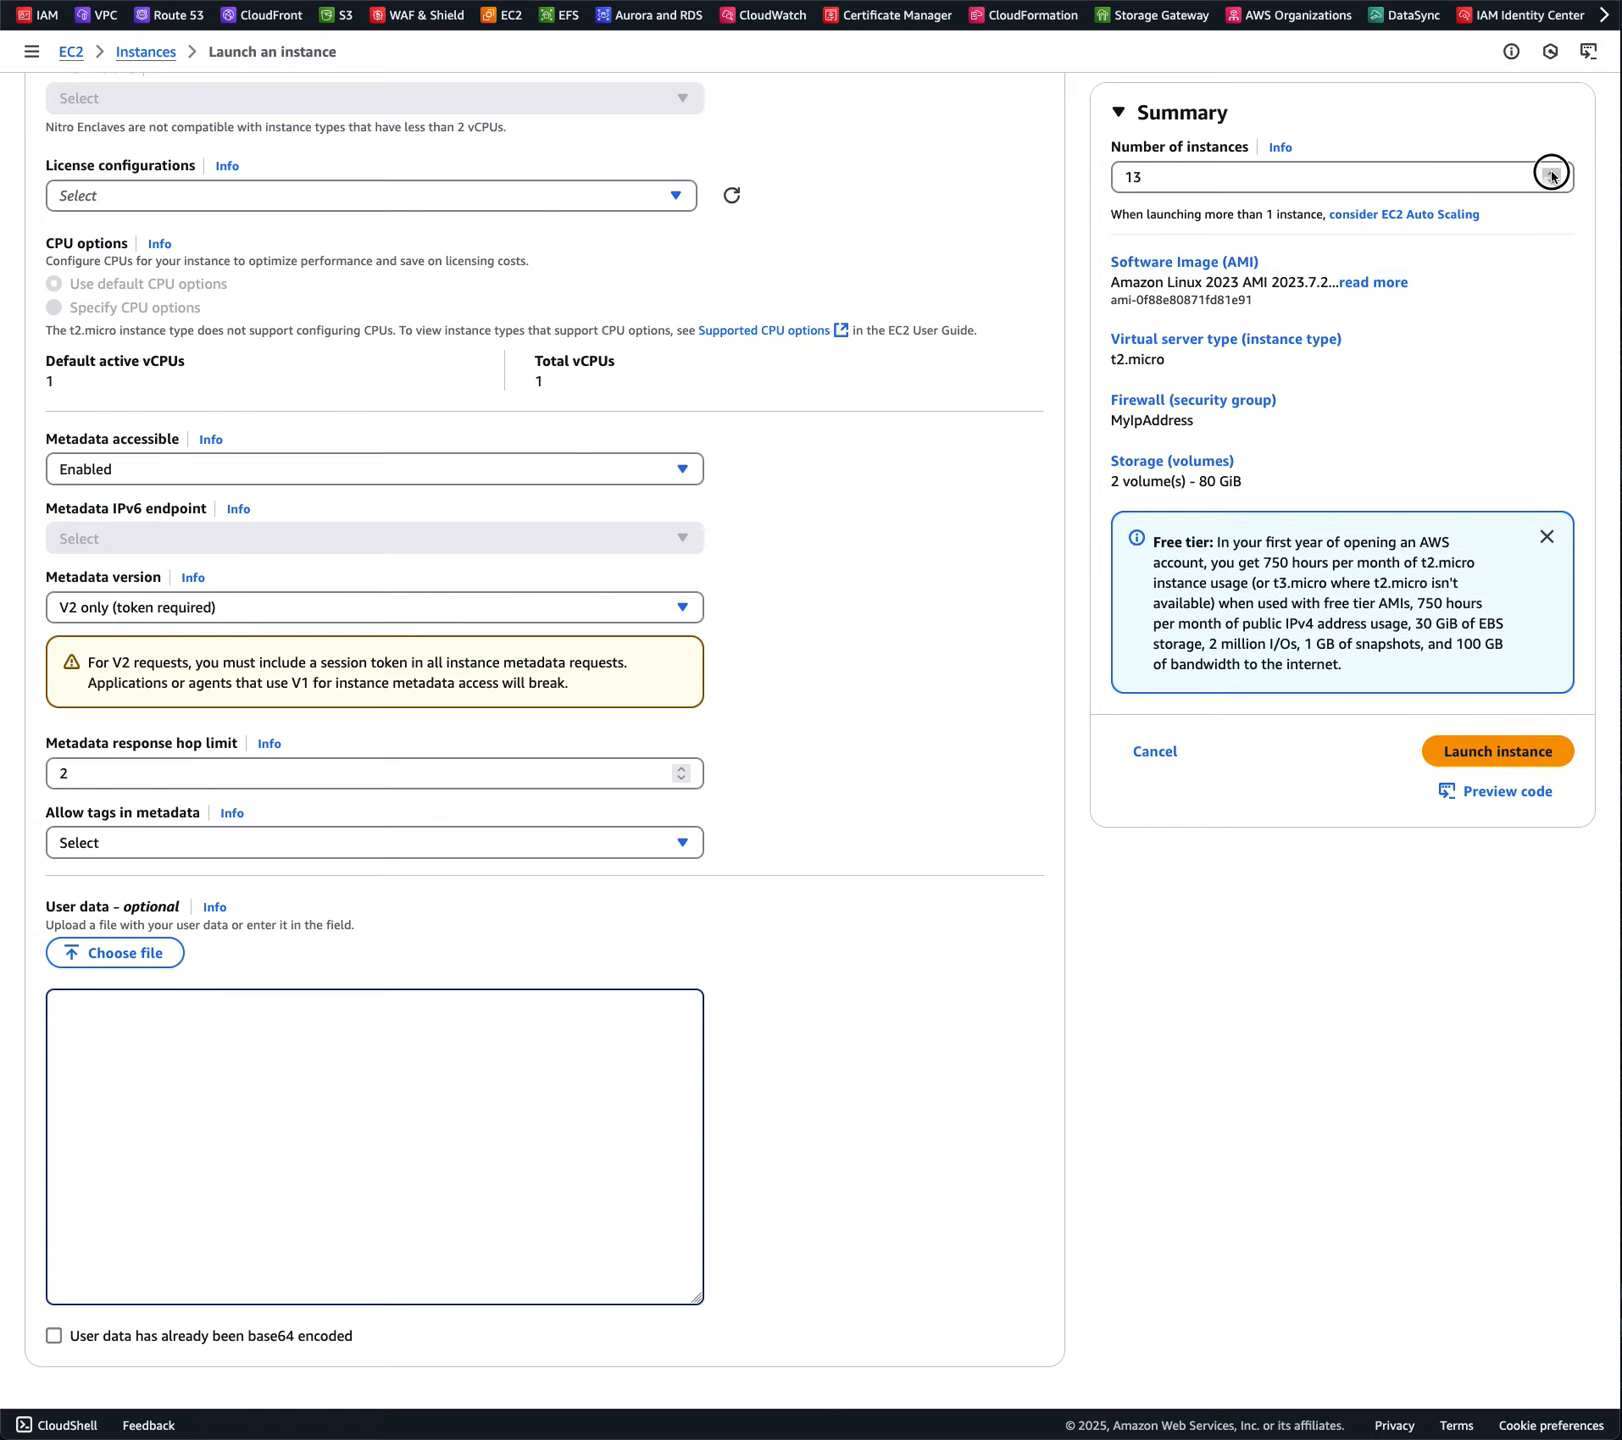
left_click_drag(1552, 175, 1552, 175)
double_click(1274, 186)
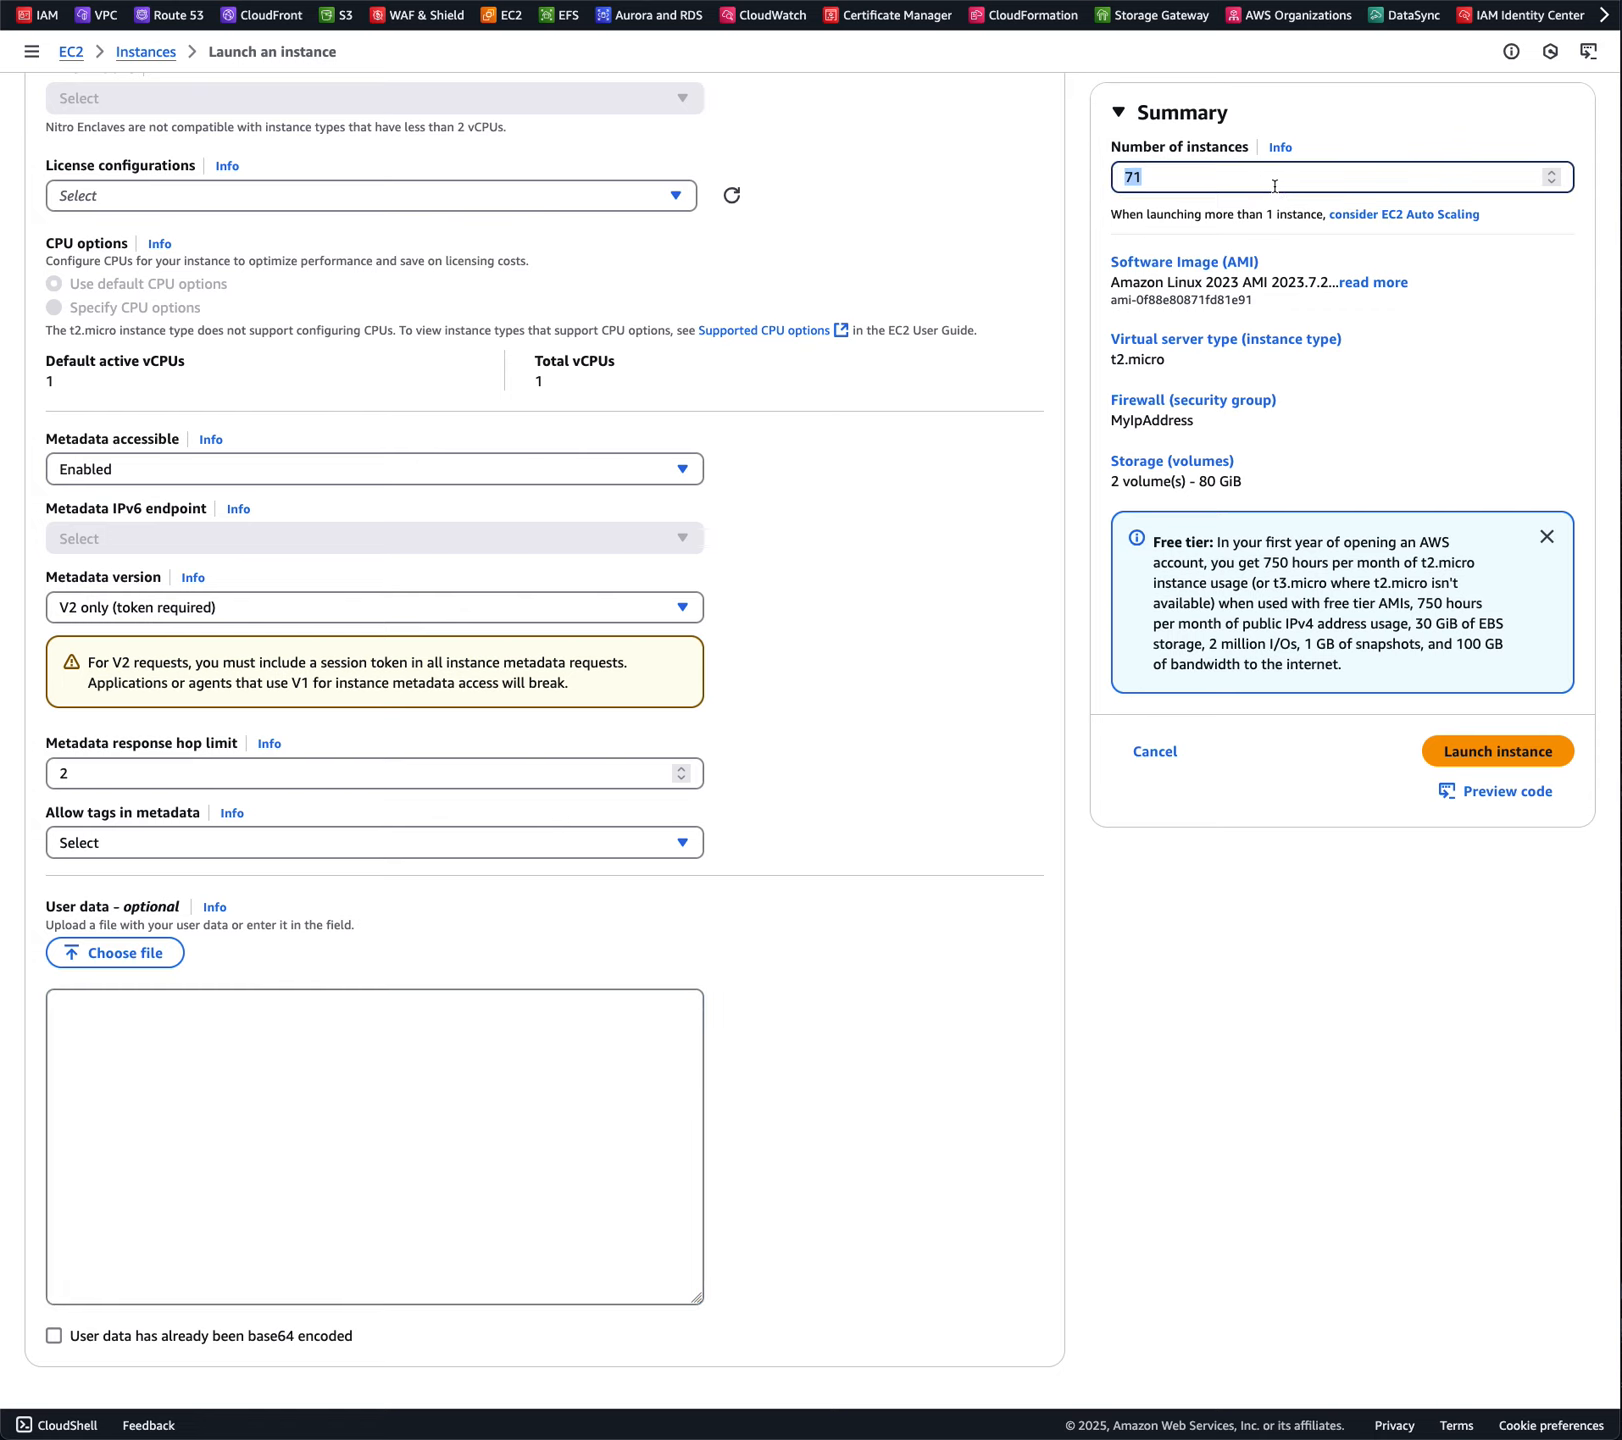
type("1")
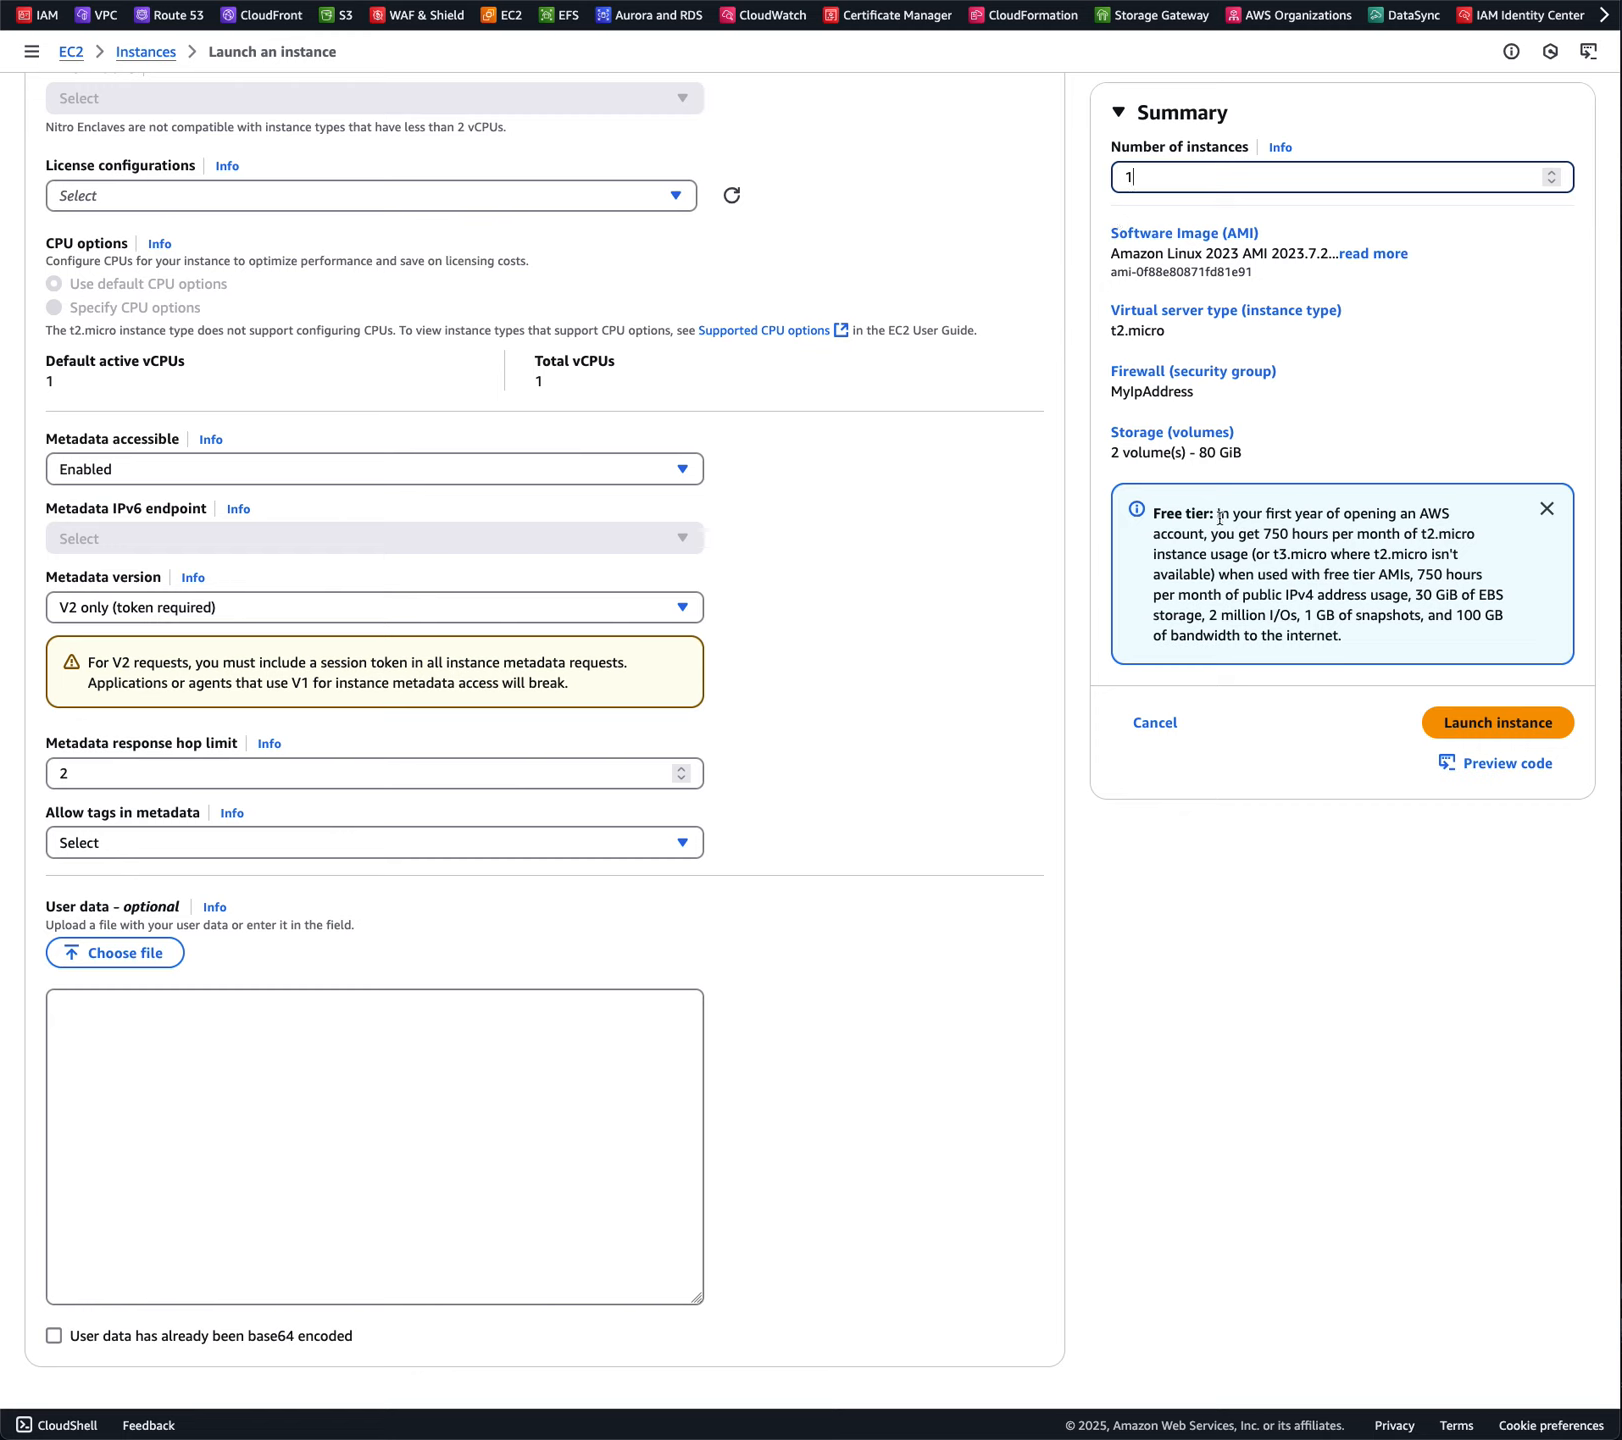
Launch the configured instance and open its entry in the instances list from the launch confirmation
left_click_drag(1216, 513, 1344, 638)
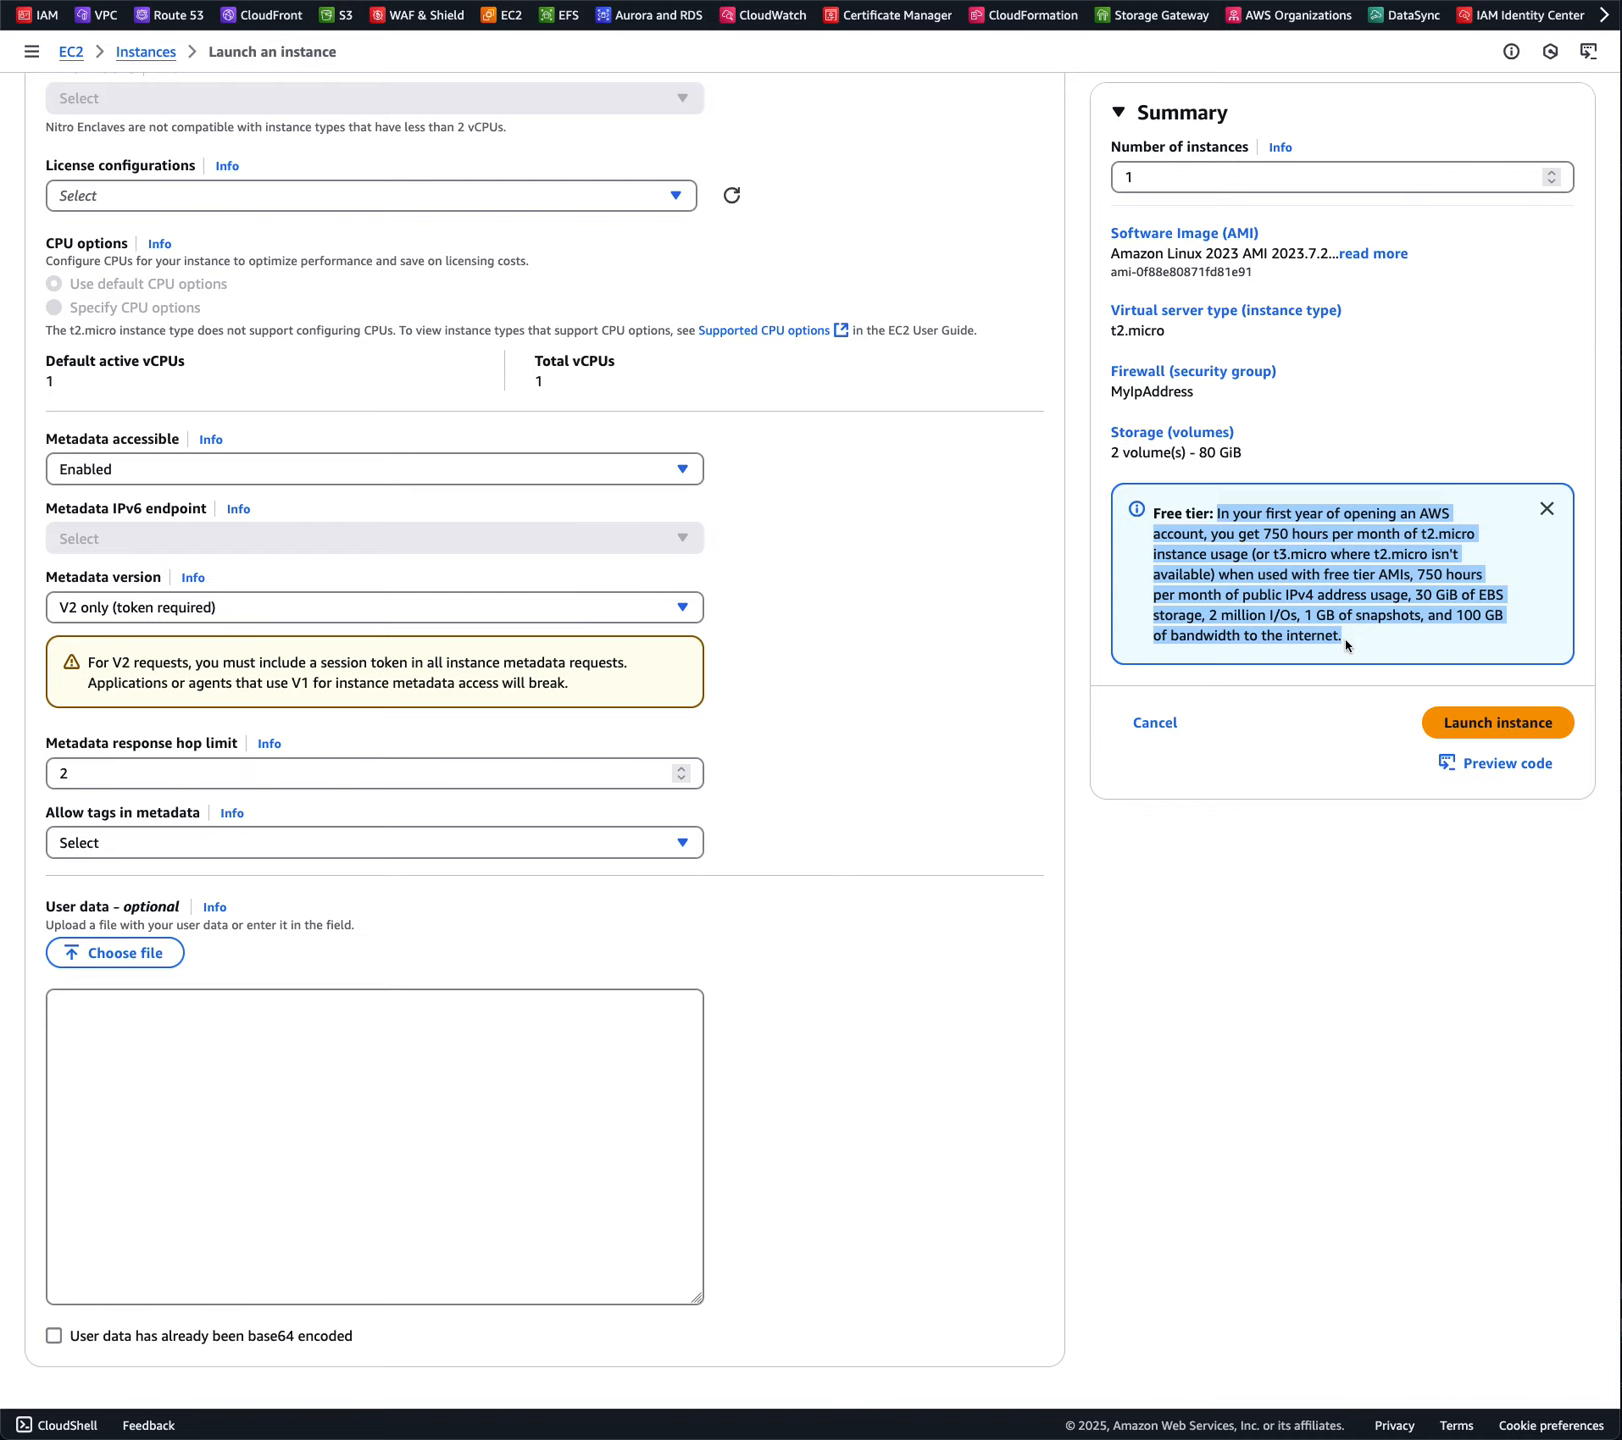
left_click(1492, 722)
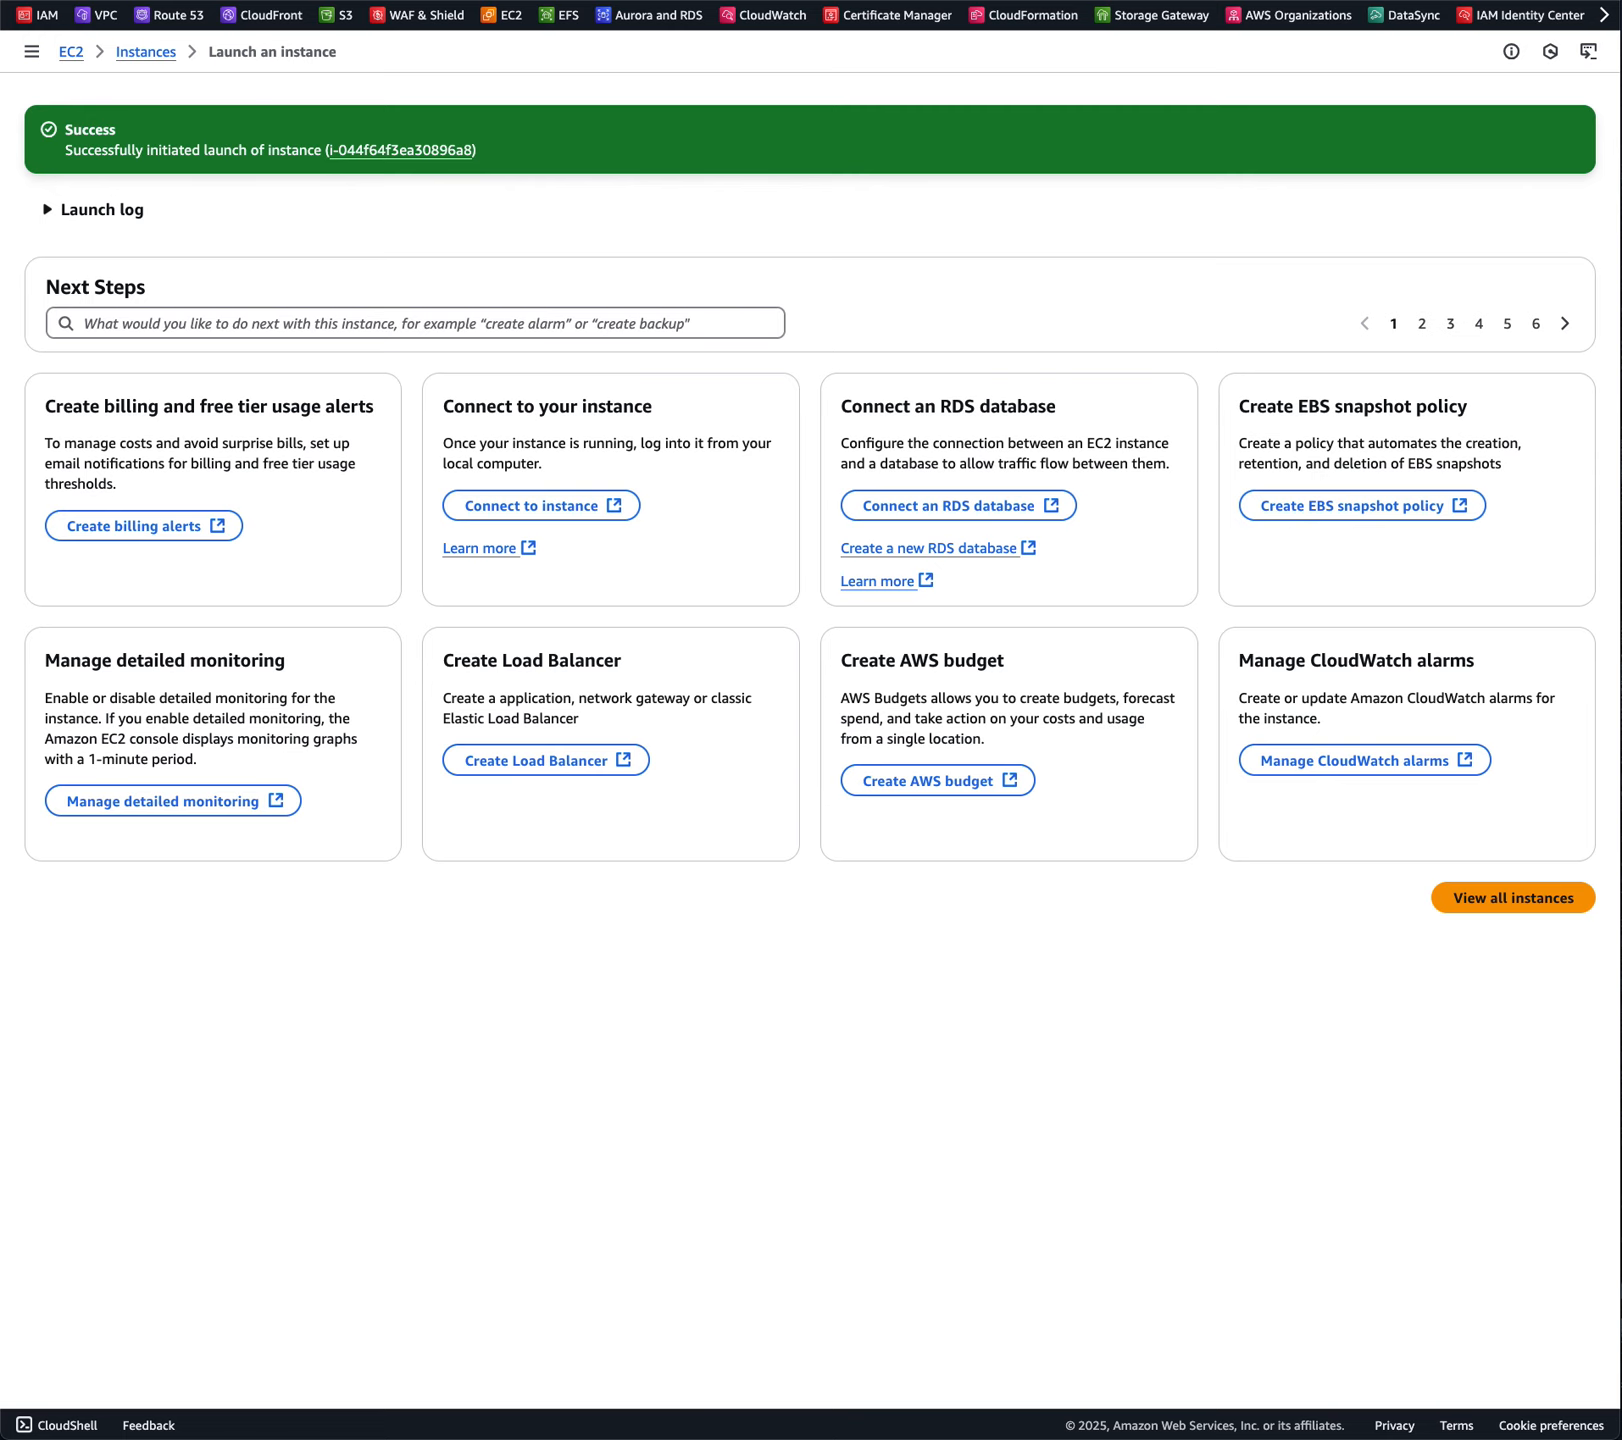
left_click(66, 217)
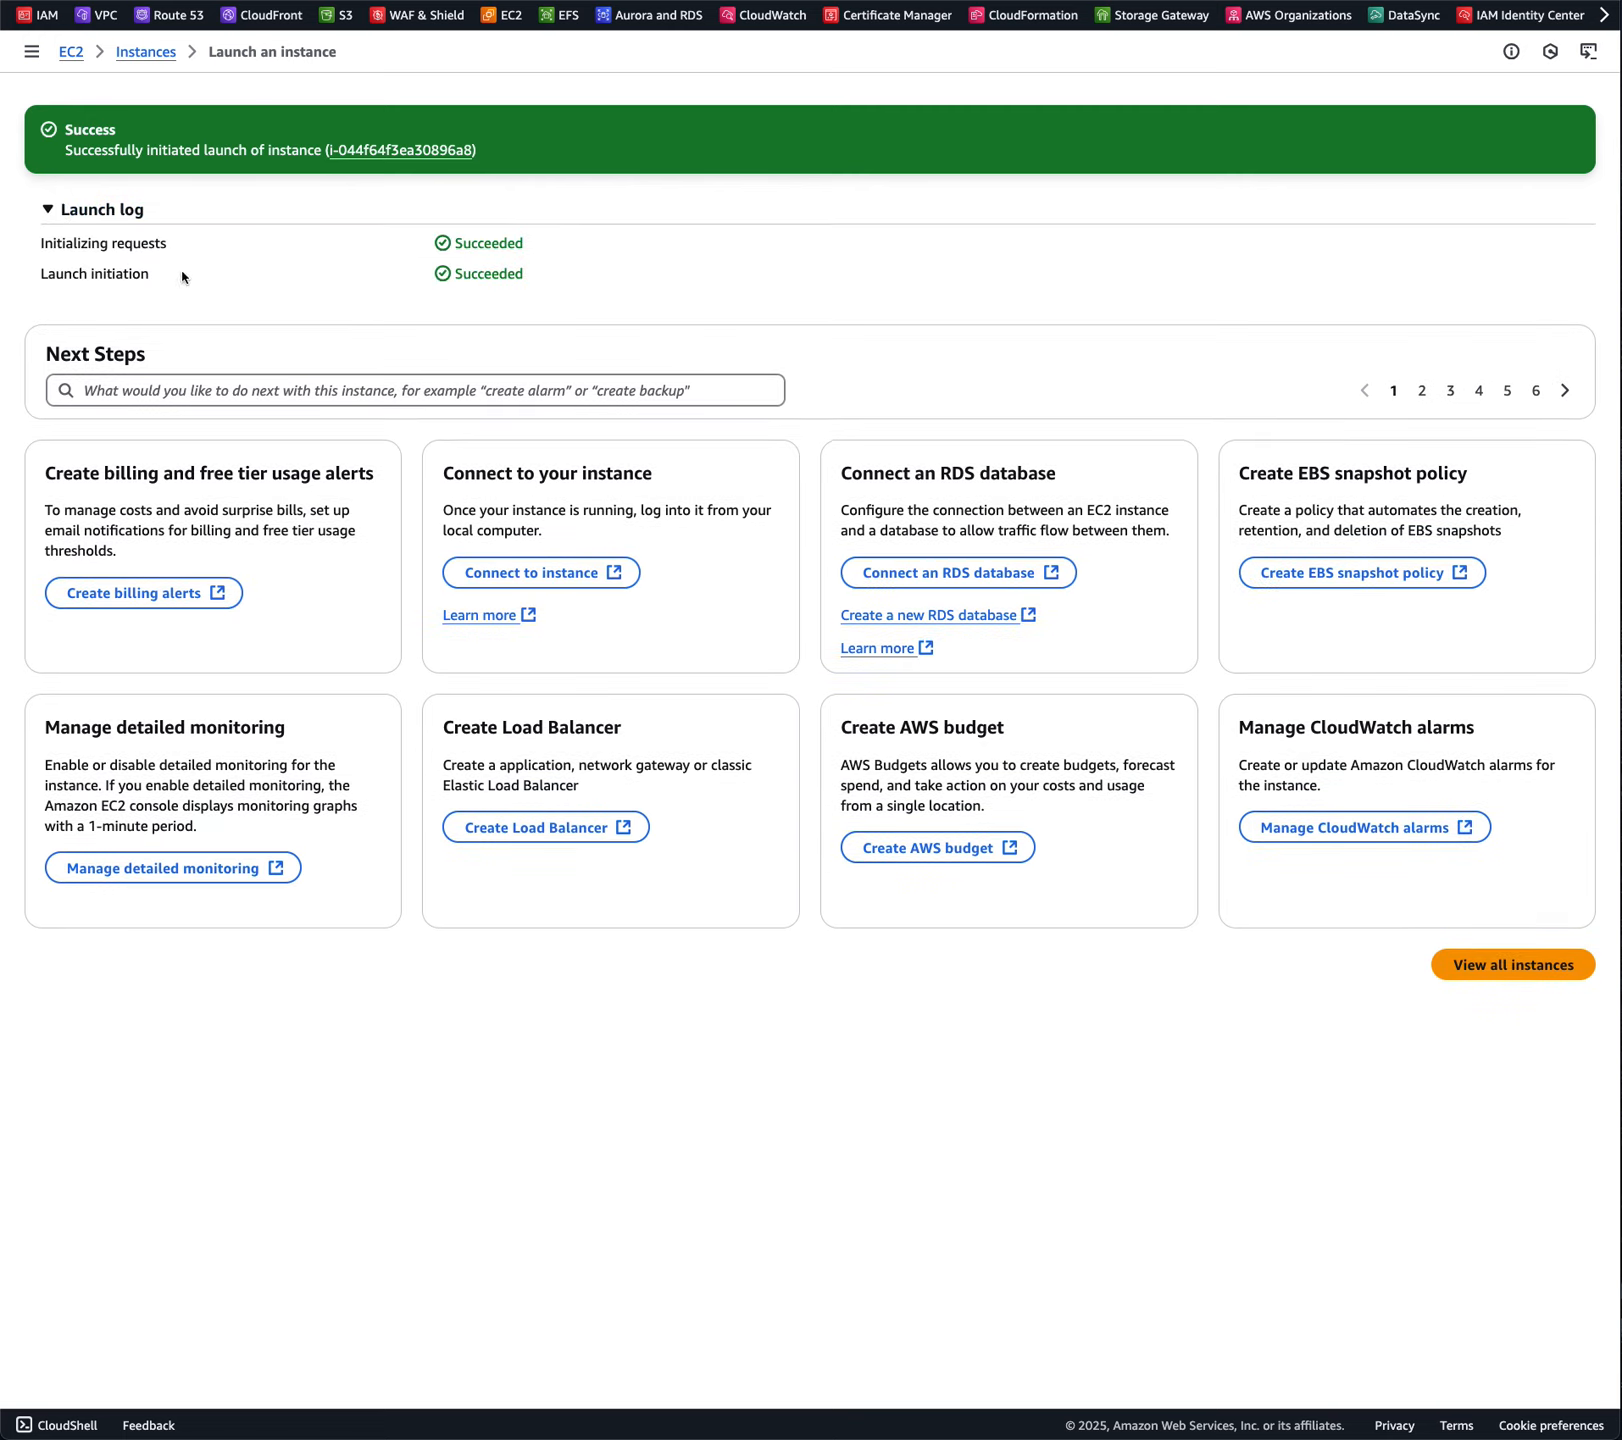
left_click(381, 152)
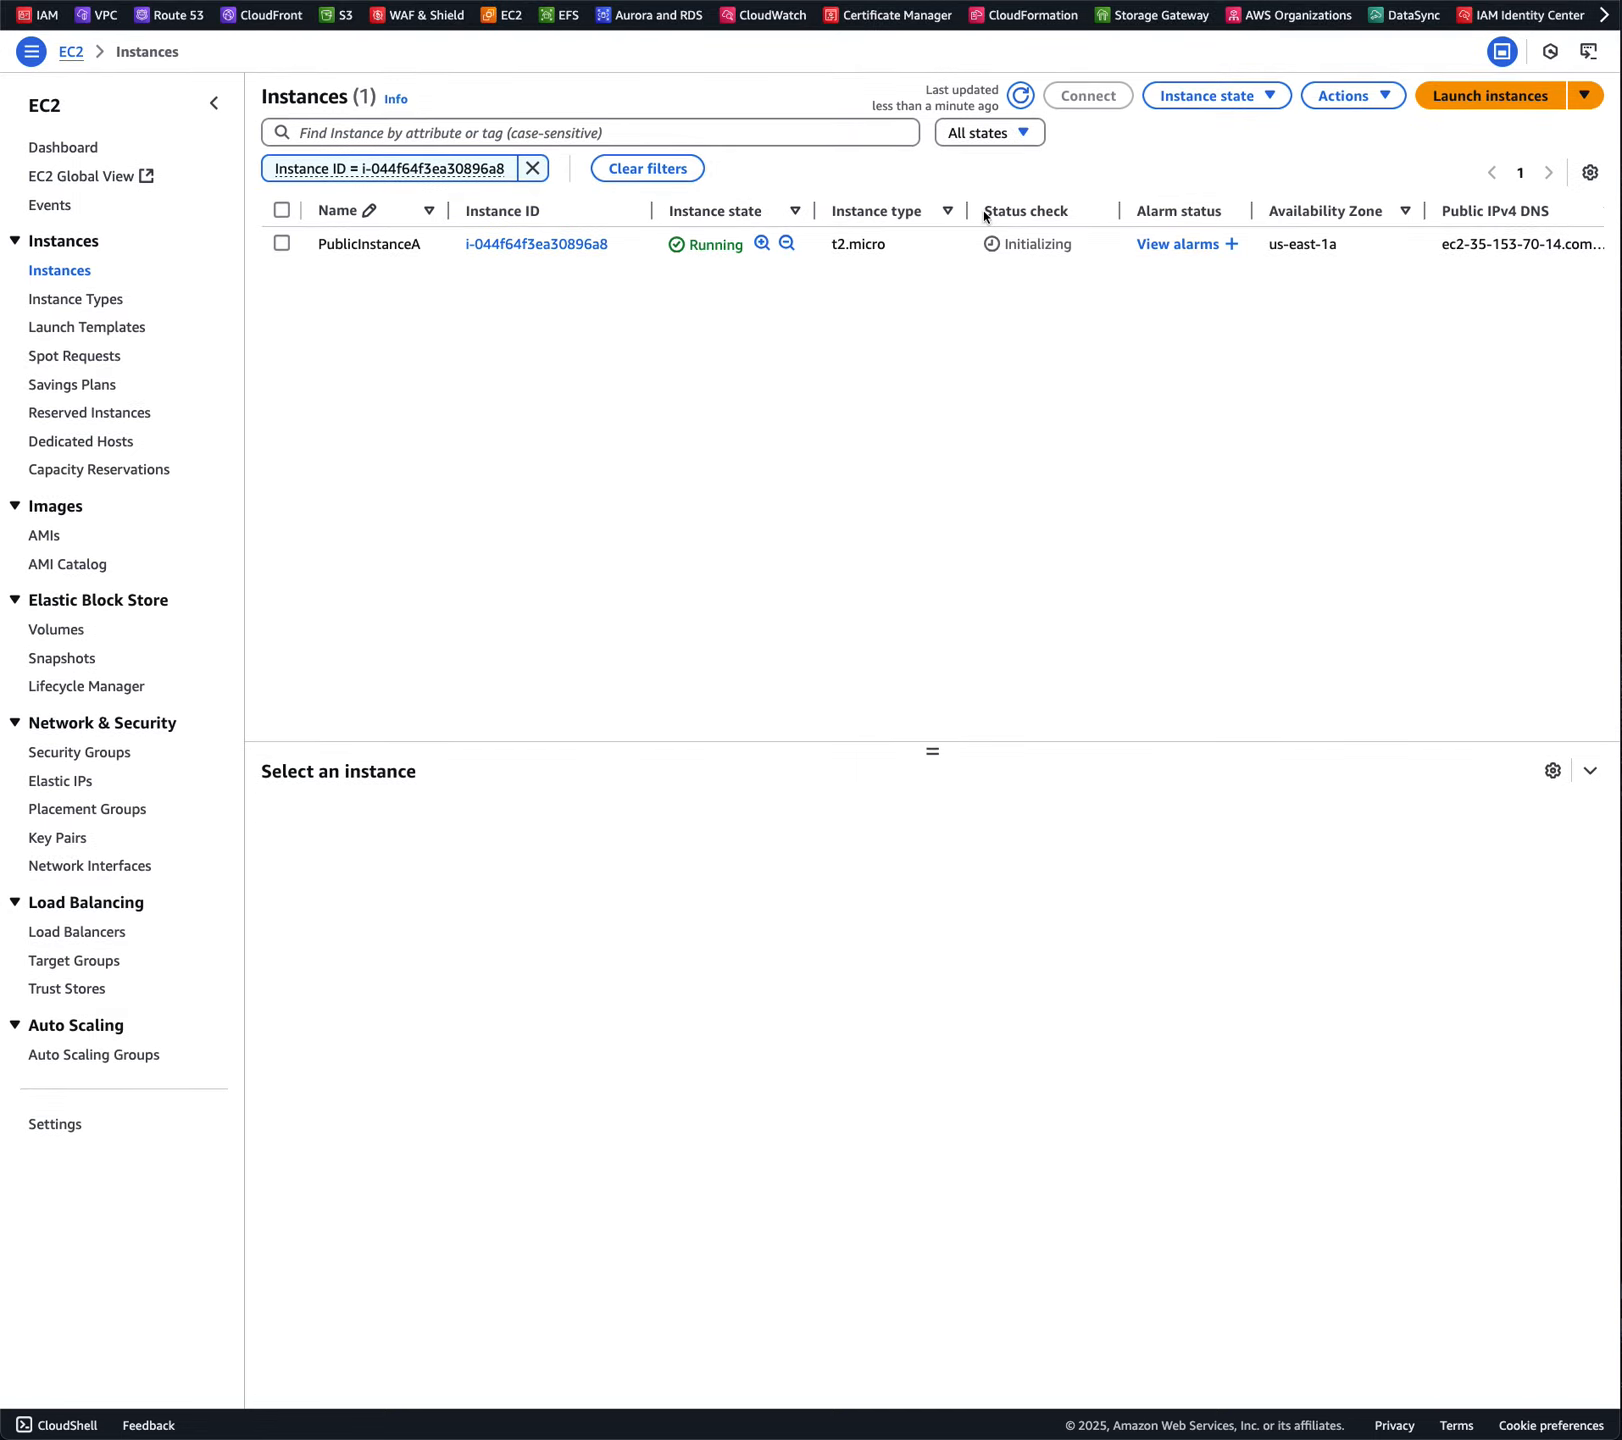
Select PublicInstanceA and refresh the instances list repeatedly to monitor its status check
mouse_move(982, 211)
left_mouse_down()
mouse_move(1068, 211)
mouse_move(1049, 244)
mouse_move(1006, 244)
left_mouse_up()
left_click(1012, 250)
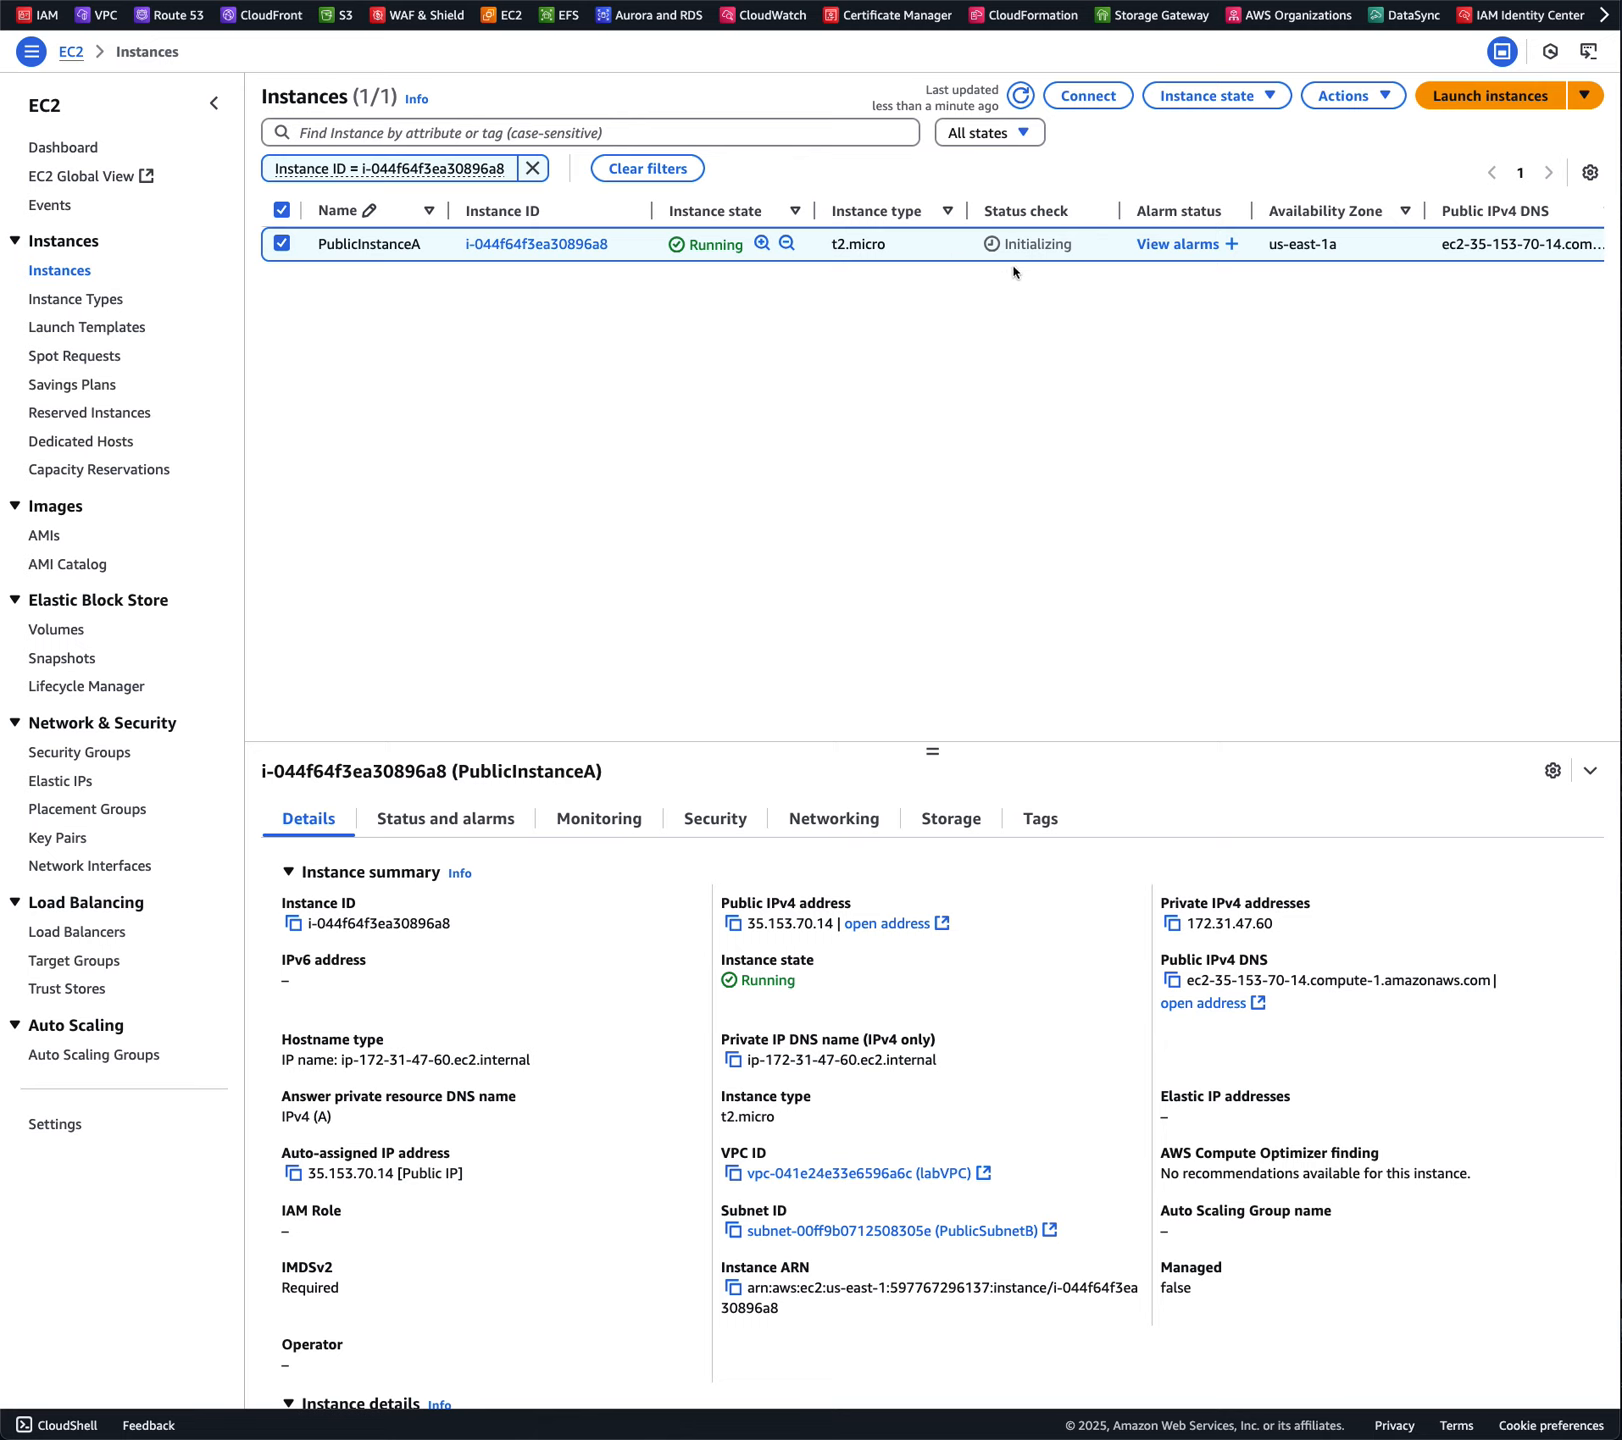
left_click(1020, 95)
left_click(1030, 103)
left_click(1020, 96)
left_click(1019, 96)
left_click(1019, 96)
left_click(1019, 96)
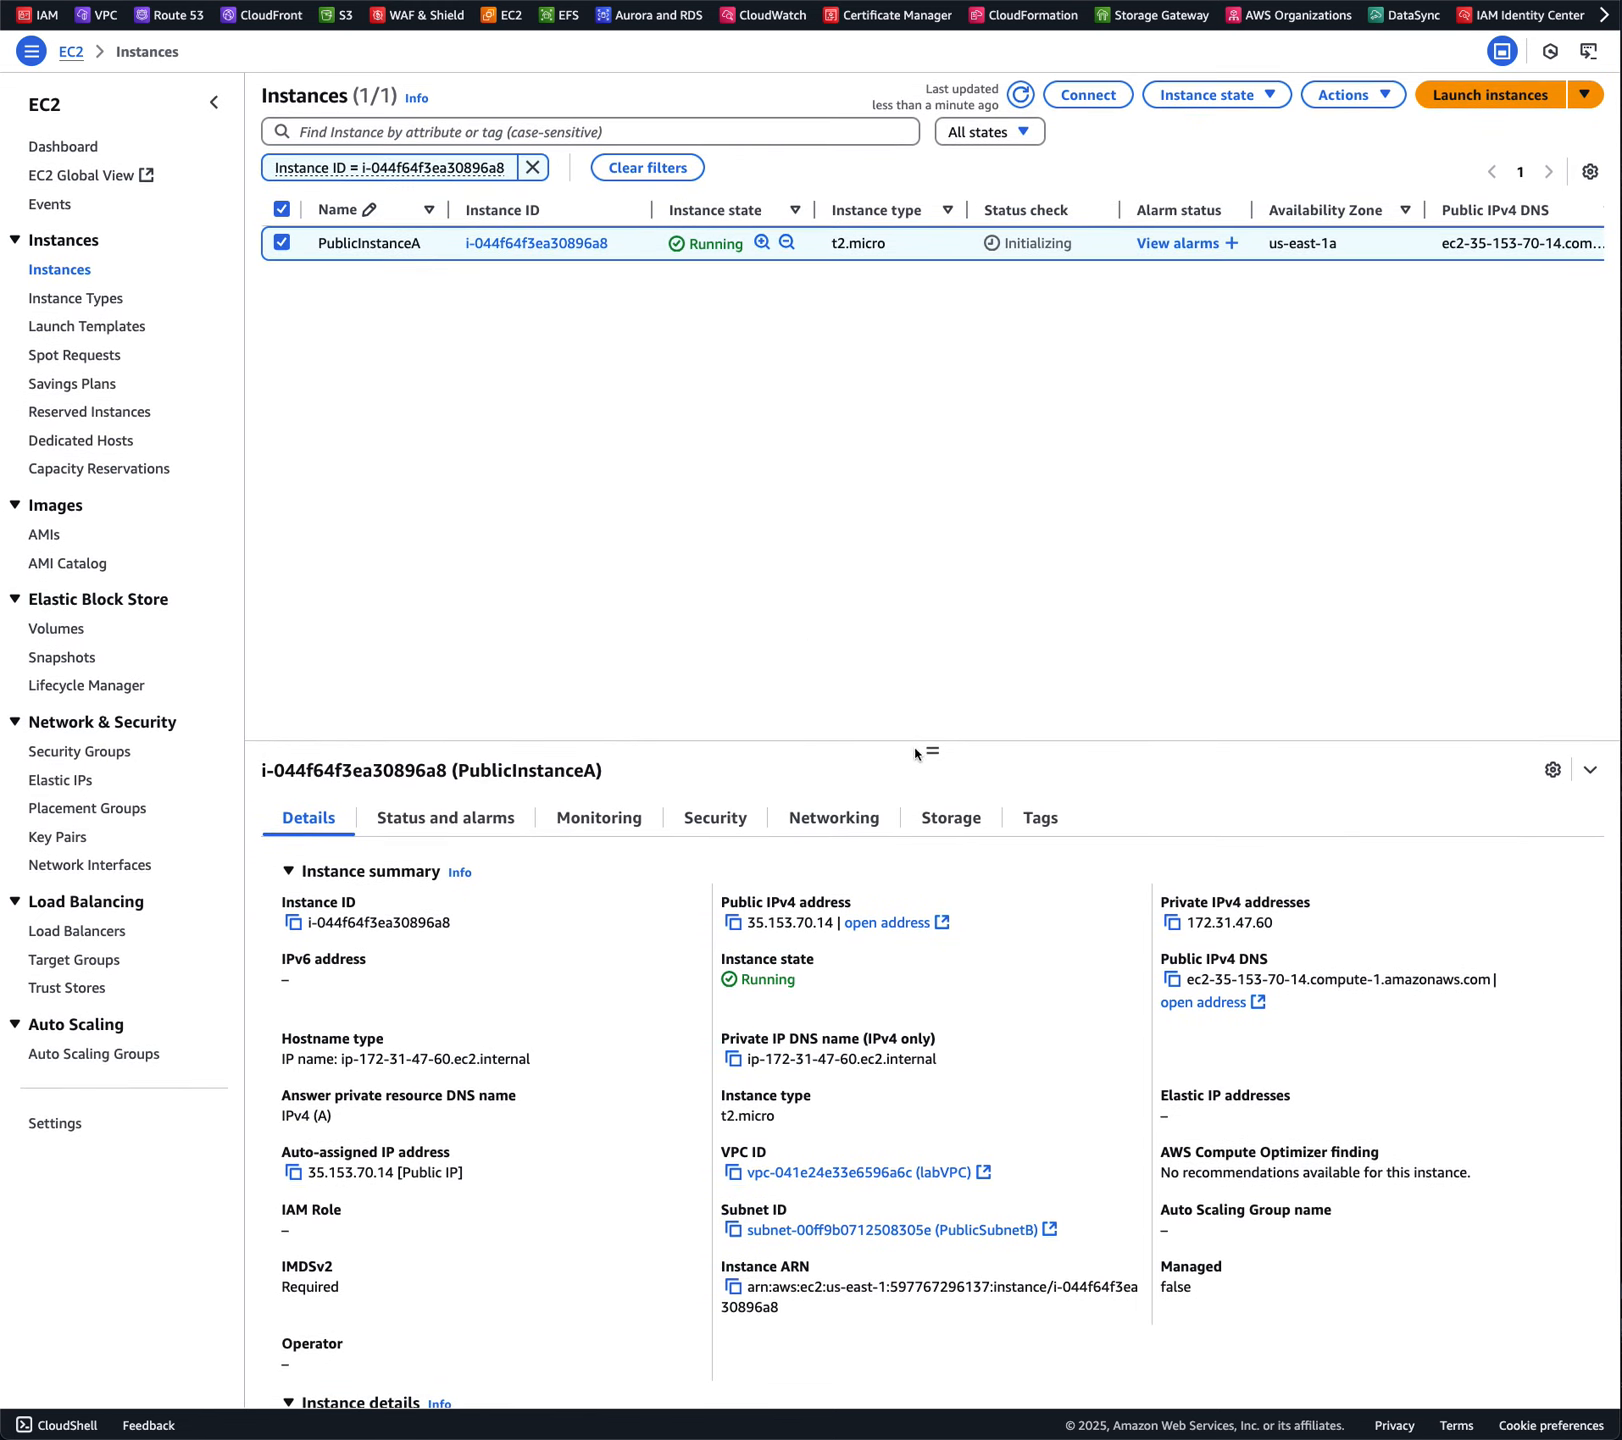
Enlarge the details pane of PublicInstanceA, examine its instance ID and auto-assigned IP address, and refresh the instances list
left_click_drag(933, 749, 928, 296)
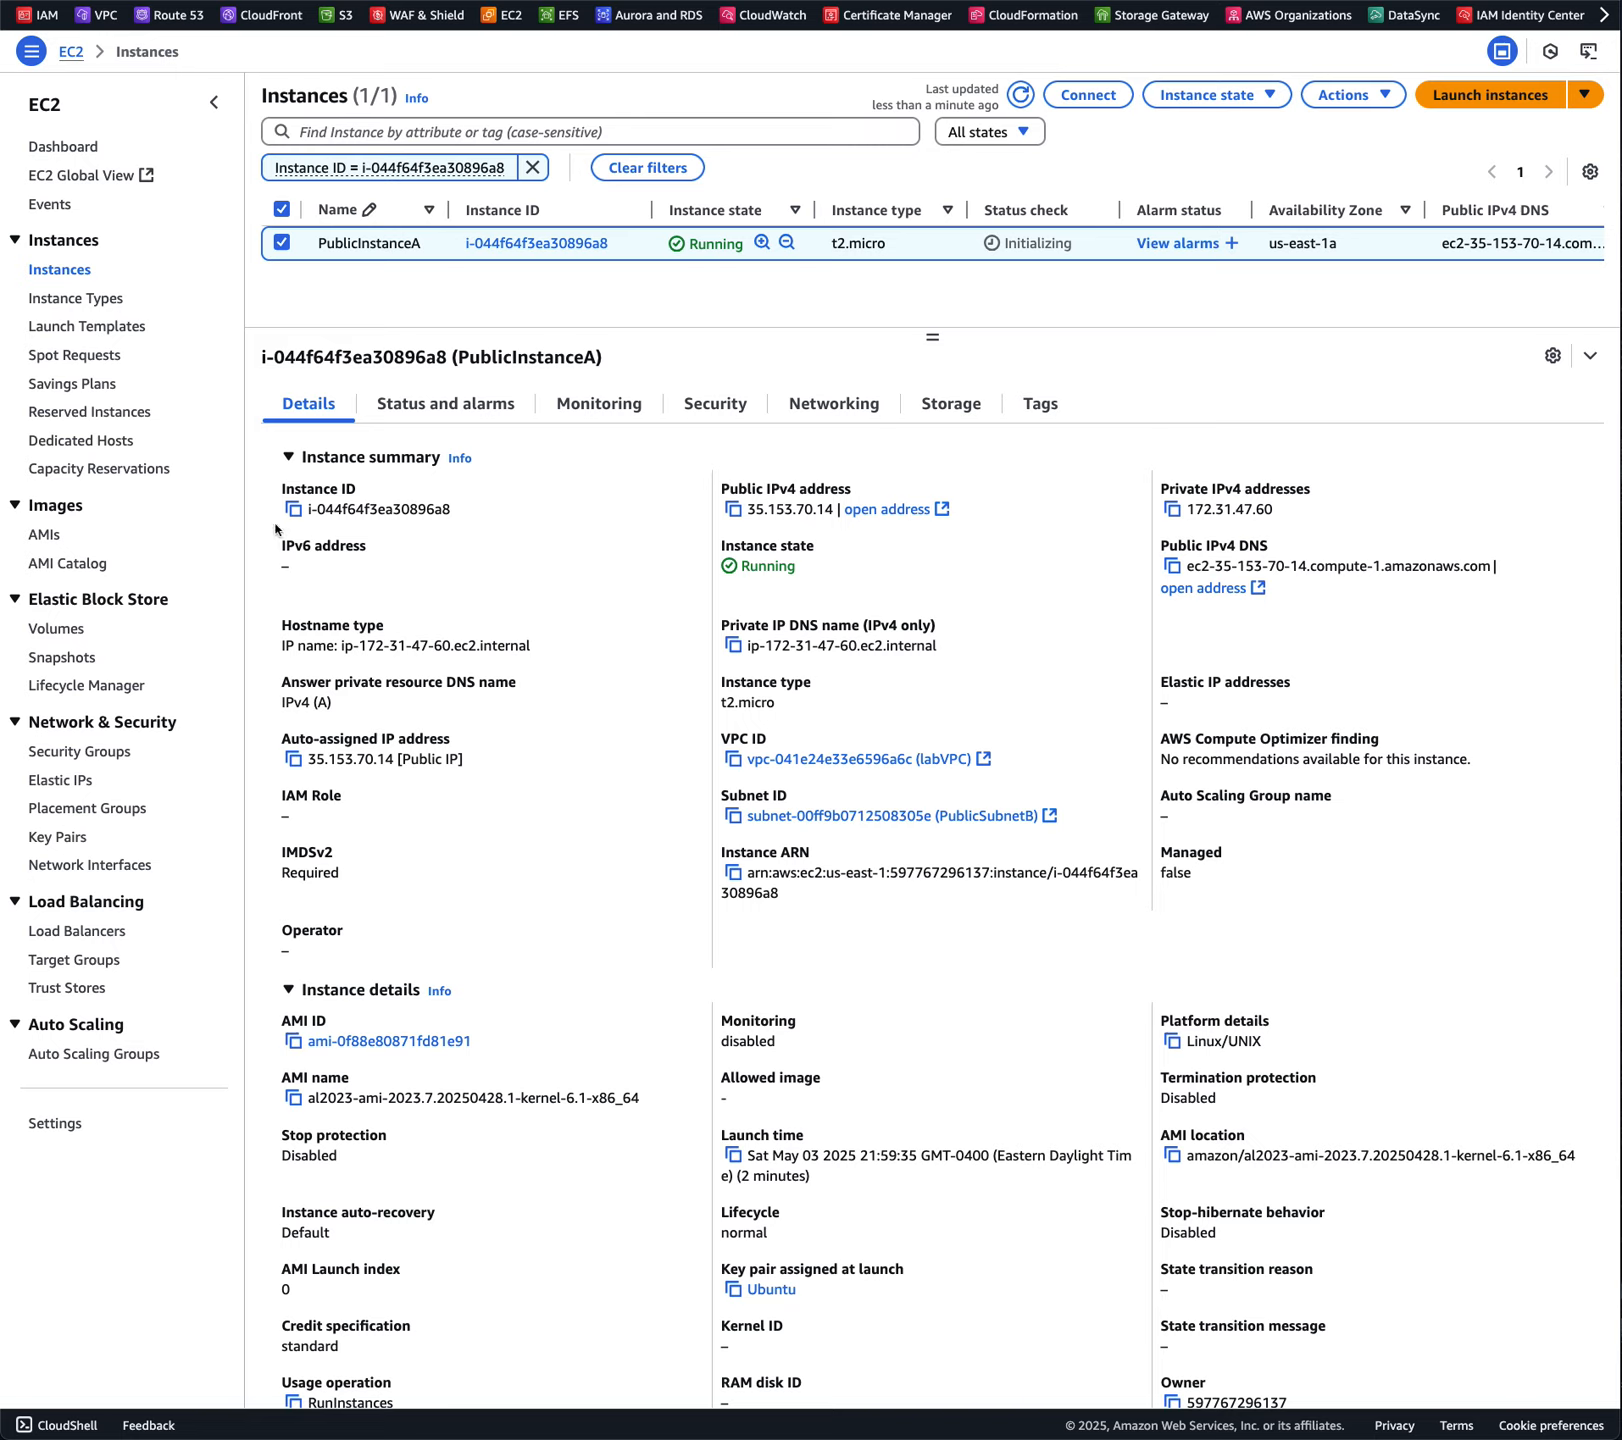
left_click(451, 513)
left_click_drag(451, 513, 307, 513)
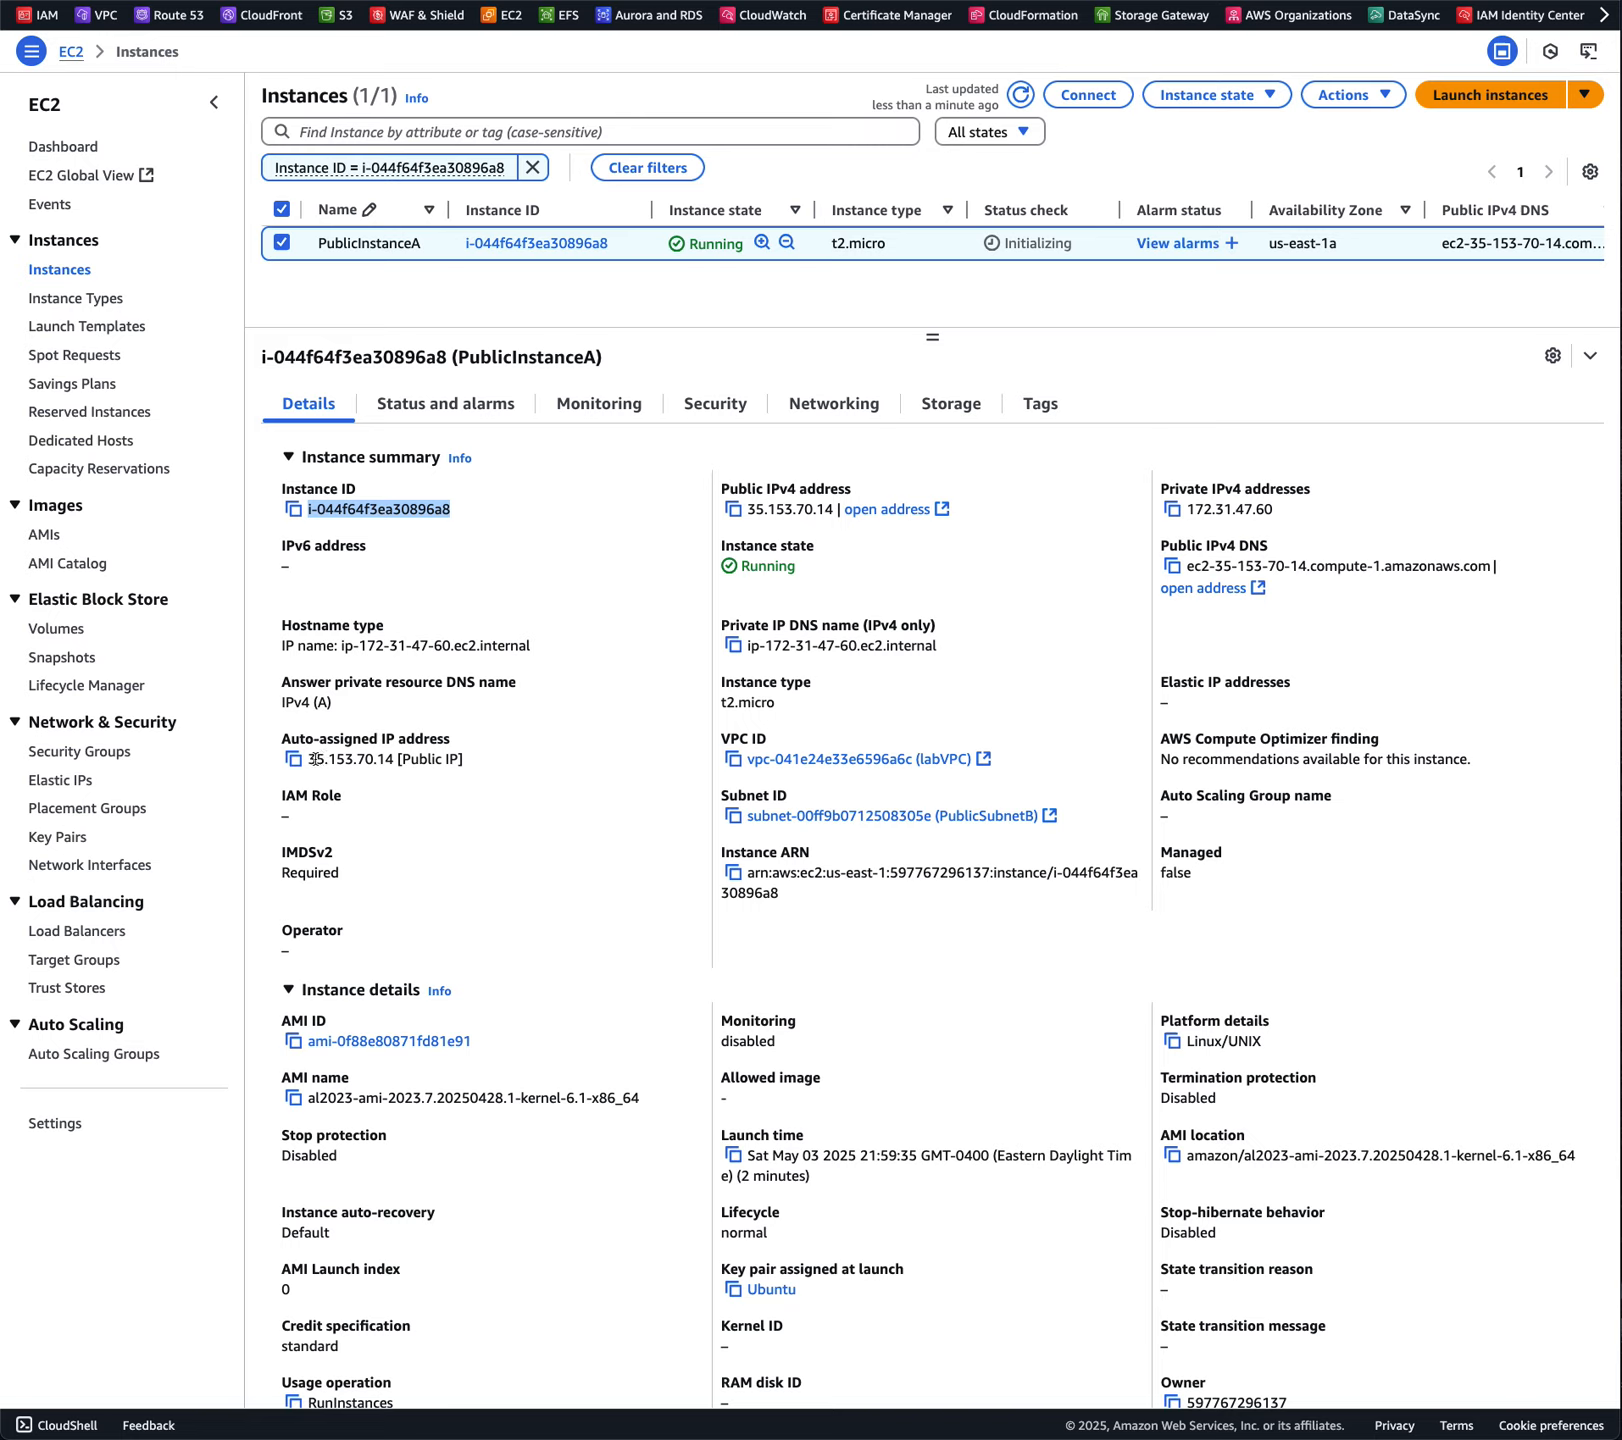
left_click_drag(311, 760, 391, 762)
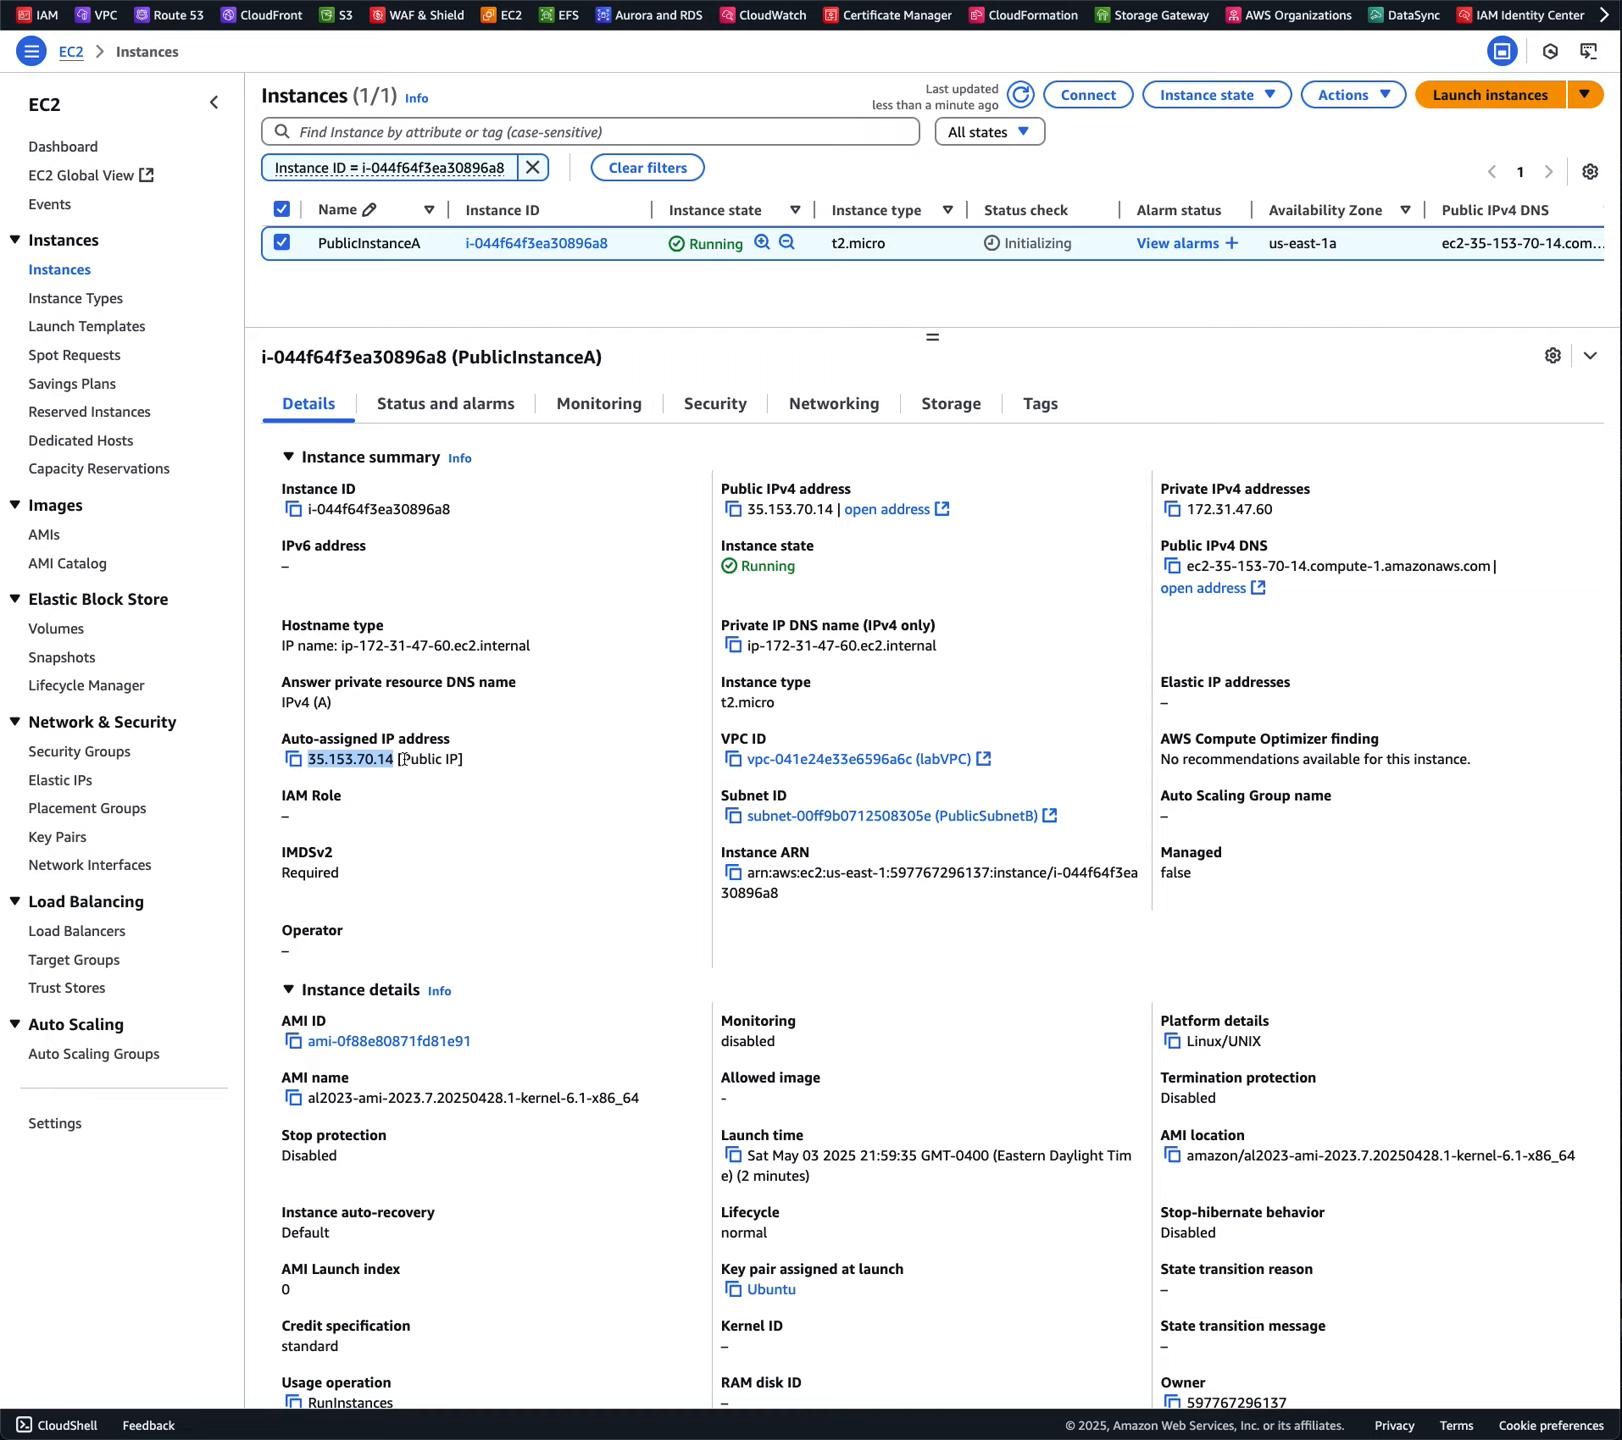
left_click(1022, 96)
left_click(568, 750)
Examine PublicInstanceA's system and instance status checks with their metrics expanded, refreshing the instances list repeatedly to recheck the status
left_click(455, 410)
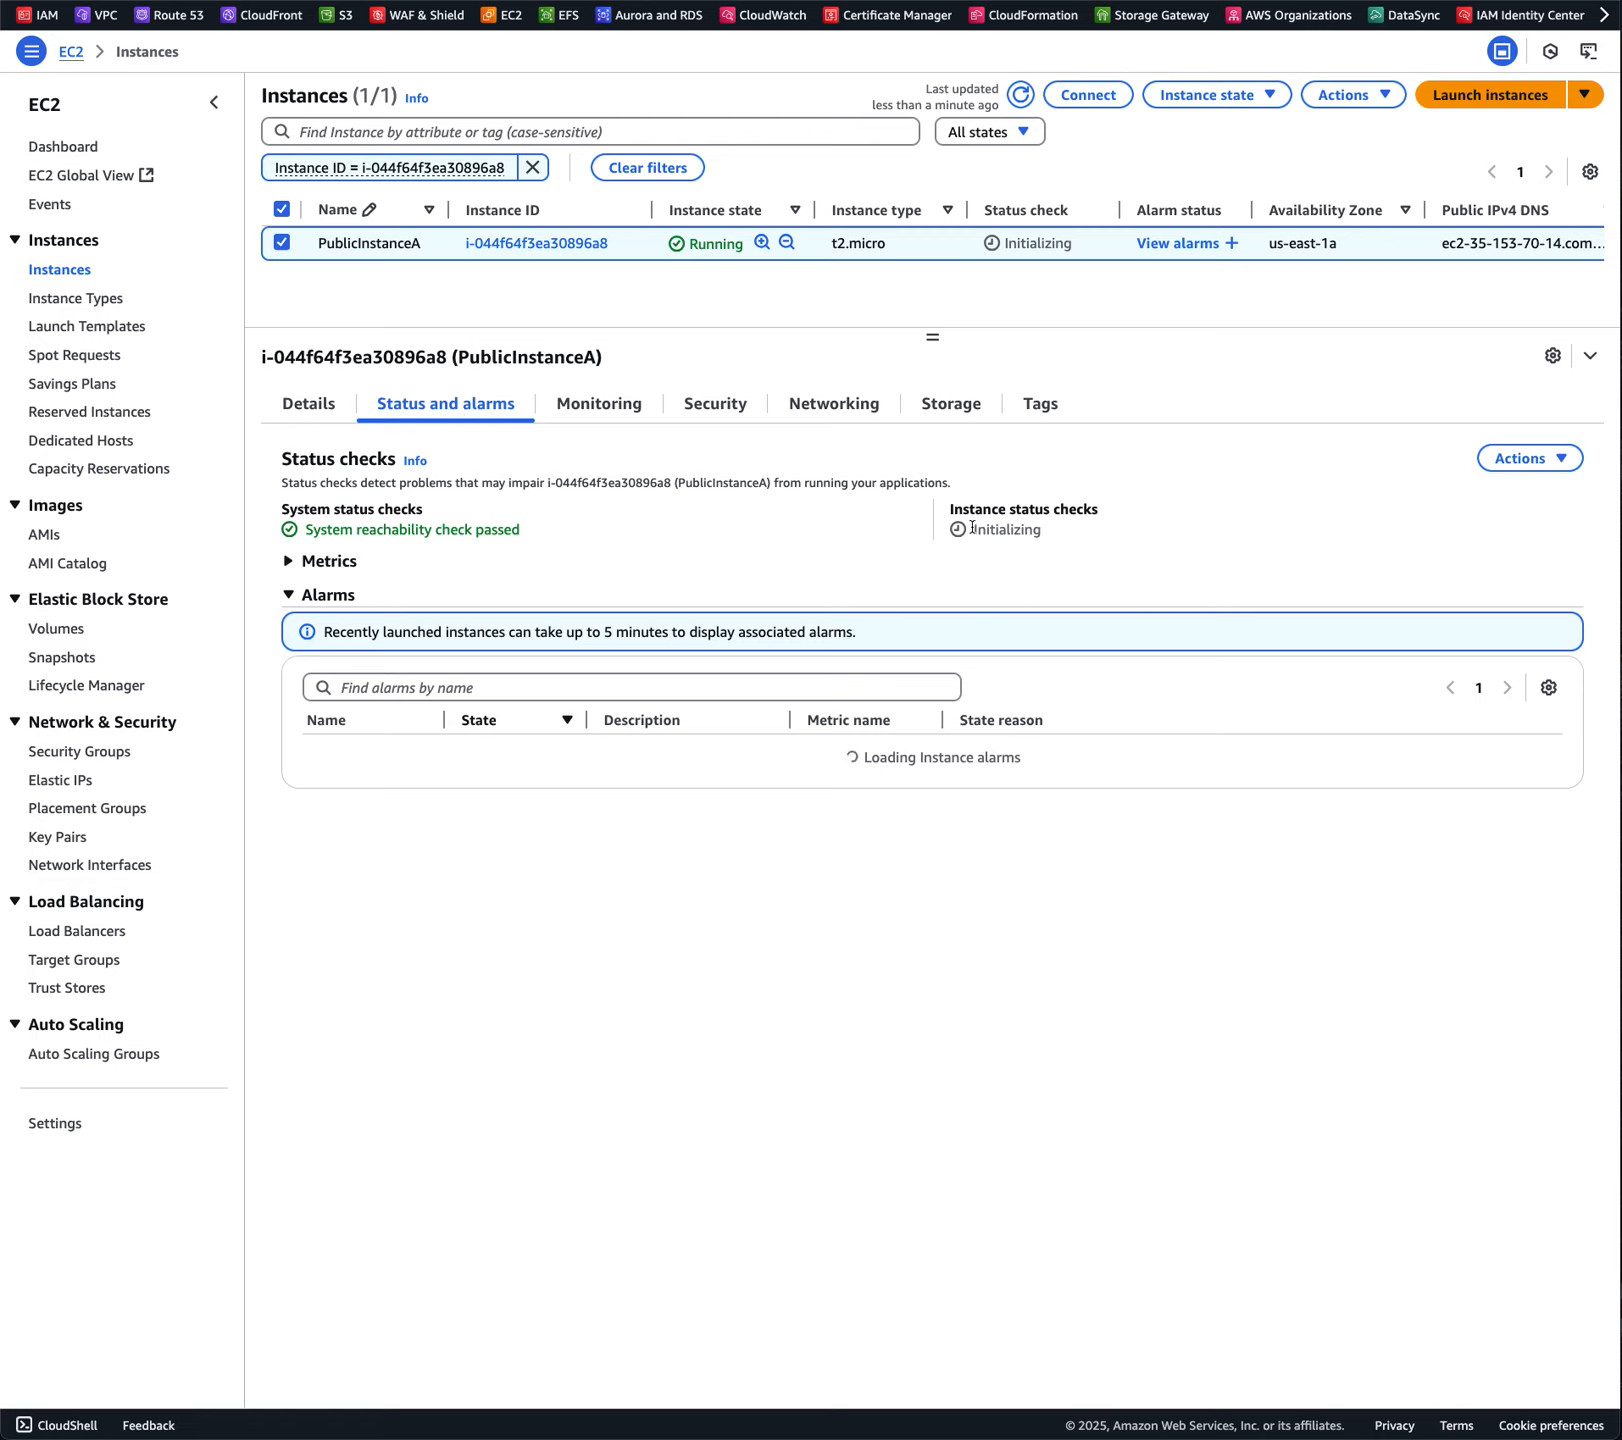
left_click_drag(522, 531, 307, 532)
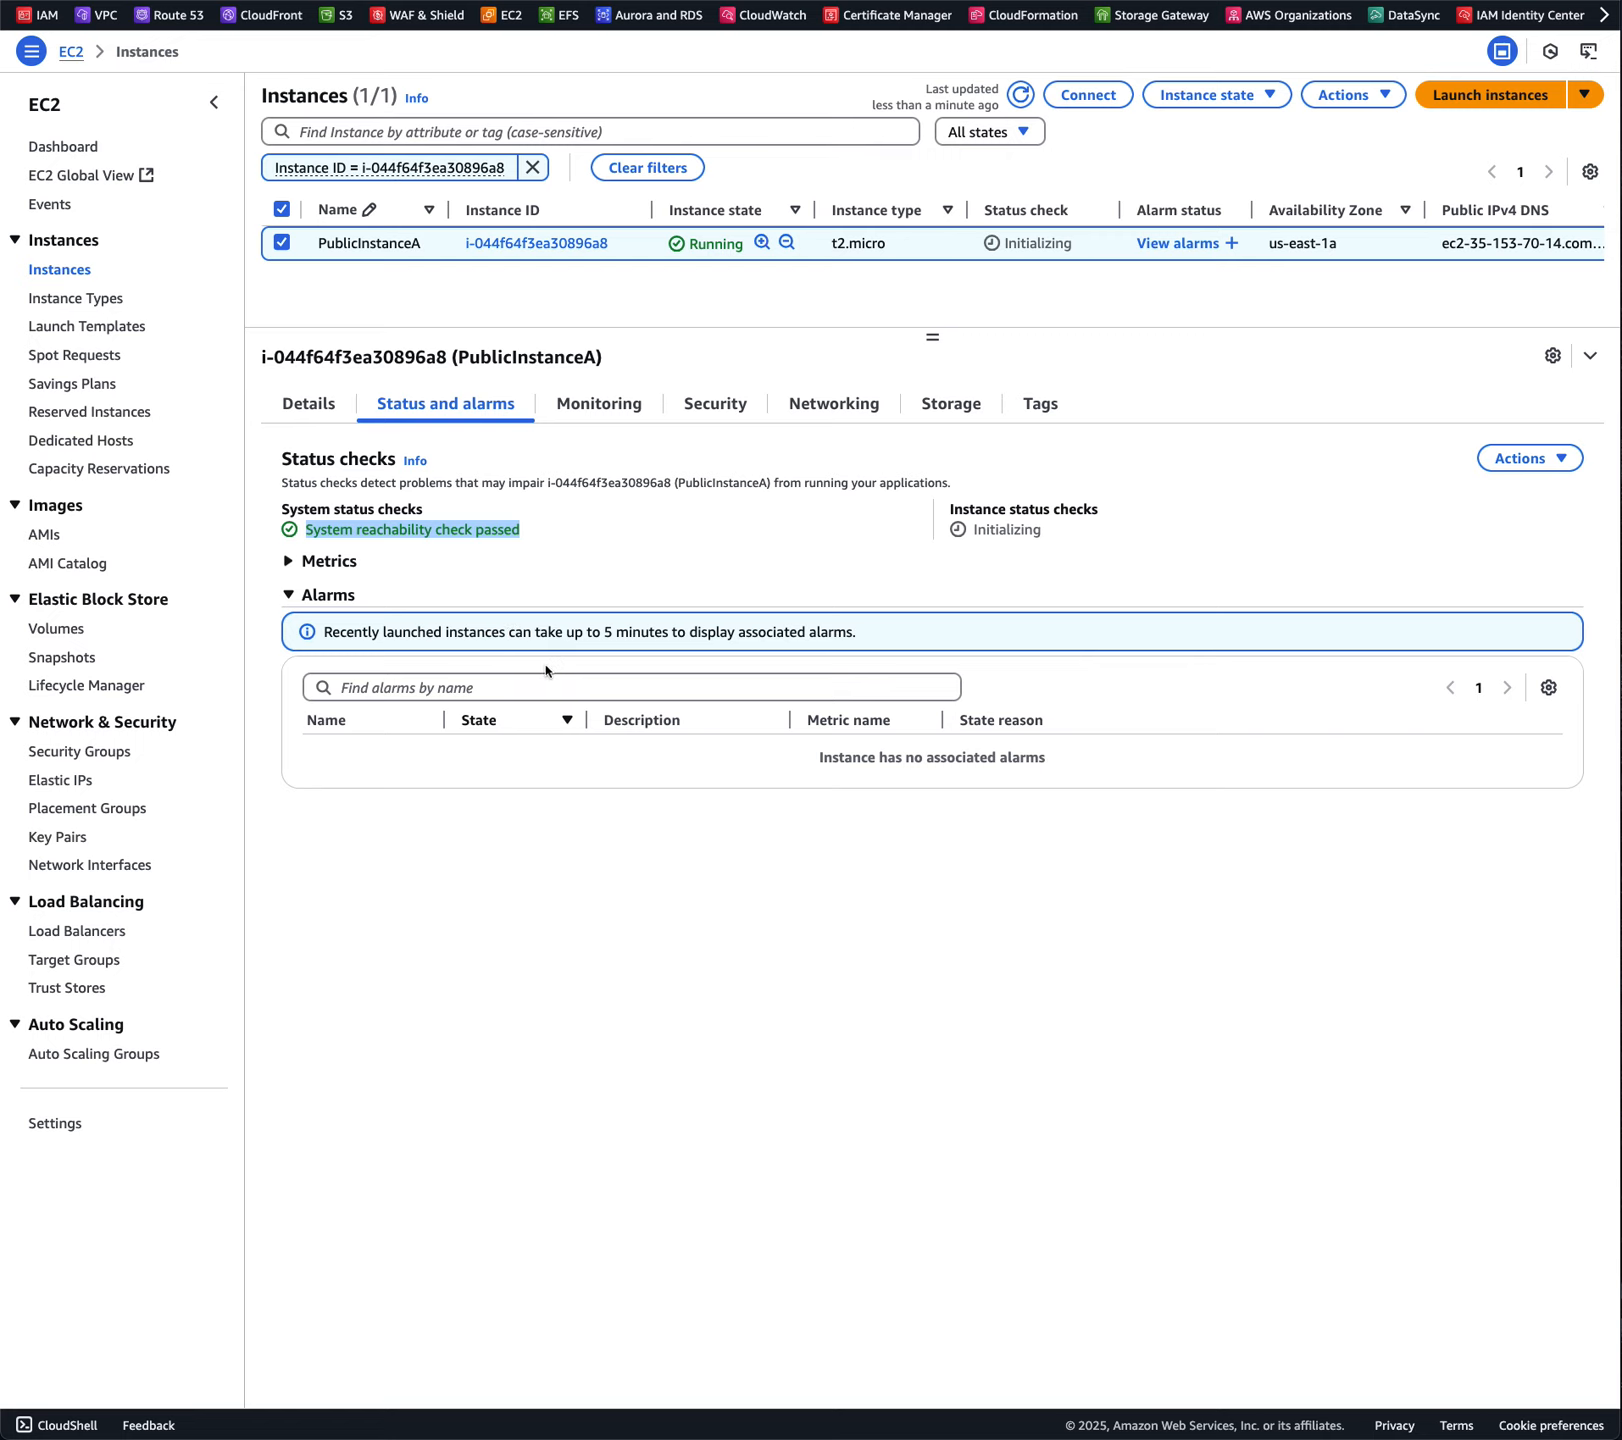
left_click(537, 567)
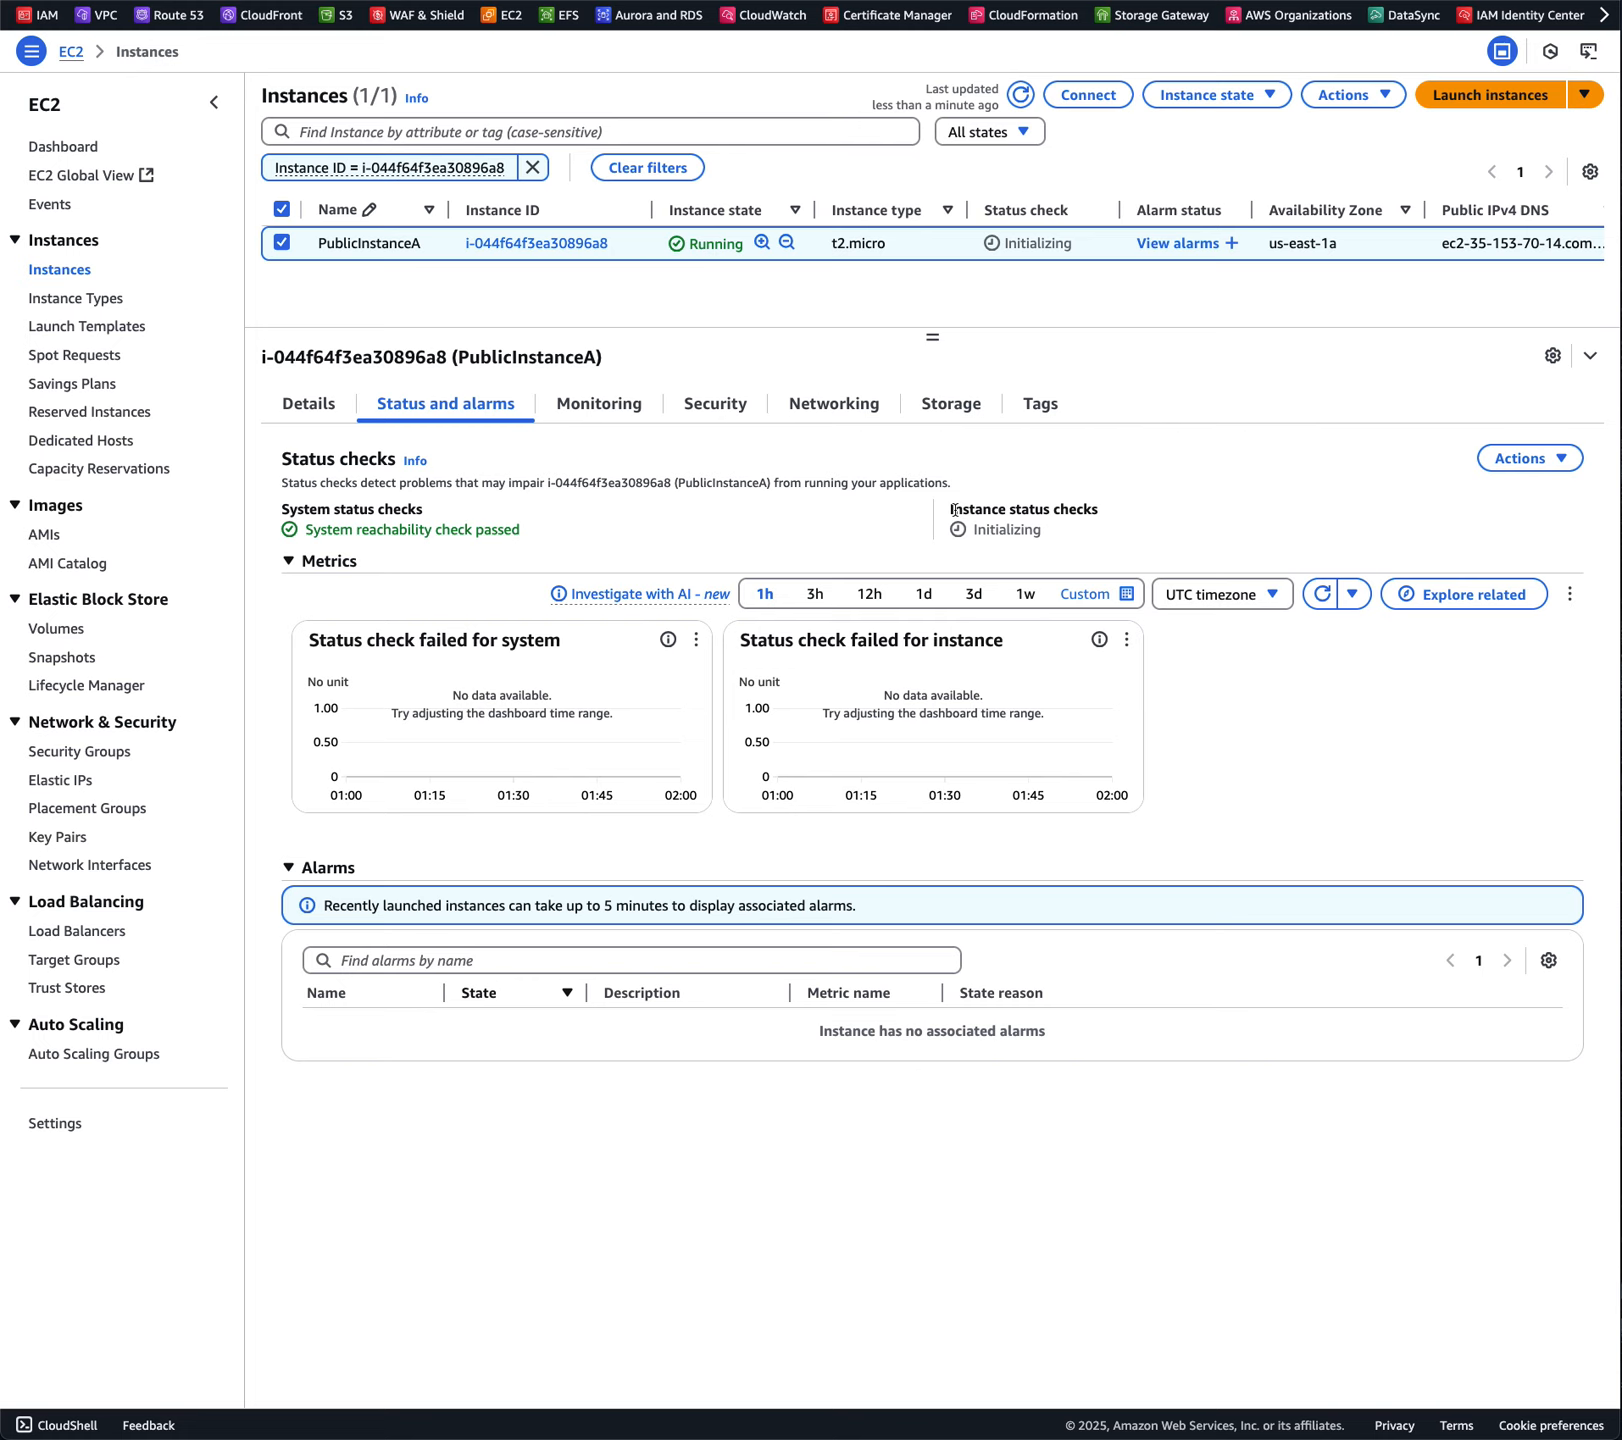
left_click(1020, 94)
left_click(1020, 95)
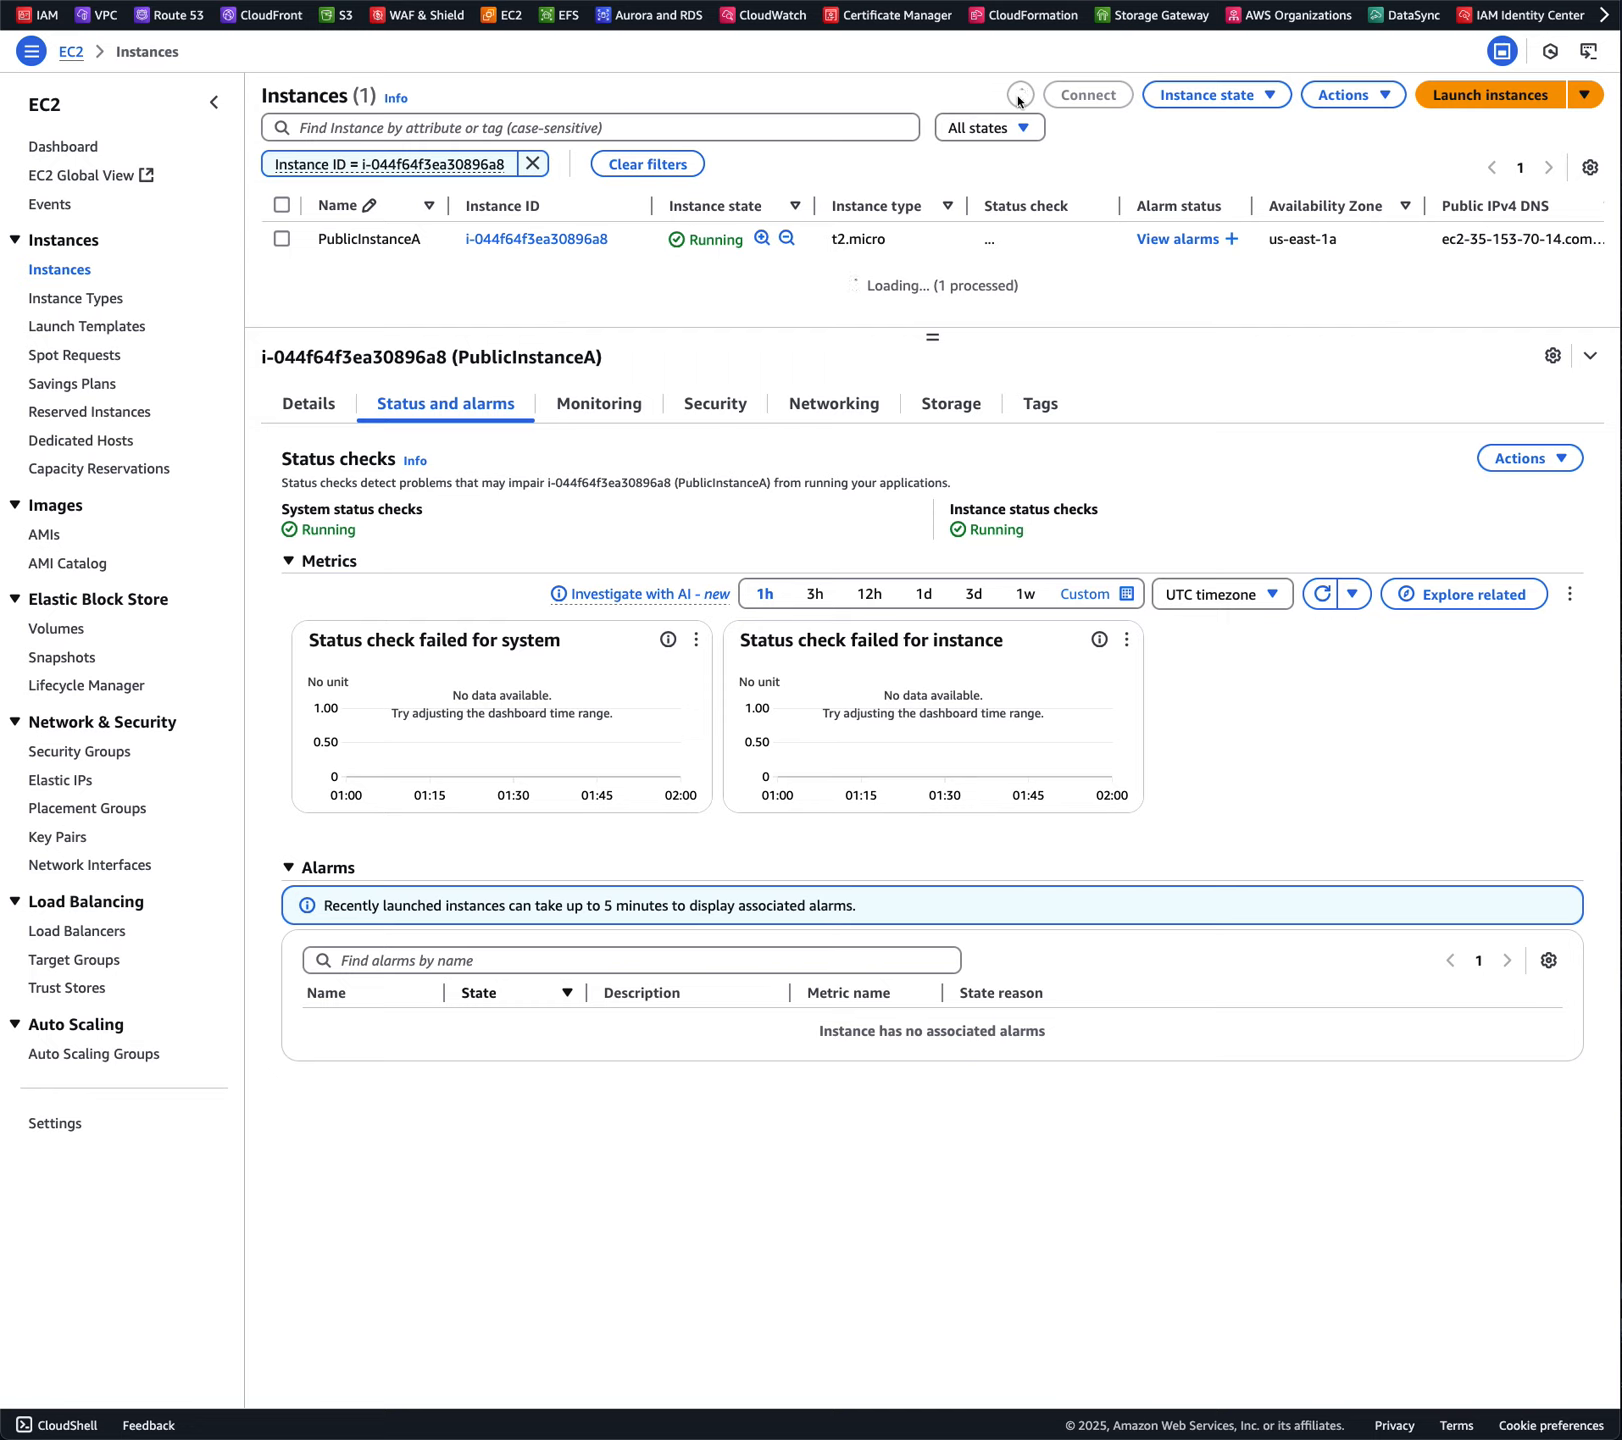
left_click(1020, 95)
left_click(1020, 96)
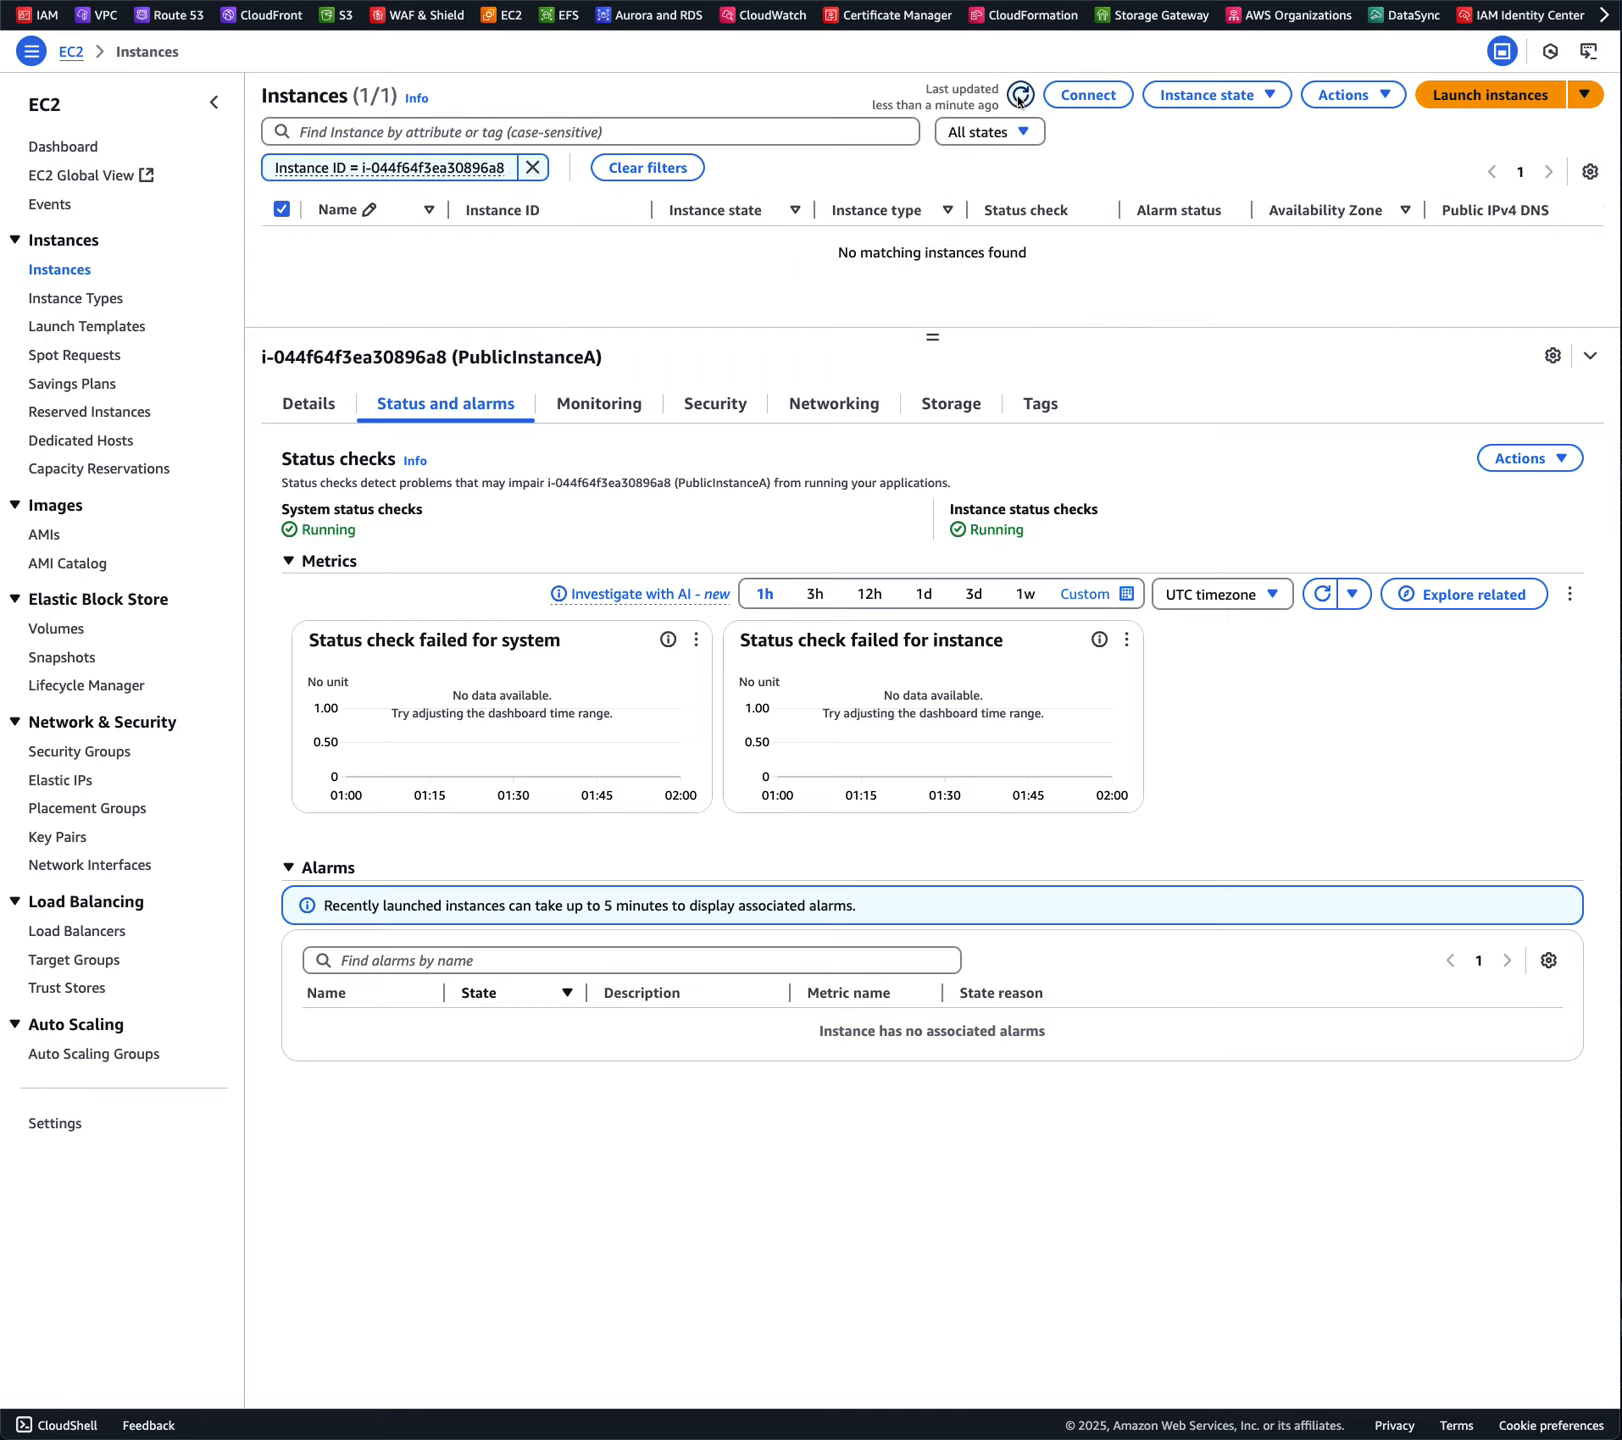
left_click_drag(1004, 243, 1076, 250)
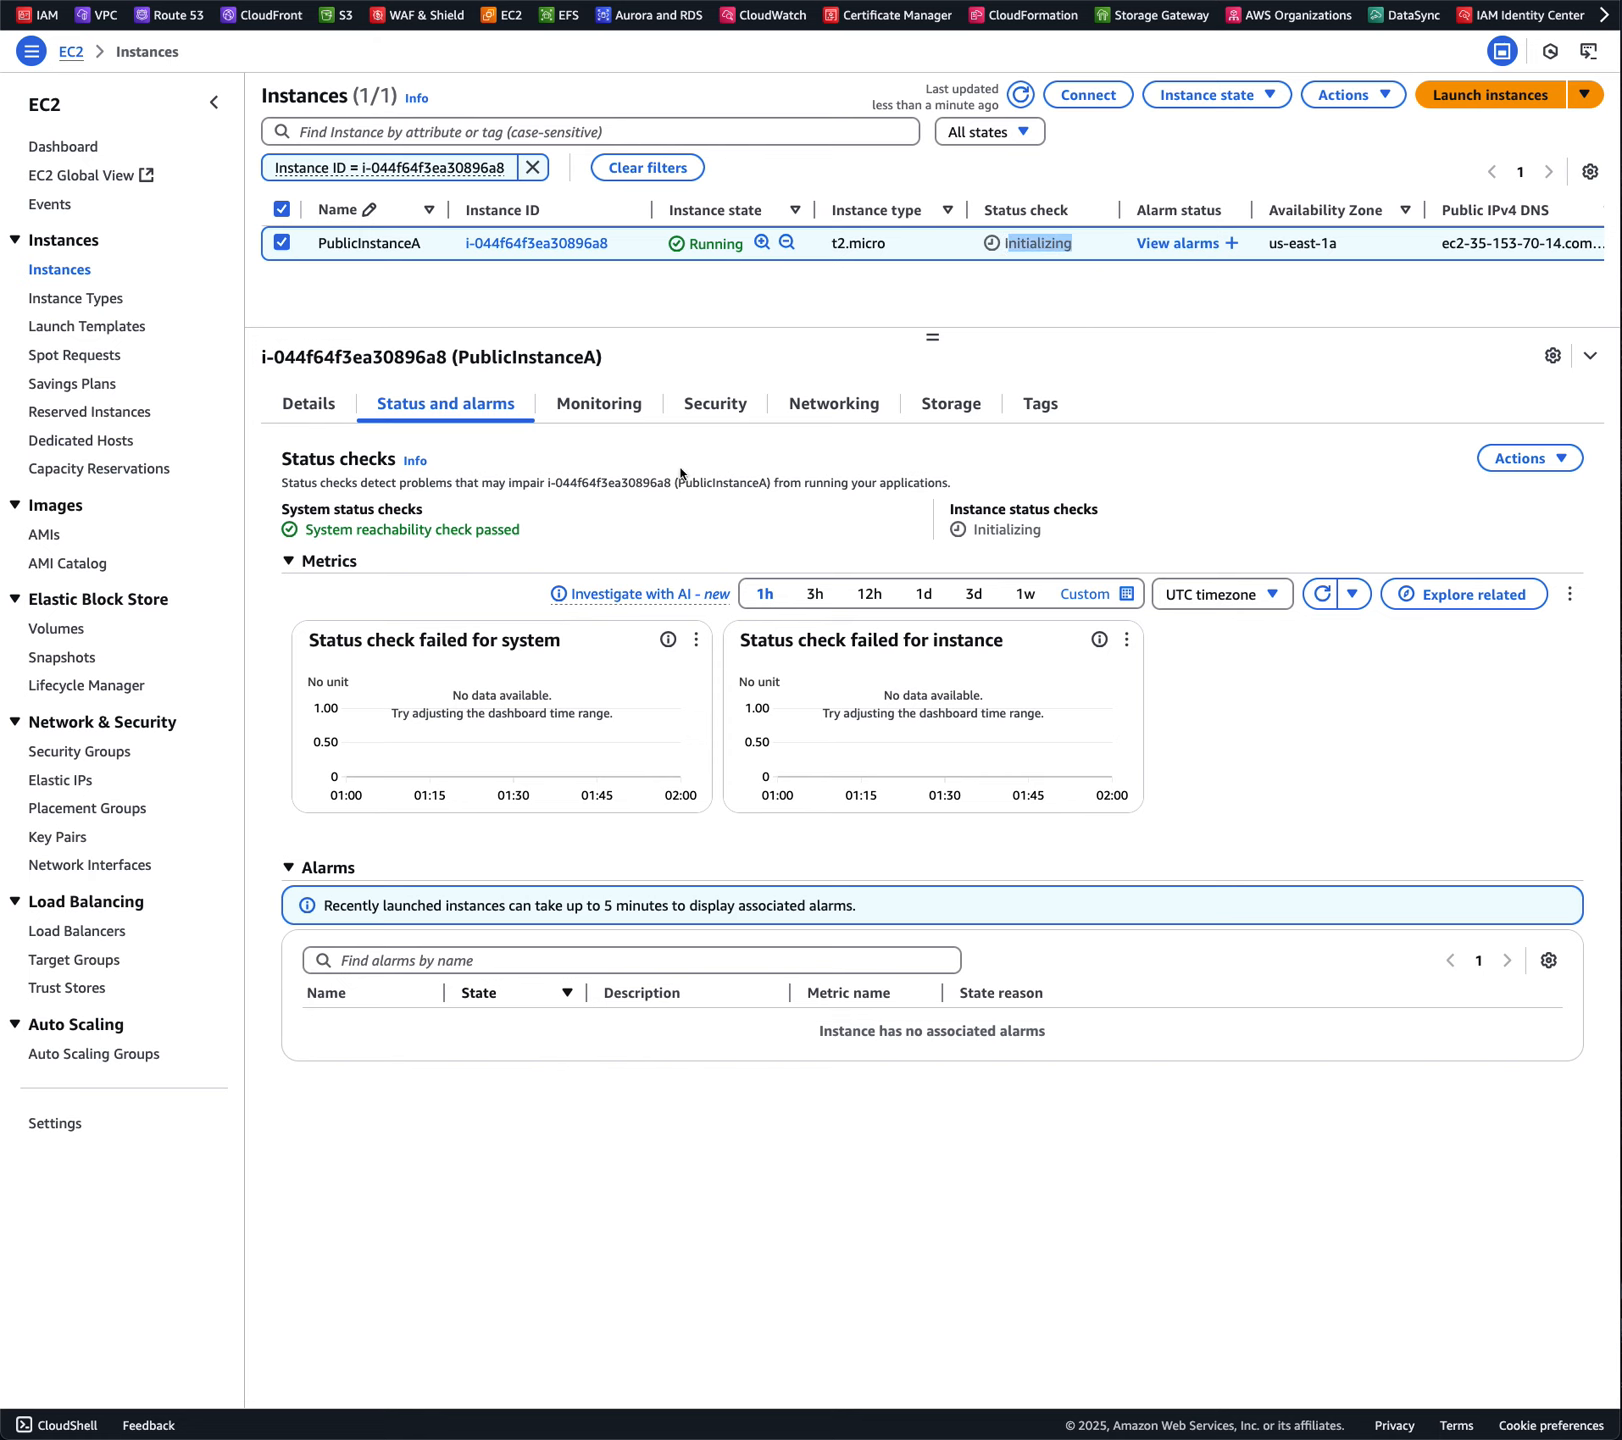
View the CloudWatch monitoring graphs of PublicInstanceA and refresh the instances list to recheck its status
left_click(583, 411)
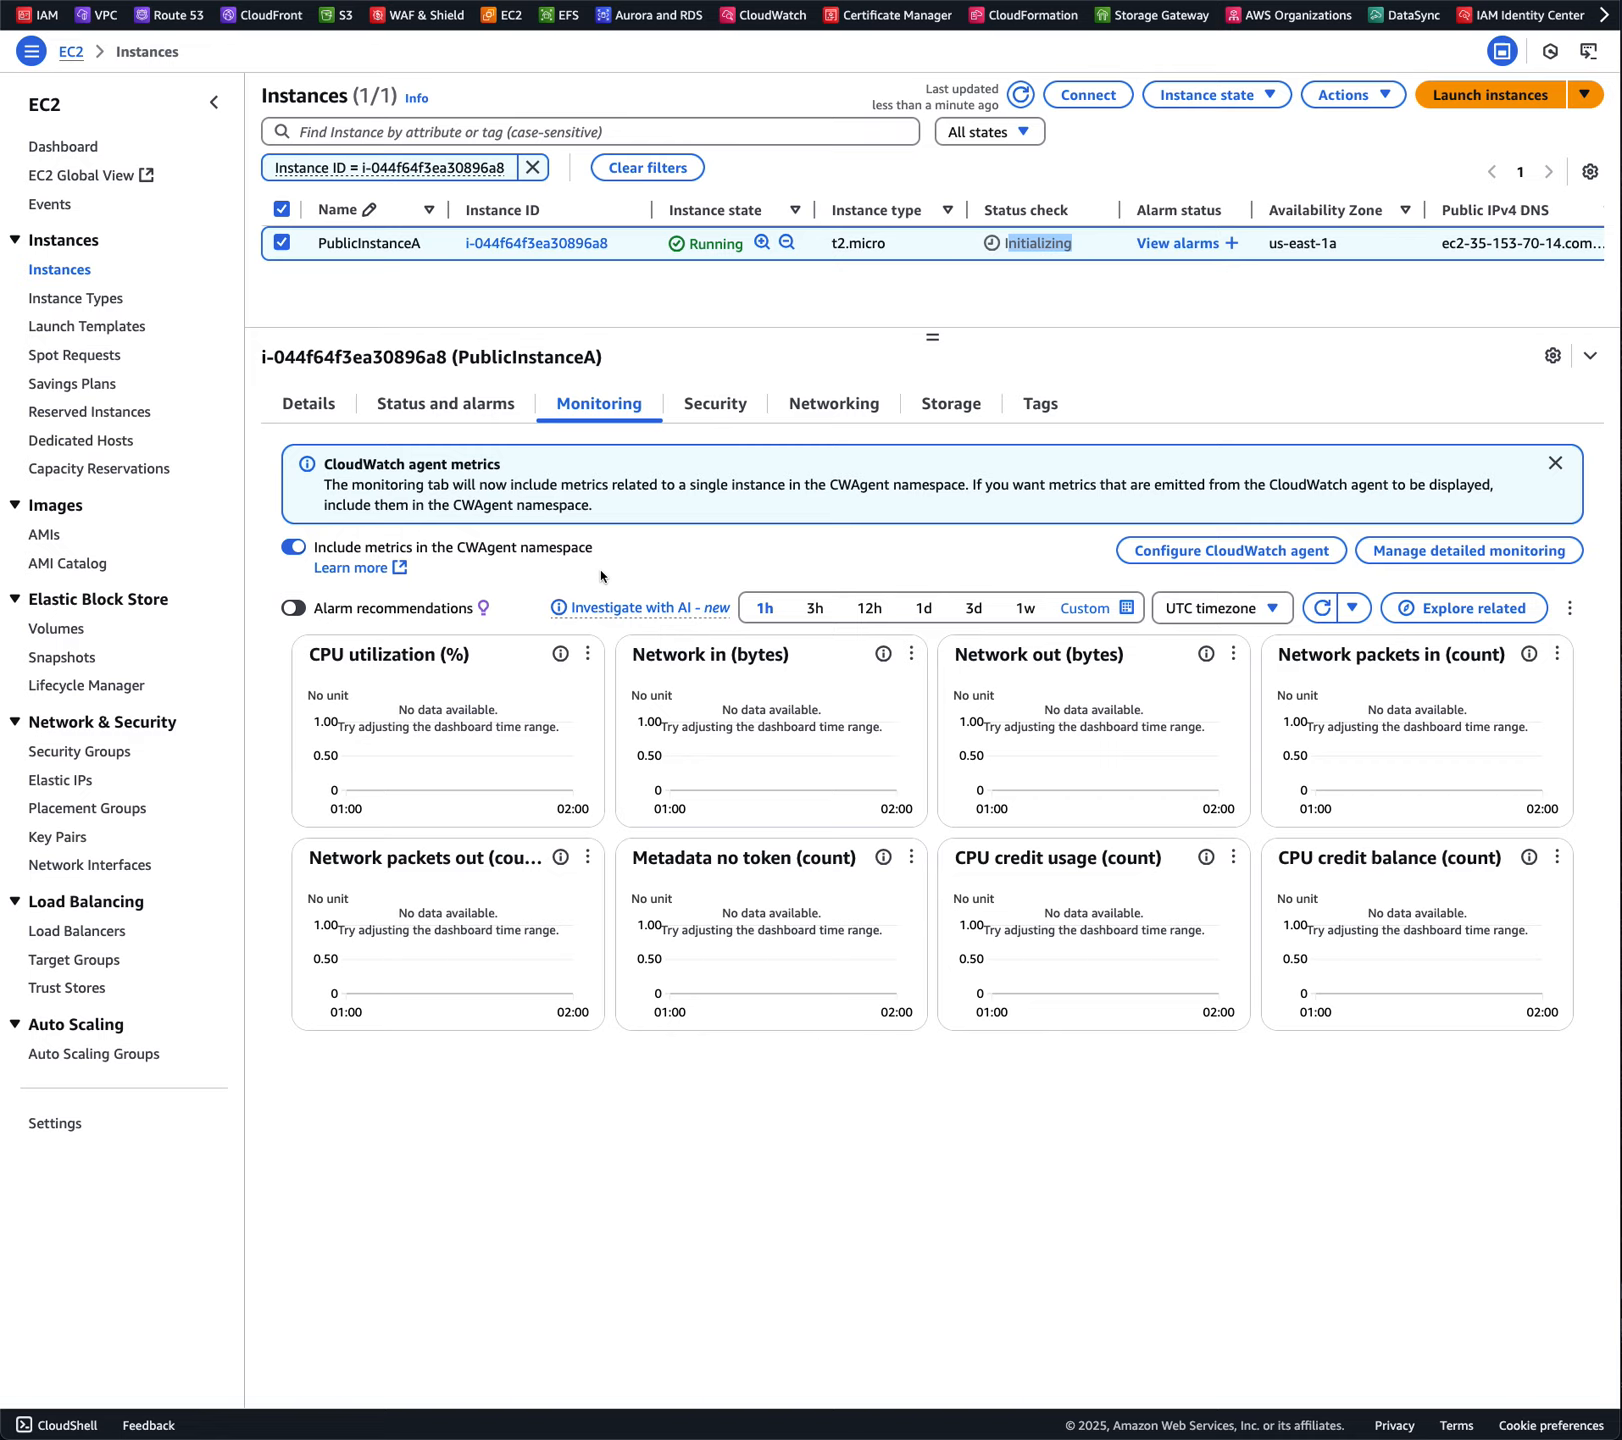
left_click(1020, 95)
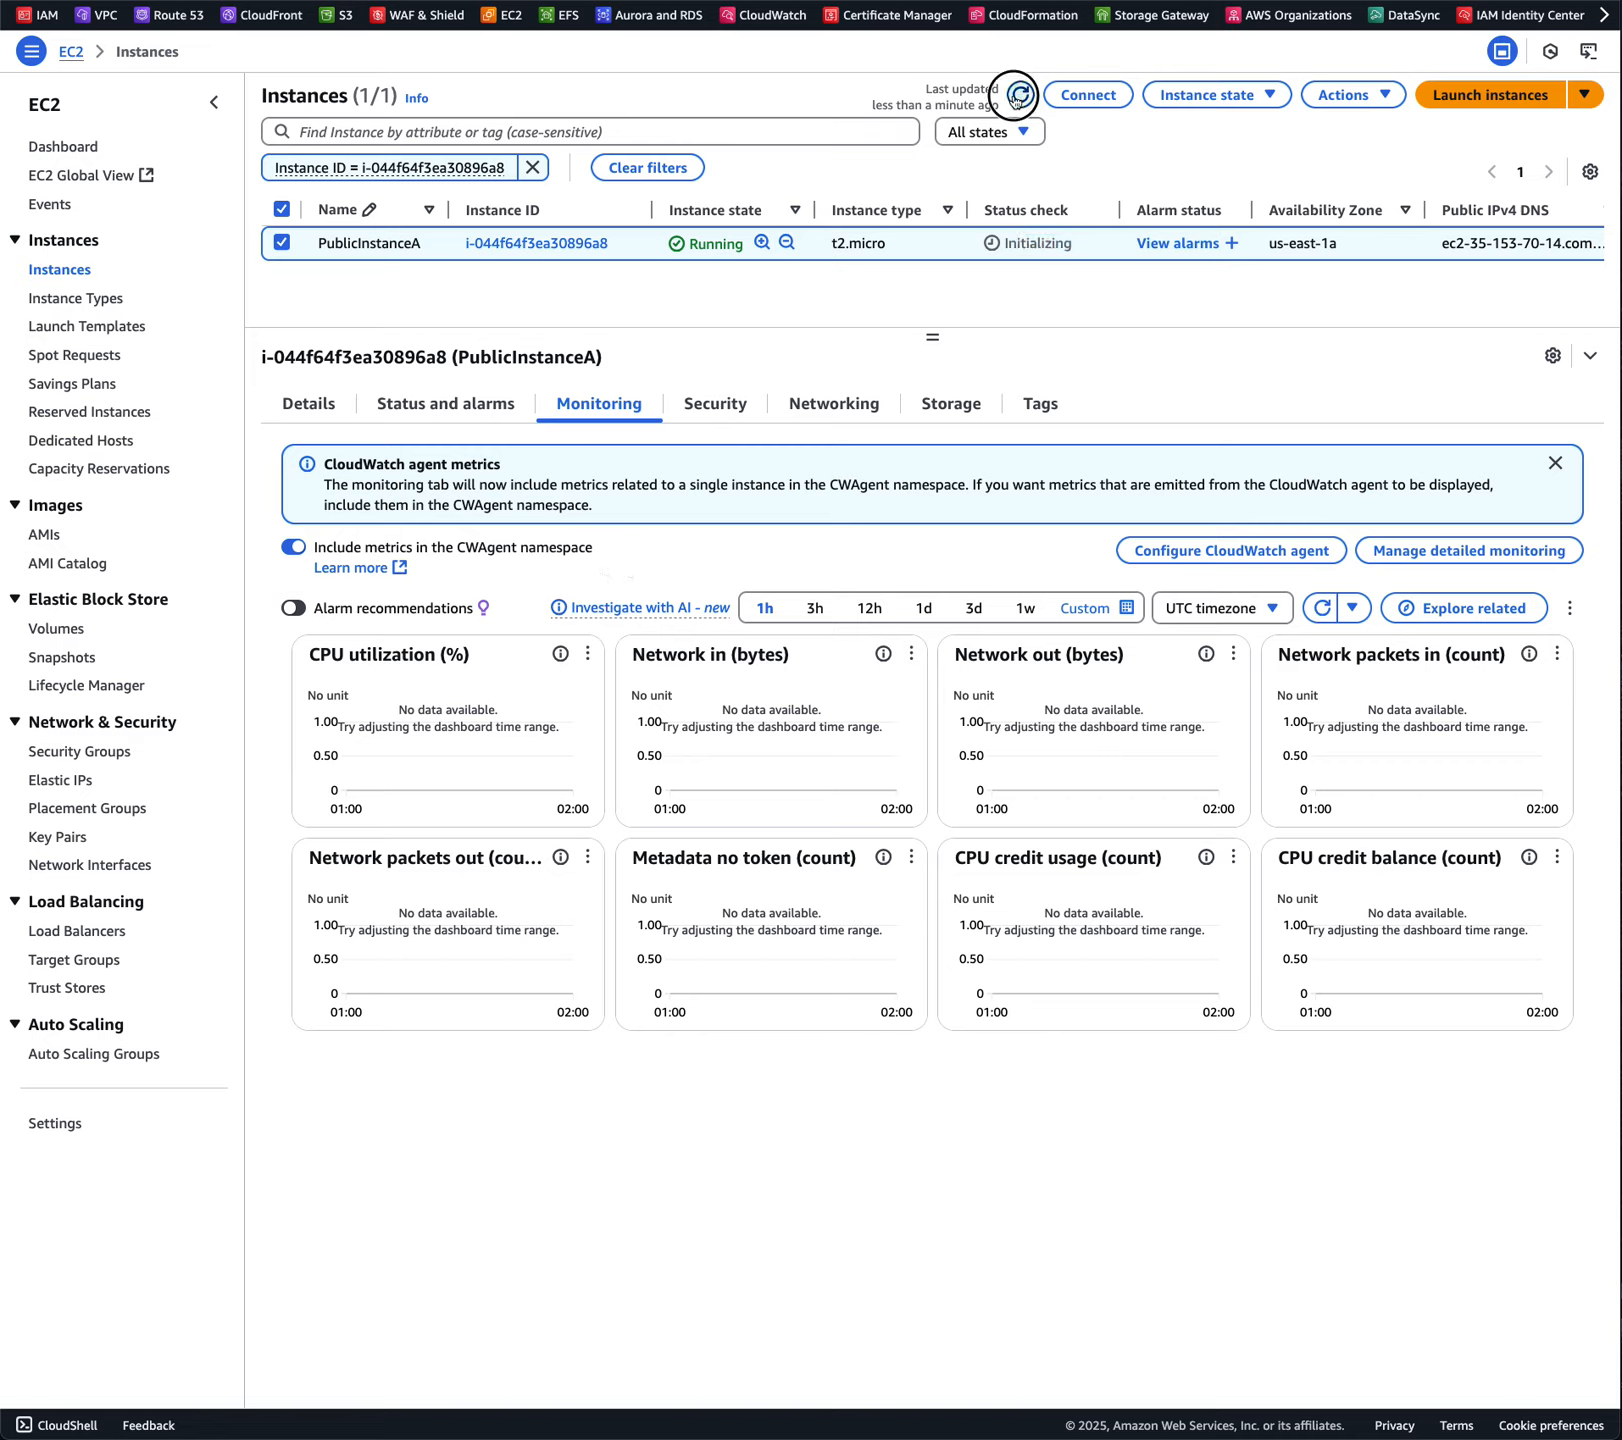